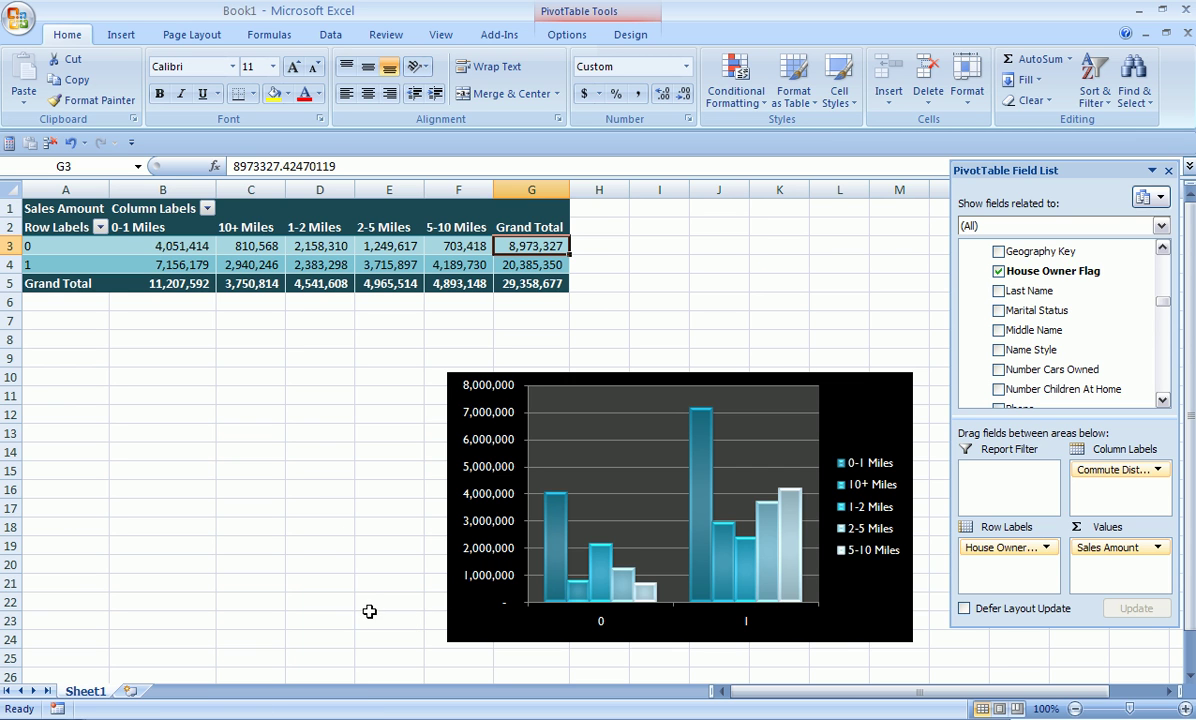
Examine the Sales Amount PivotTable by house owner flag and commute distance, together with its PivotChart
key(alt+Tab)
click(794, 299)
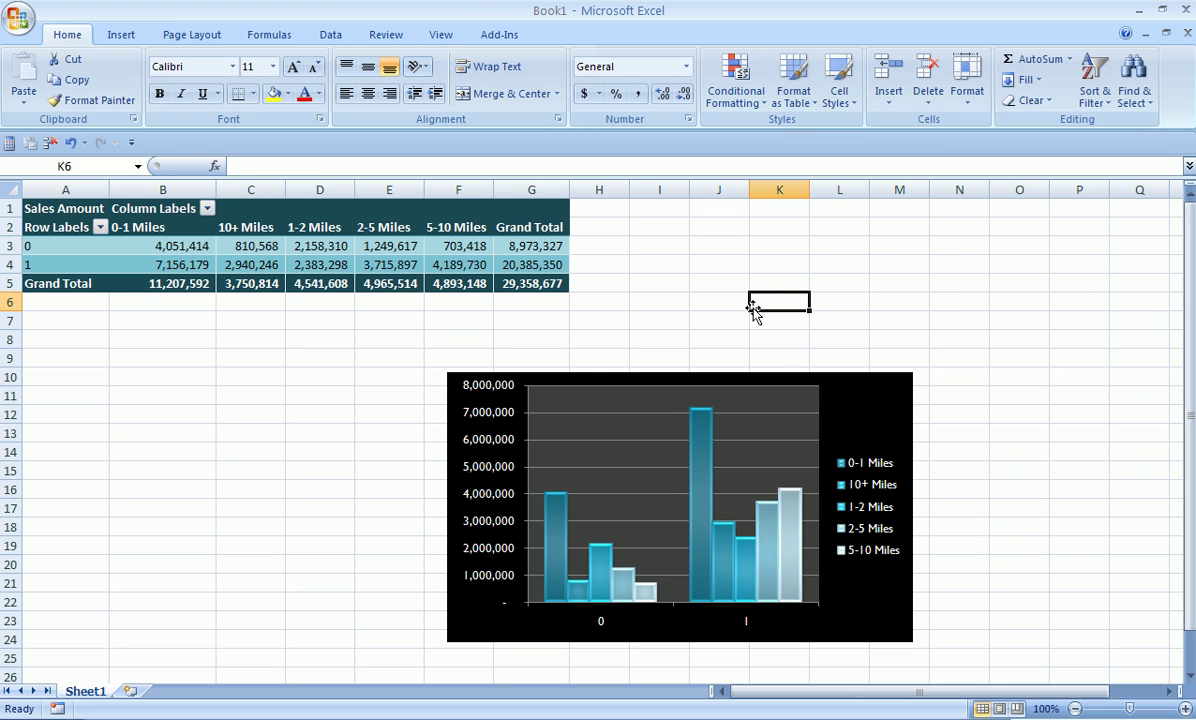
click(700, 318)
click(716, 379)
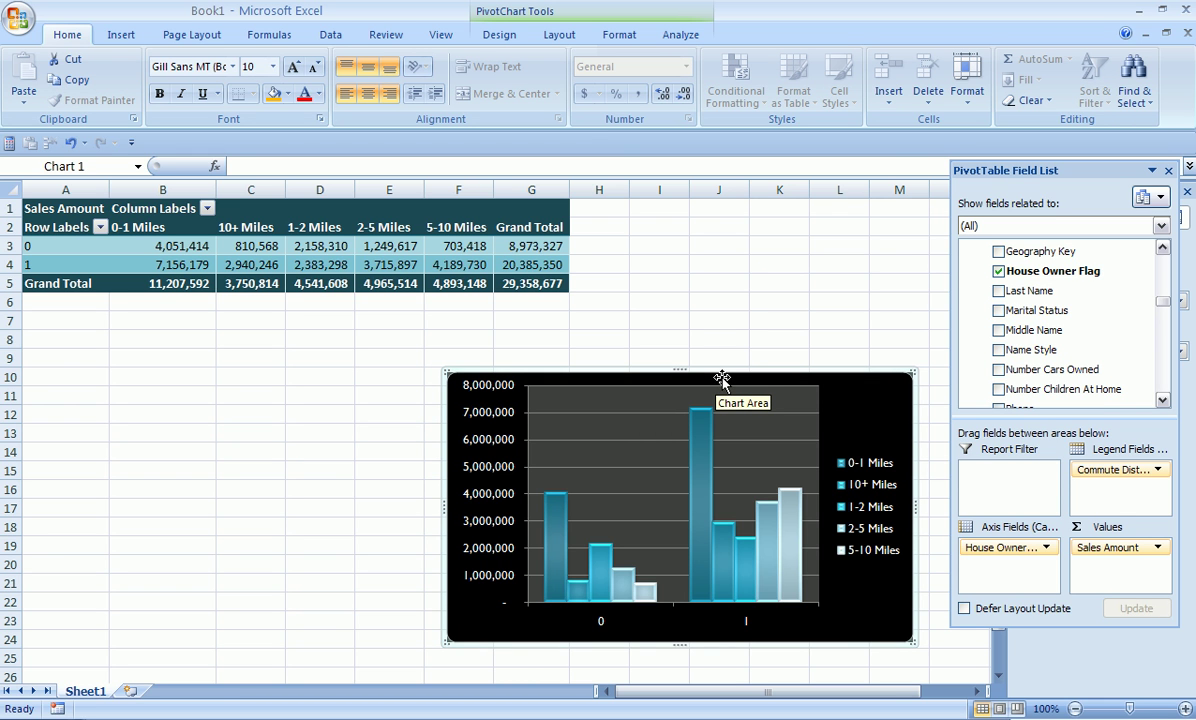
click(533, 264)
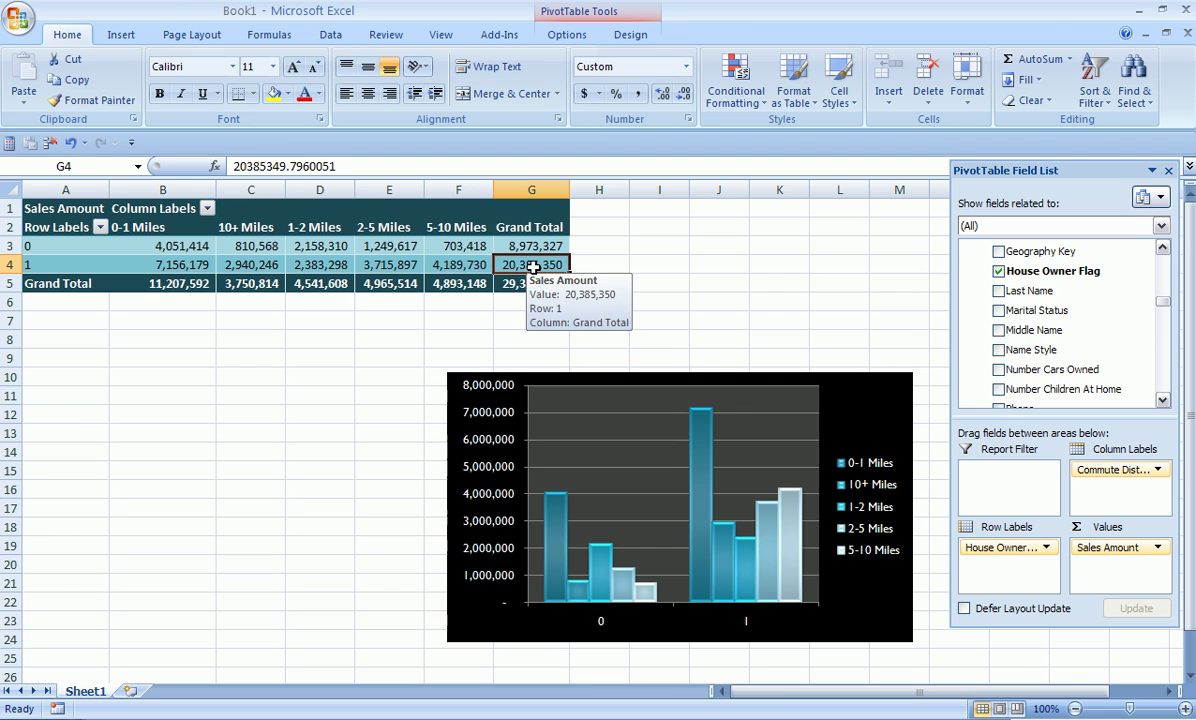
mouse_move(552, 286)
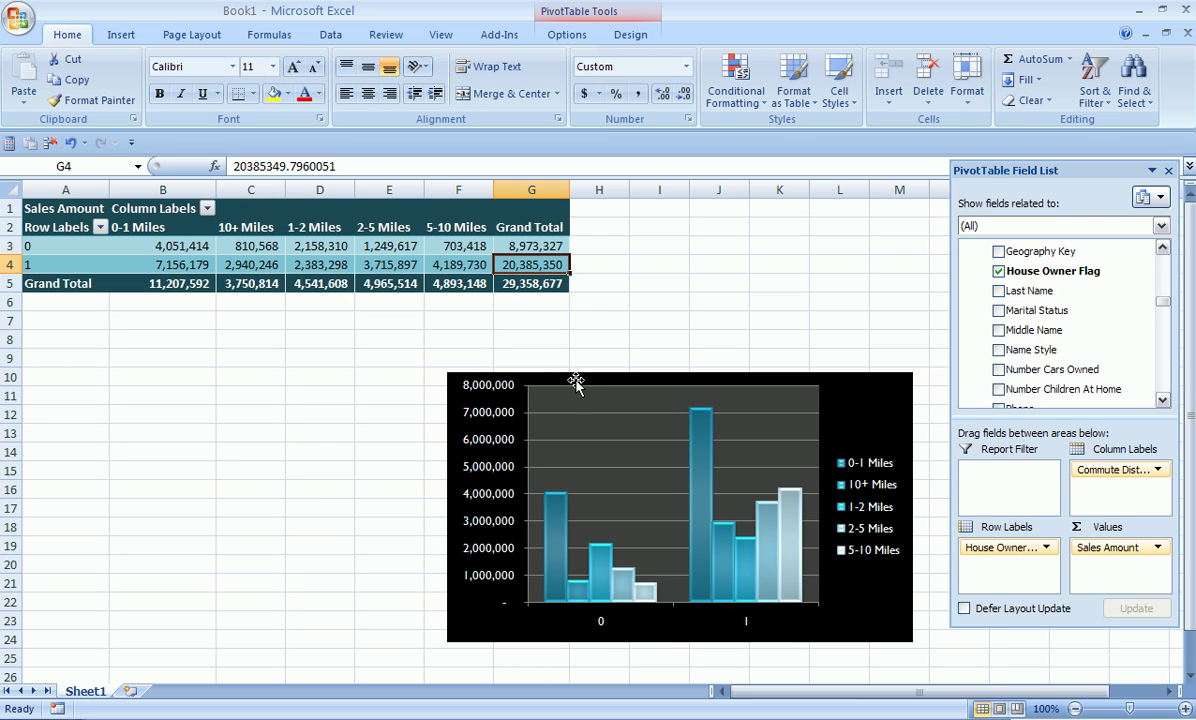
click(672, 319)
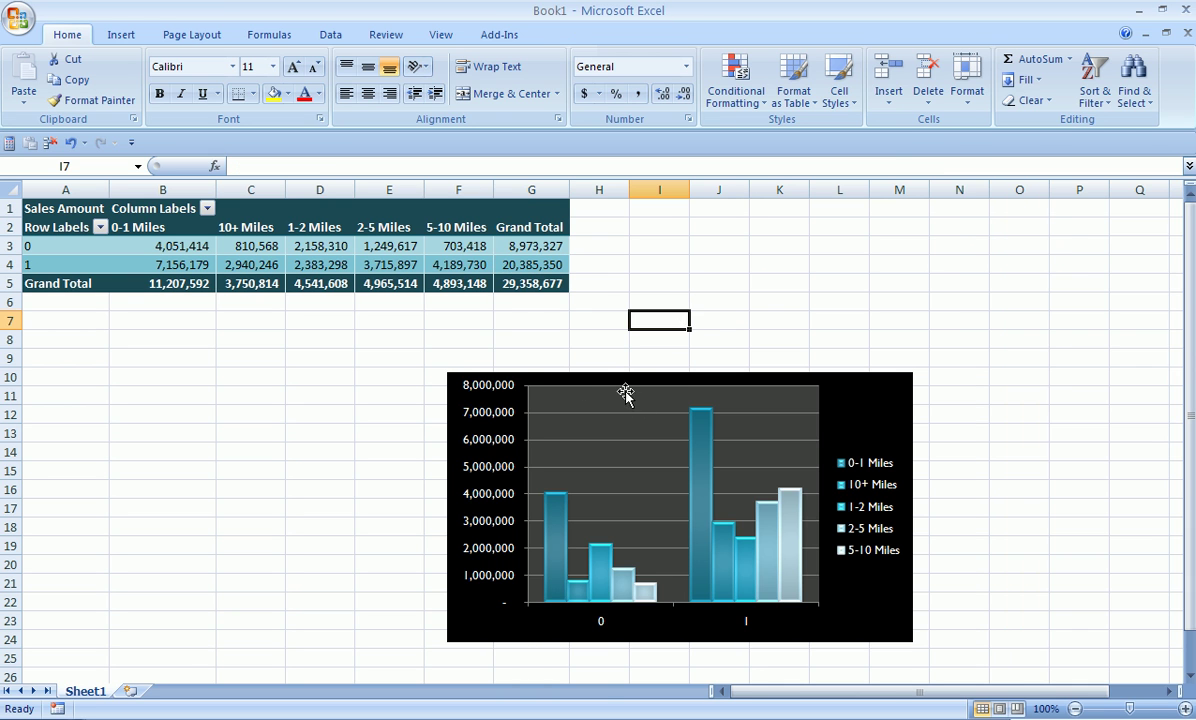
click(628, 395)
click(484, 264)
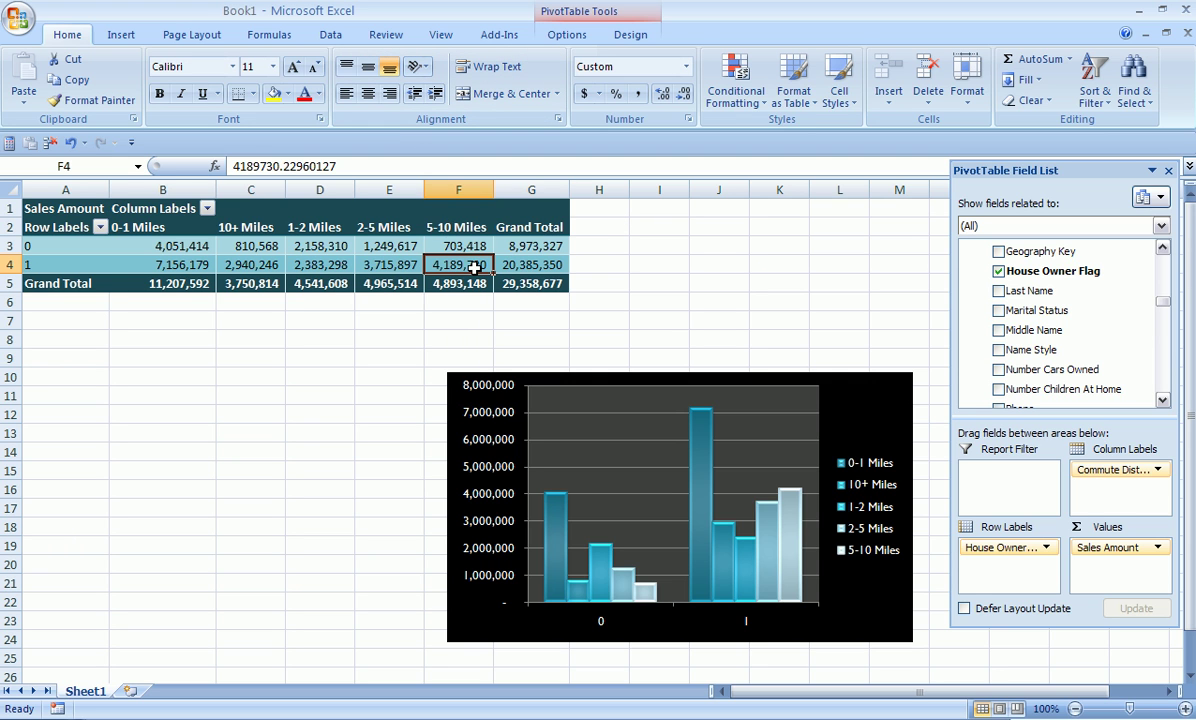
mouse_move(474, 265)
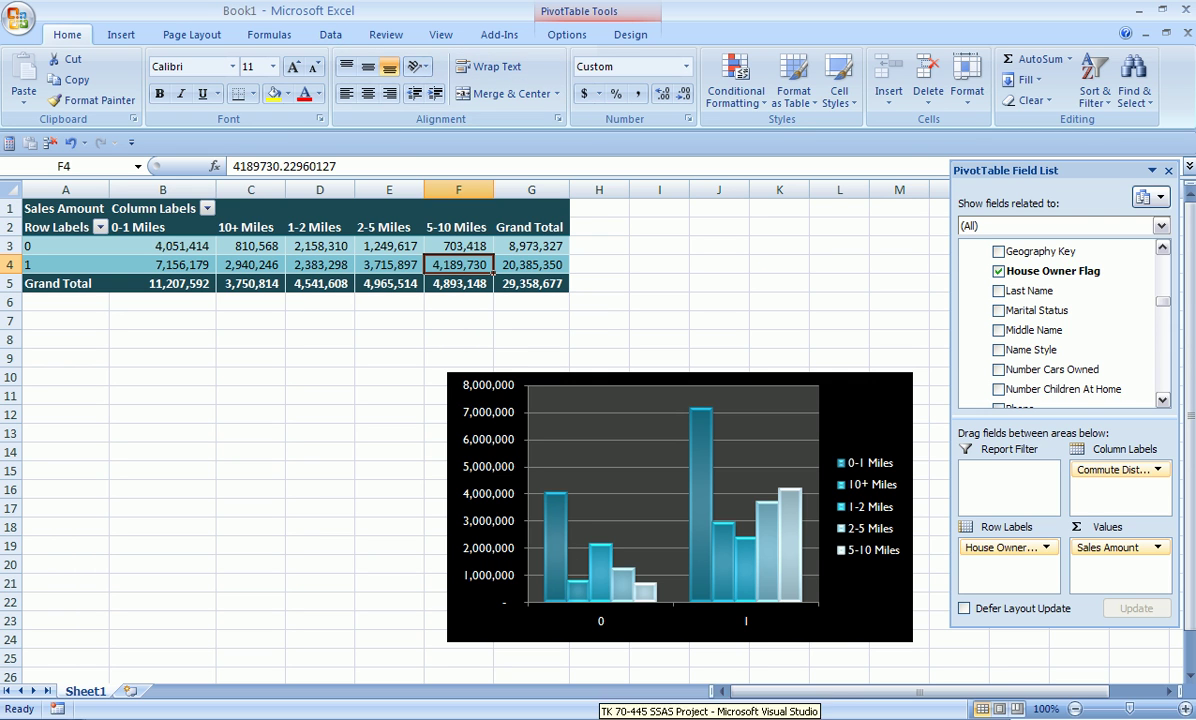
Switch to the TK 70-445 SSAS Project in Visual Studio and auto-arrange the tables in the cube's data source view
click(610, 718)
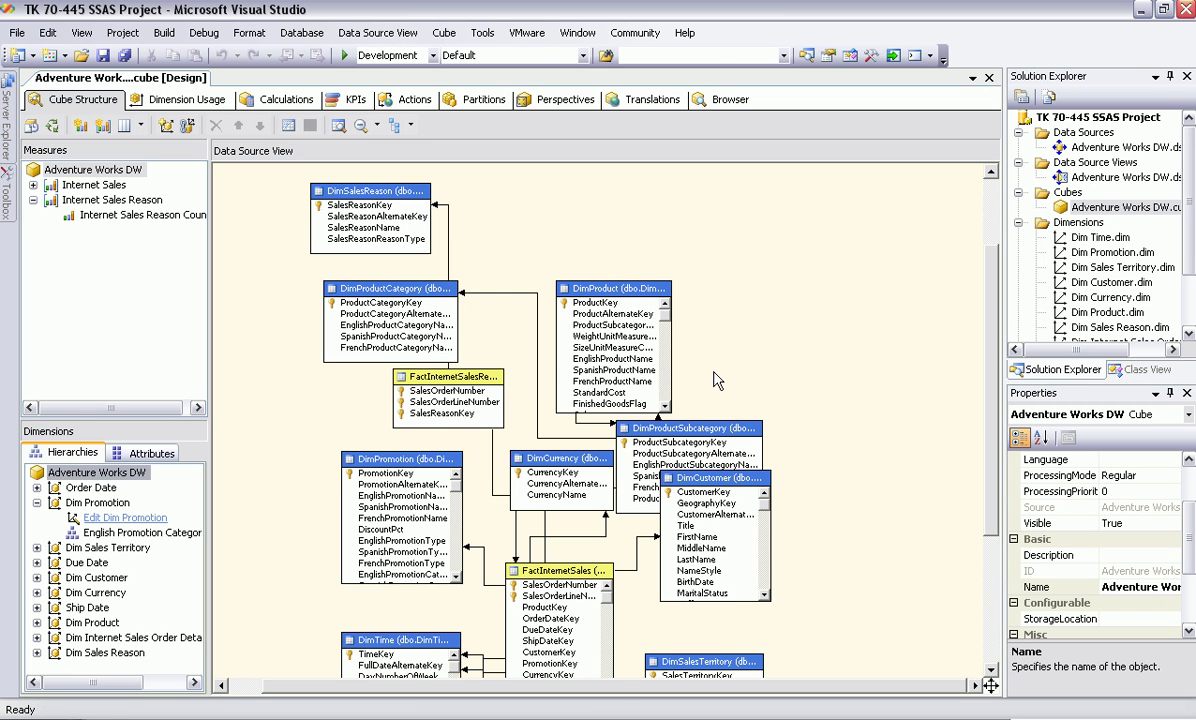
right_click(737, 321)
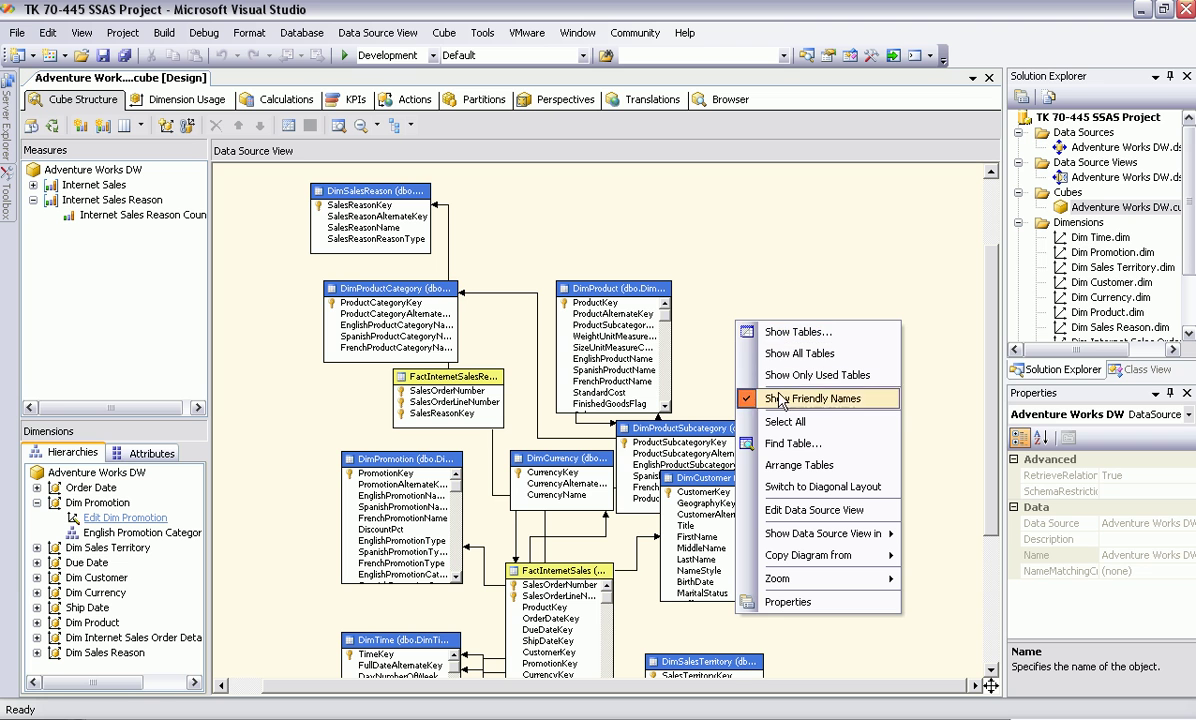
click(815, 465)
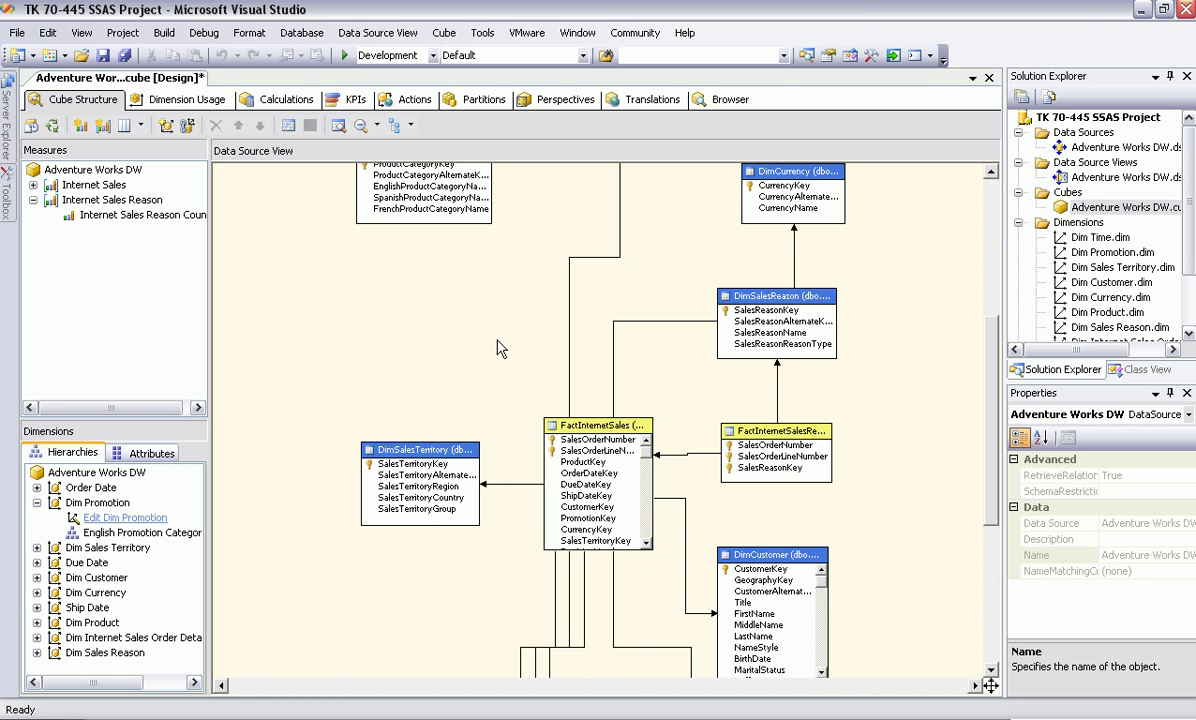
scroll(497, 347, up, 5)
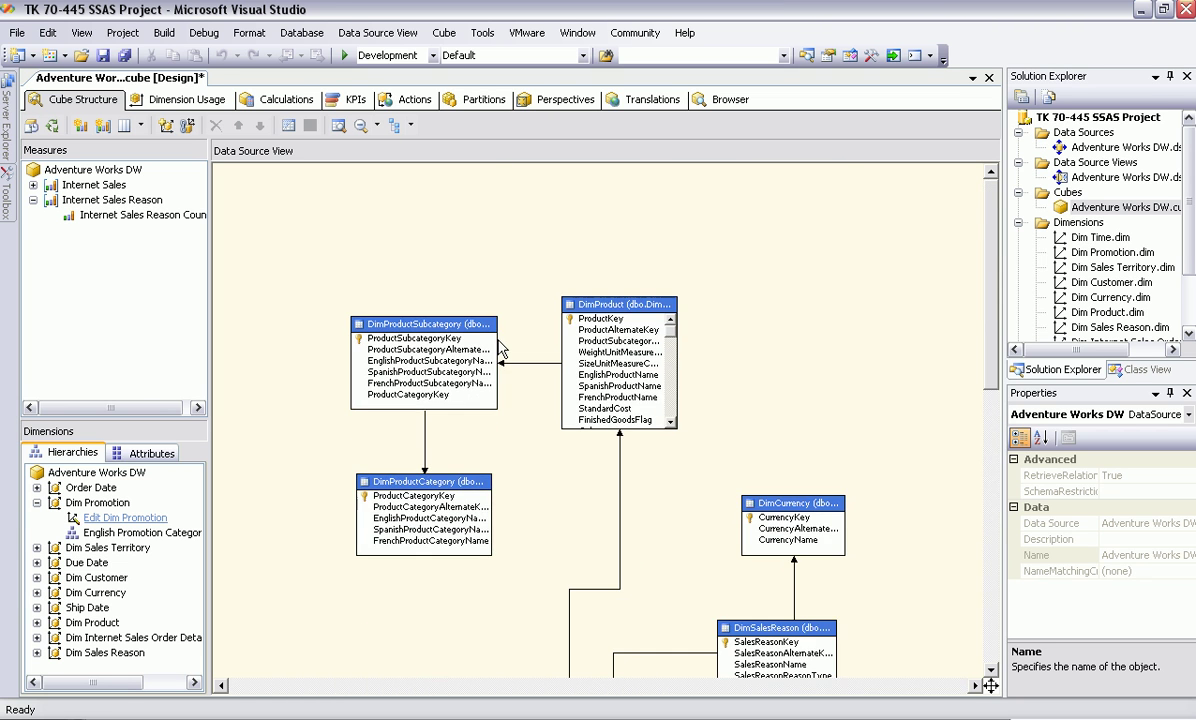
Look through the project's data source, cube and dimension files, from Dim Time to Dim Internet Sales Order Details
click(1108, 148)
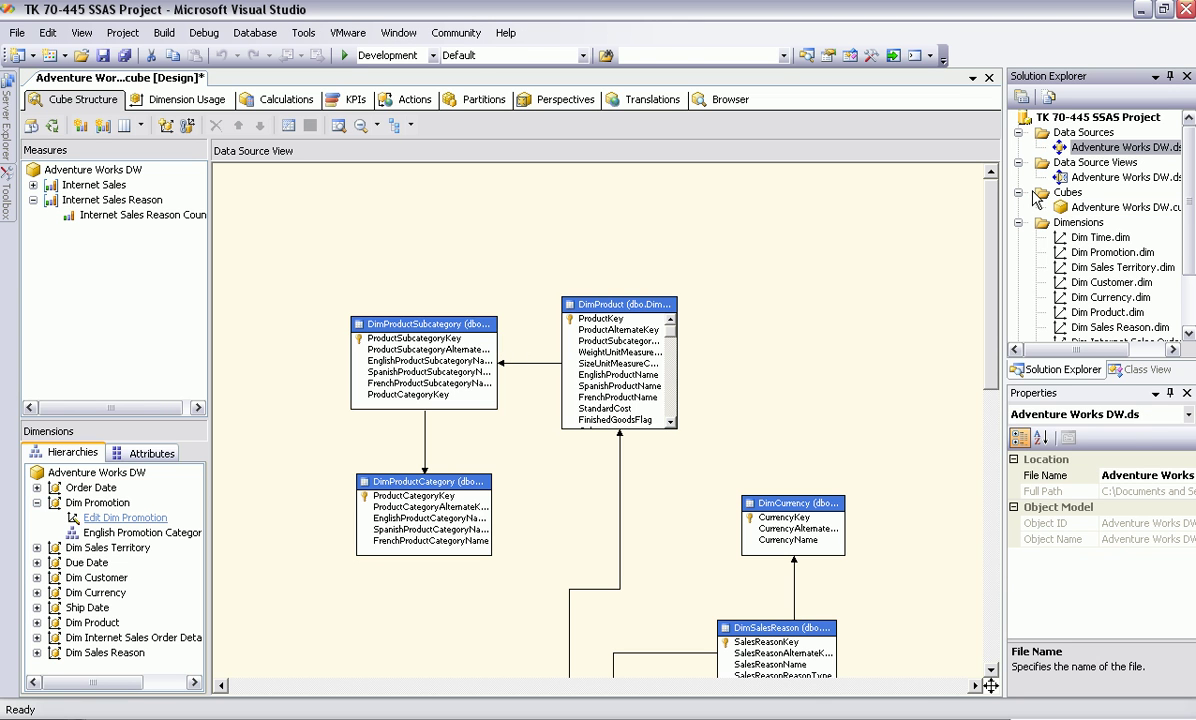
click(1085, 117)
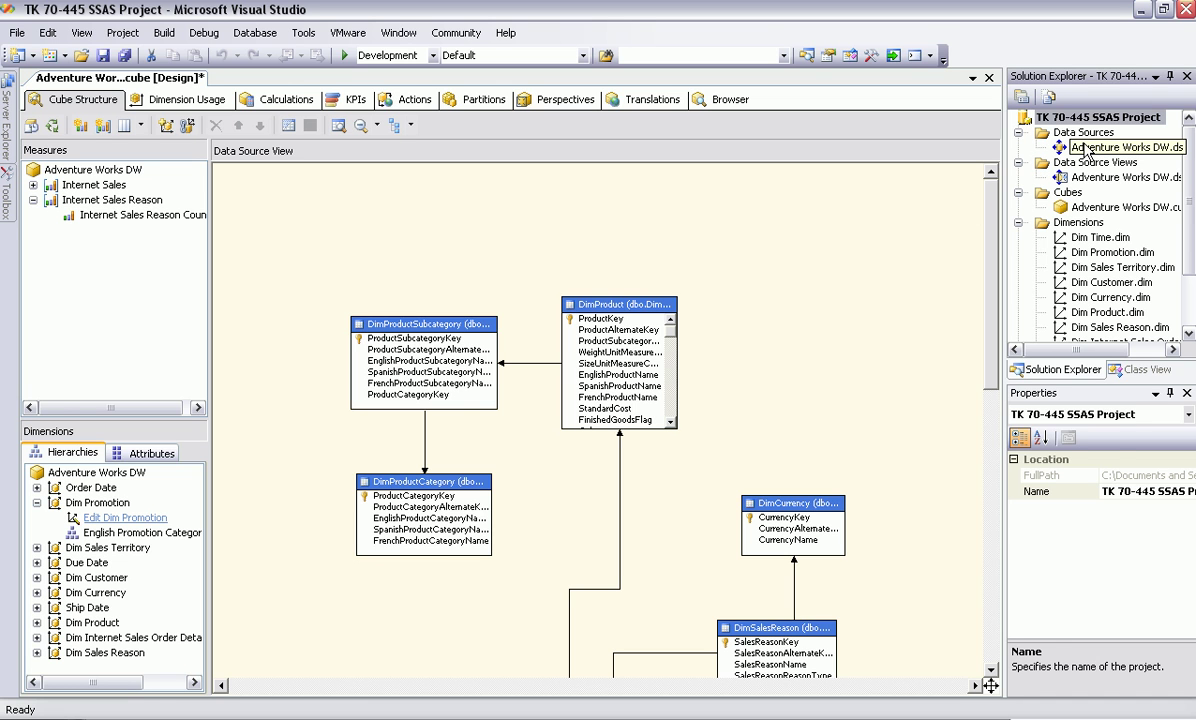
click(1085, 148)
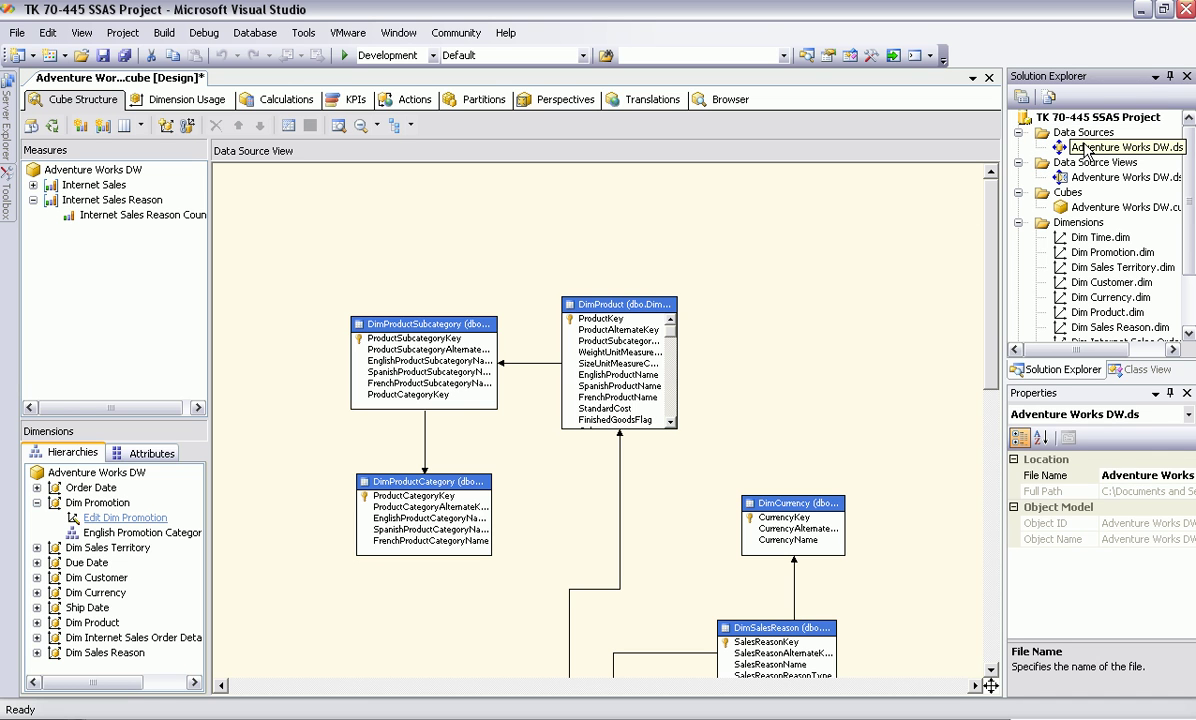
click(1088, 208)
click(1095, 237)
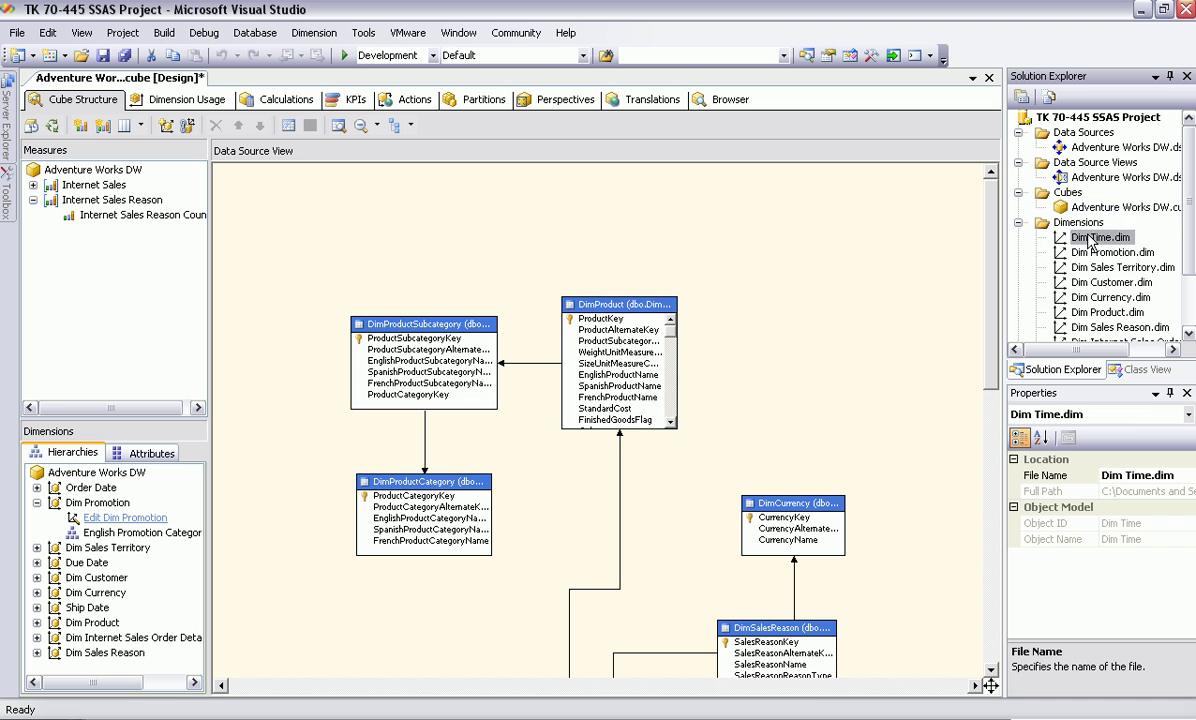
scroll(1186, 257, down, 1)
scroll(1186, 257, down, 1)
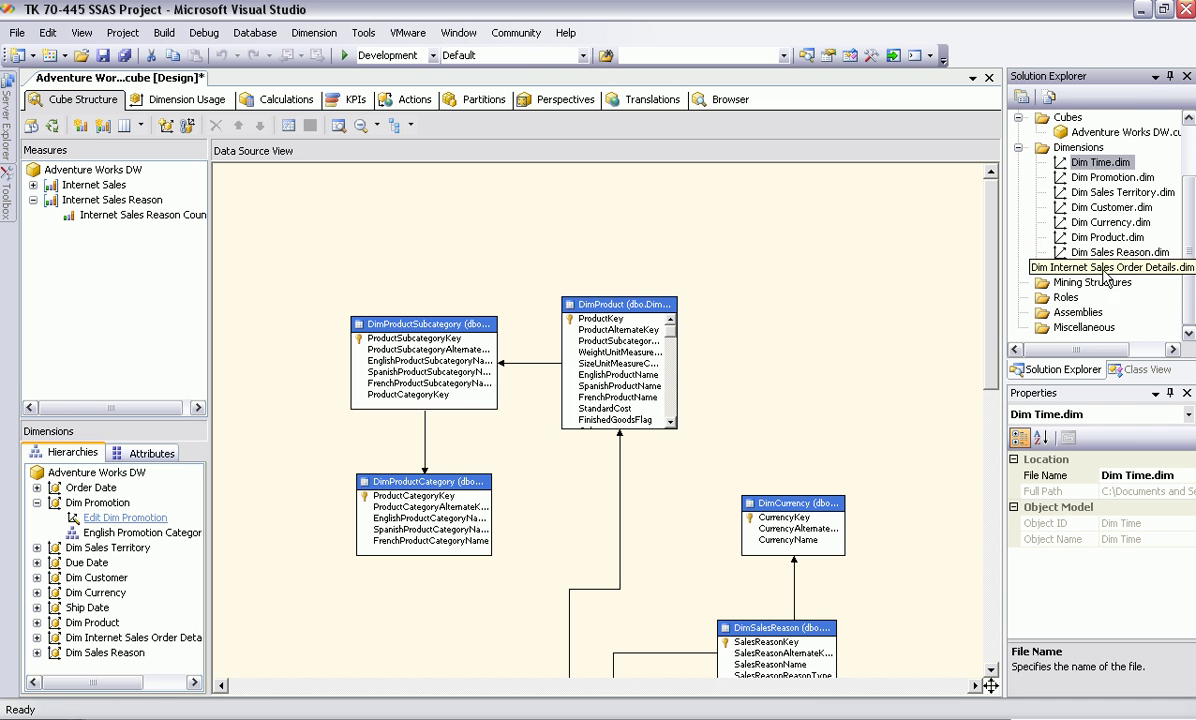
scroll(1190, 260, up, 2)
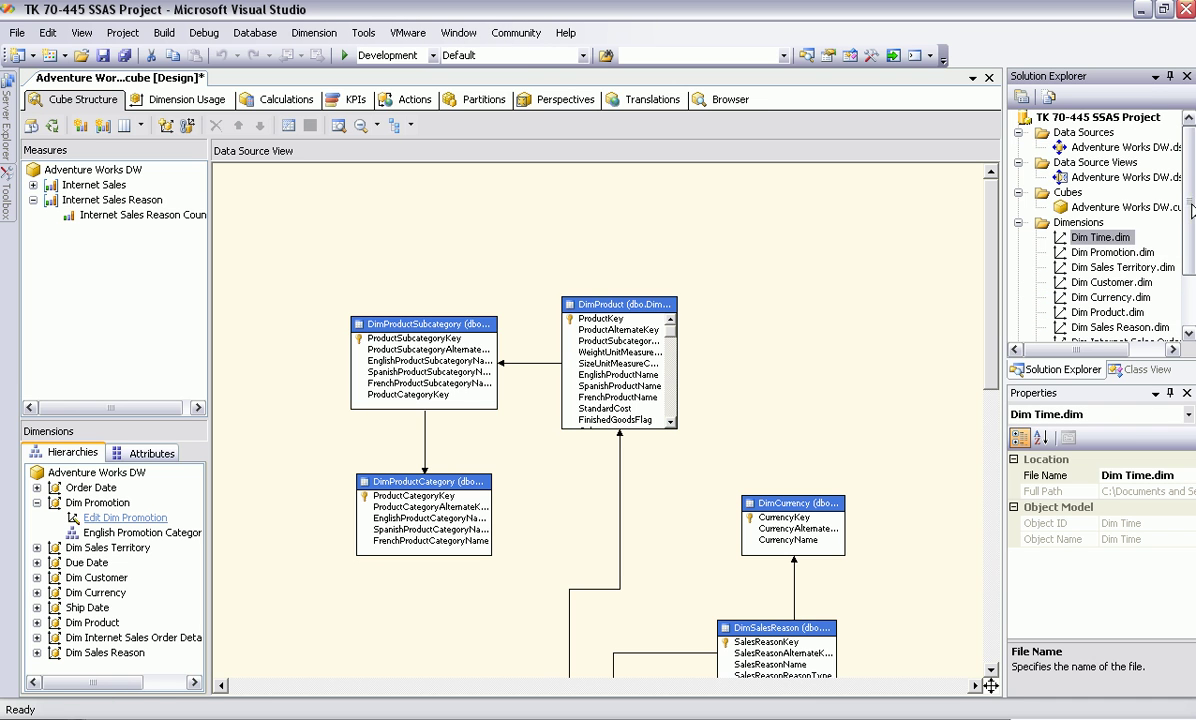
Collapse the Internet Sales Reason measure group and expand Internet Sales to view its measures
click(33, 185)
click(33, 185)
click(33, 200)
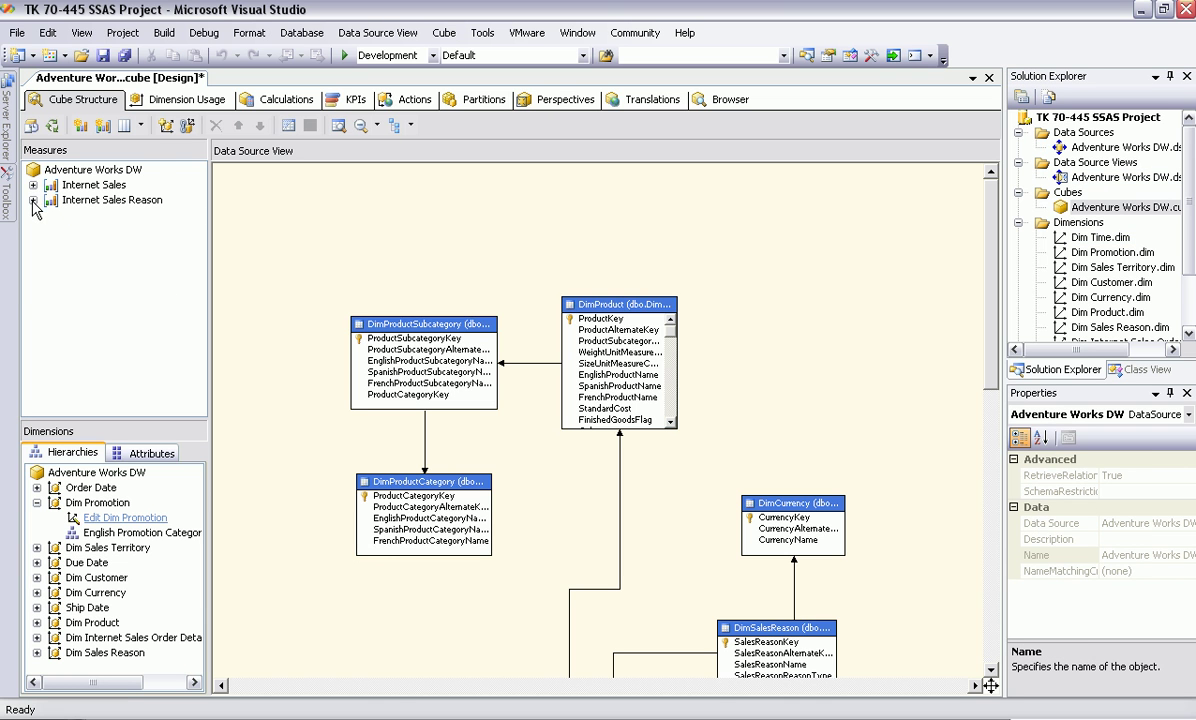
click(33, 185)
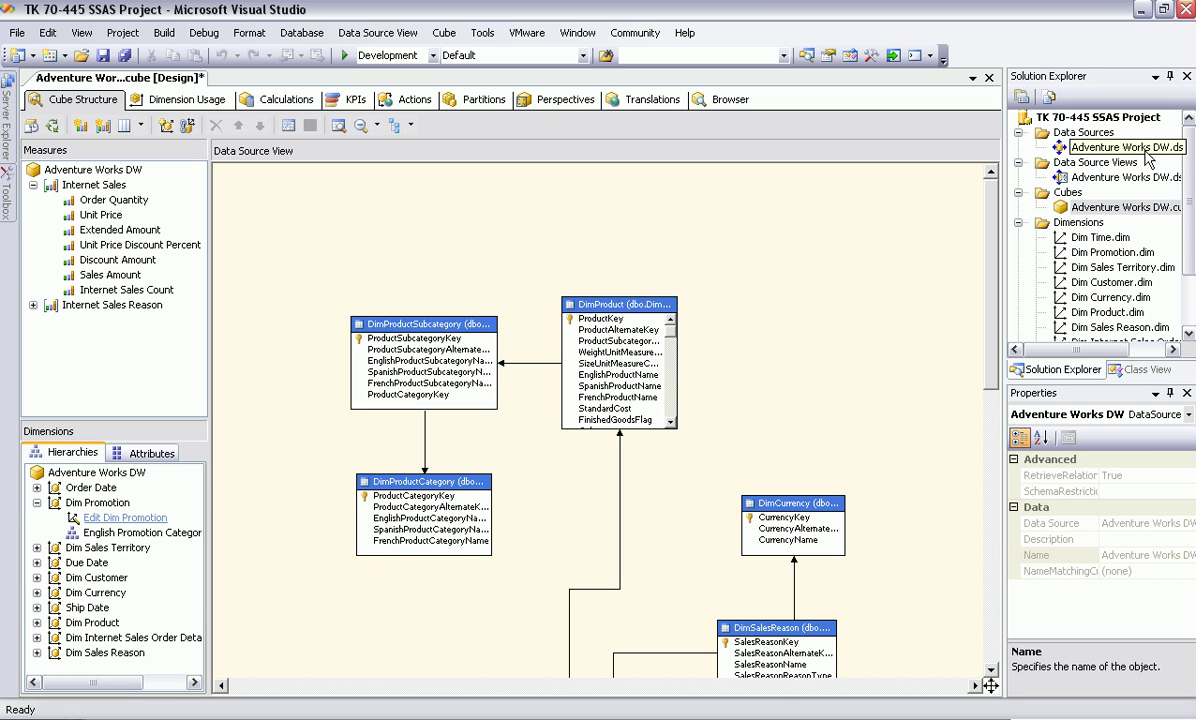
Open the Adventure Works DW data source and review its connection settings and available servers, leaving the connection editor without changes
click(1082, 148)
right_click(1082, 148)
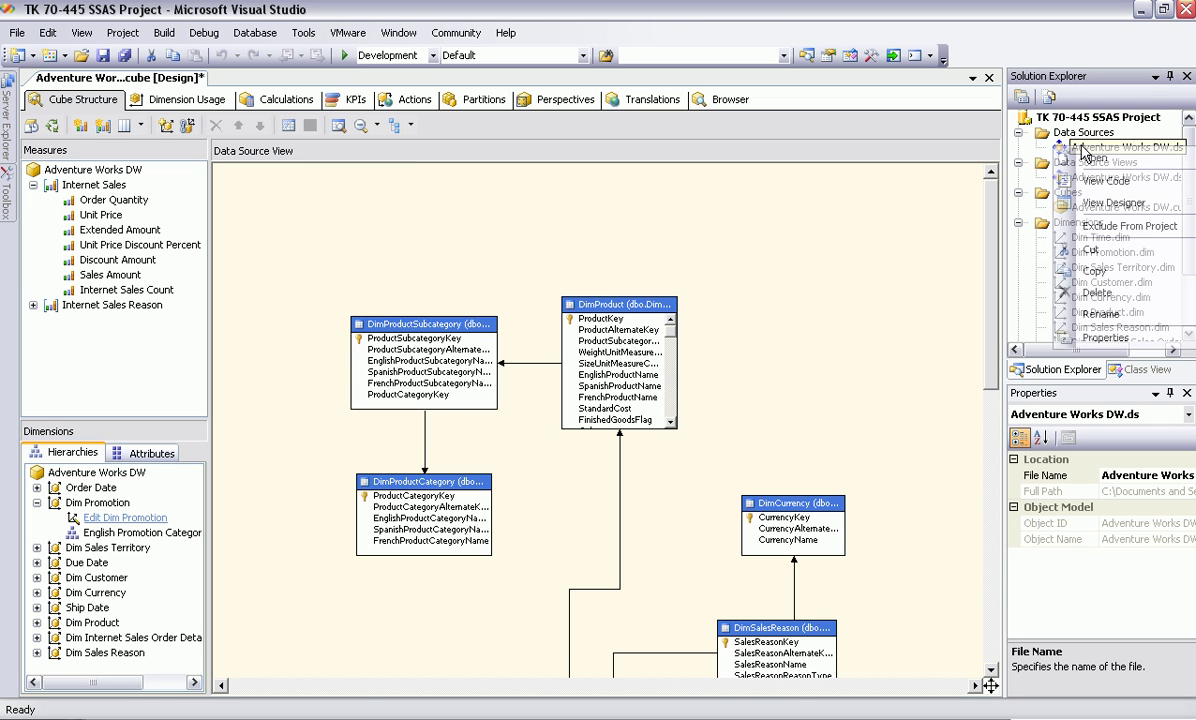
click(1088, 155)
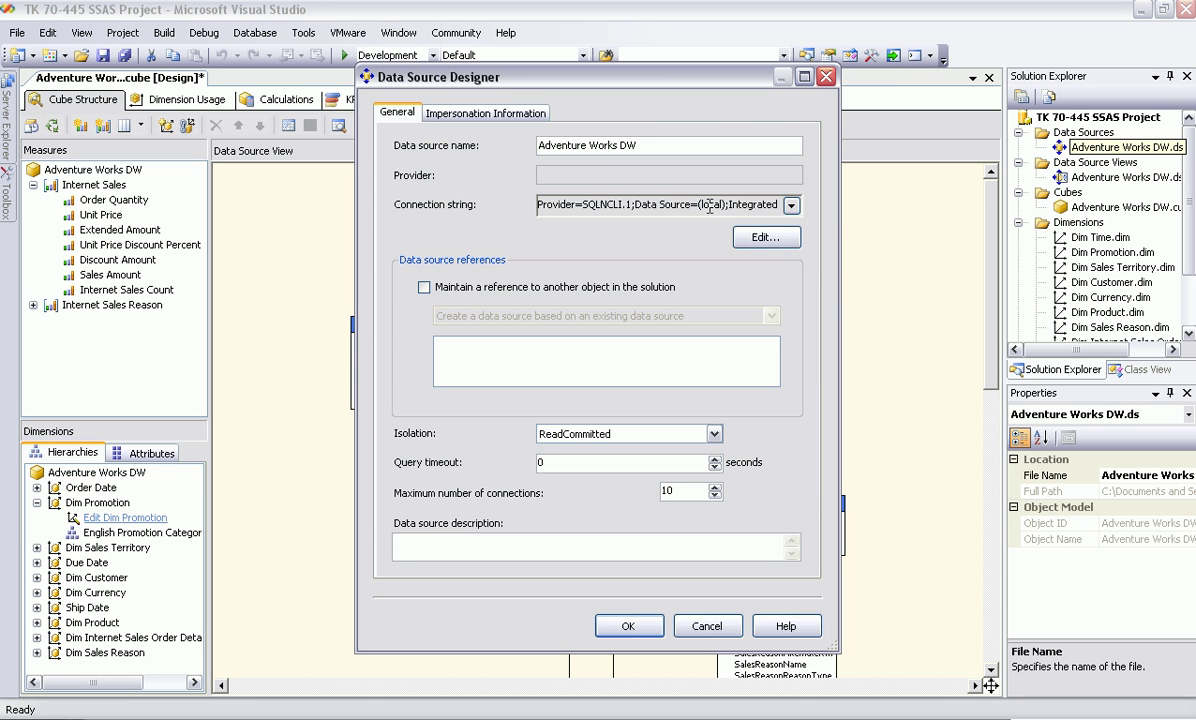
click(765, 242)
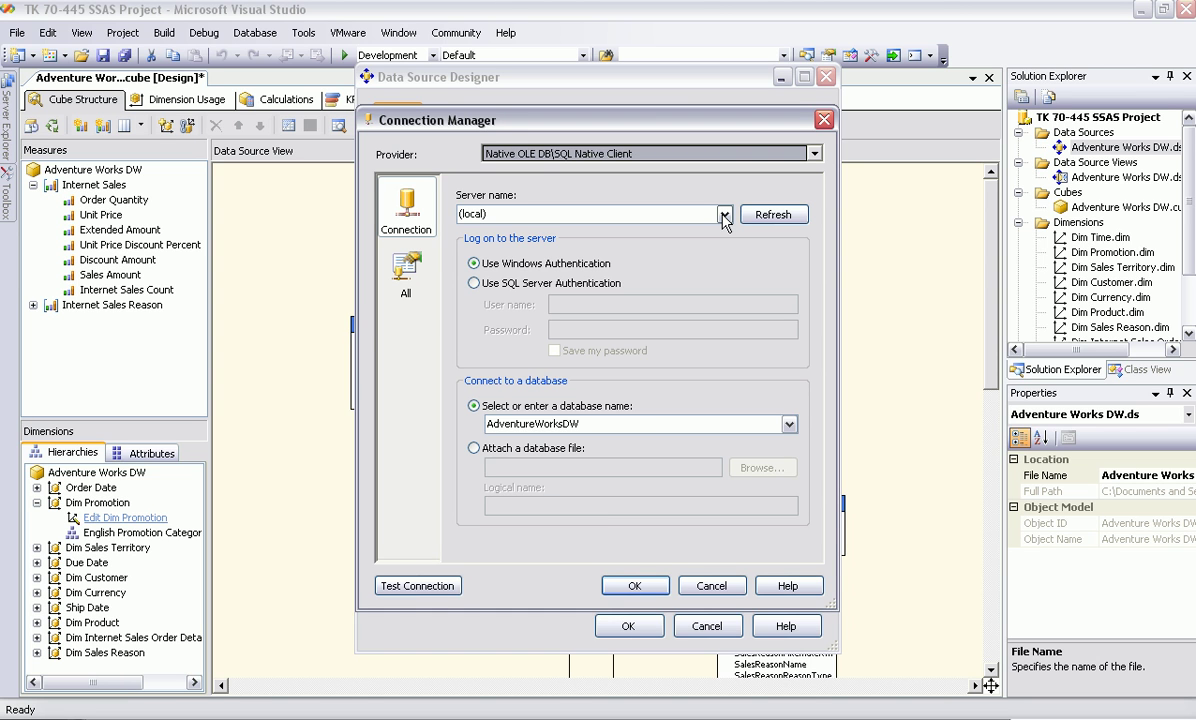
click(723, 214)
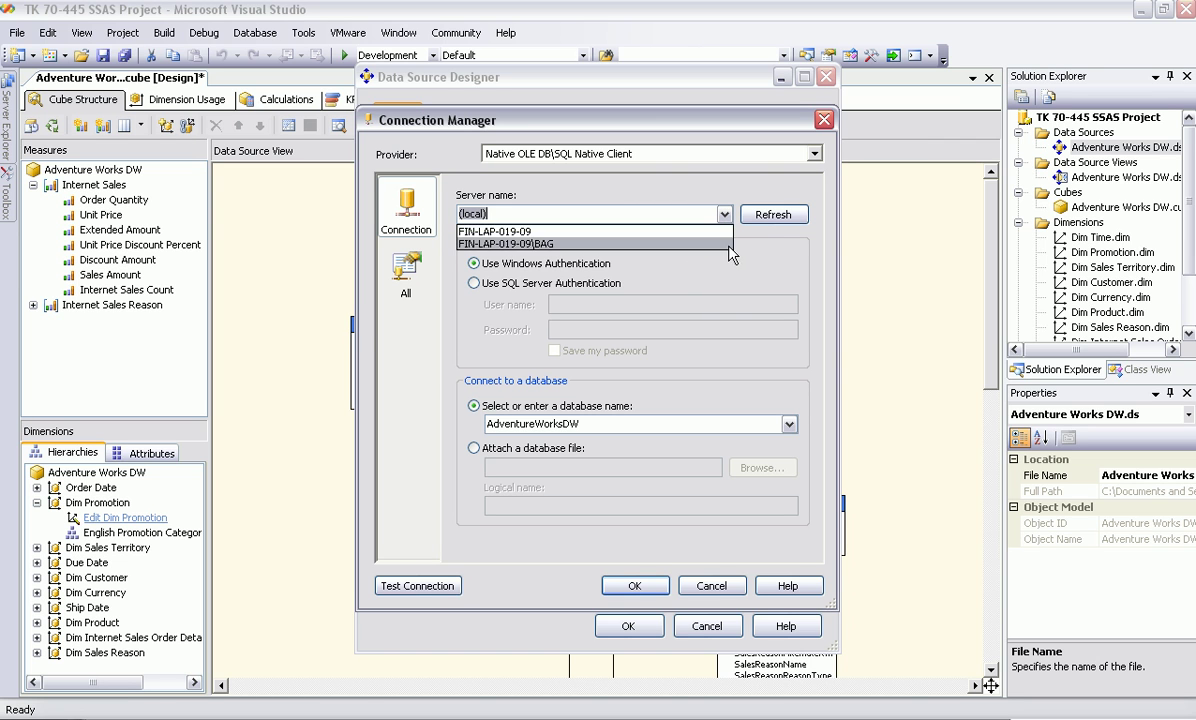
click(750, 257)
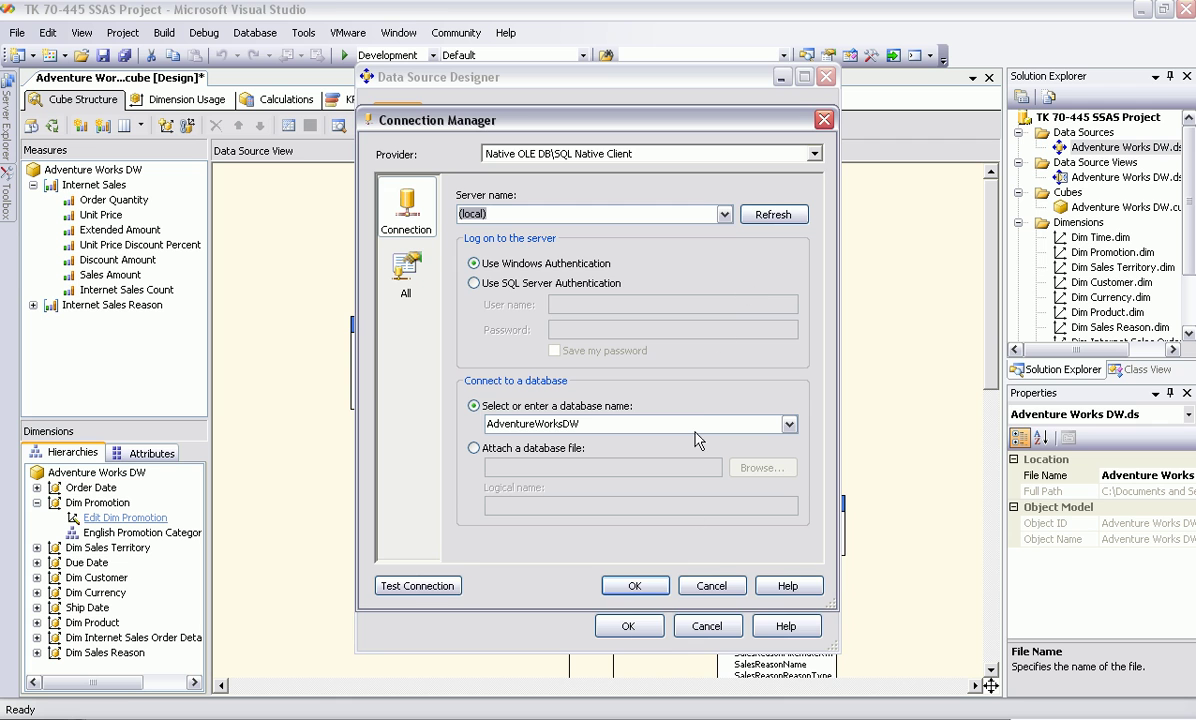
click(709, 587)
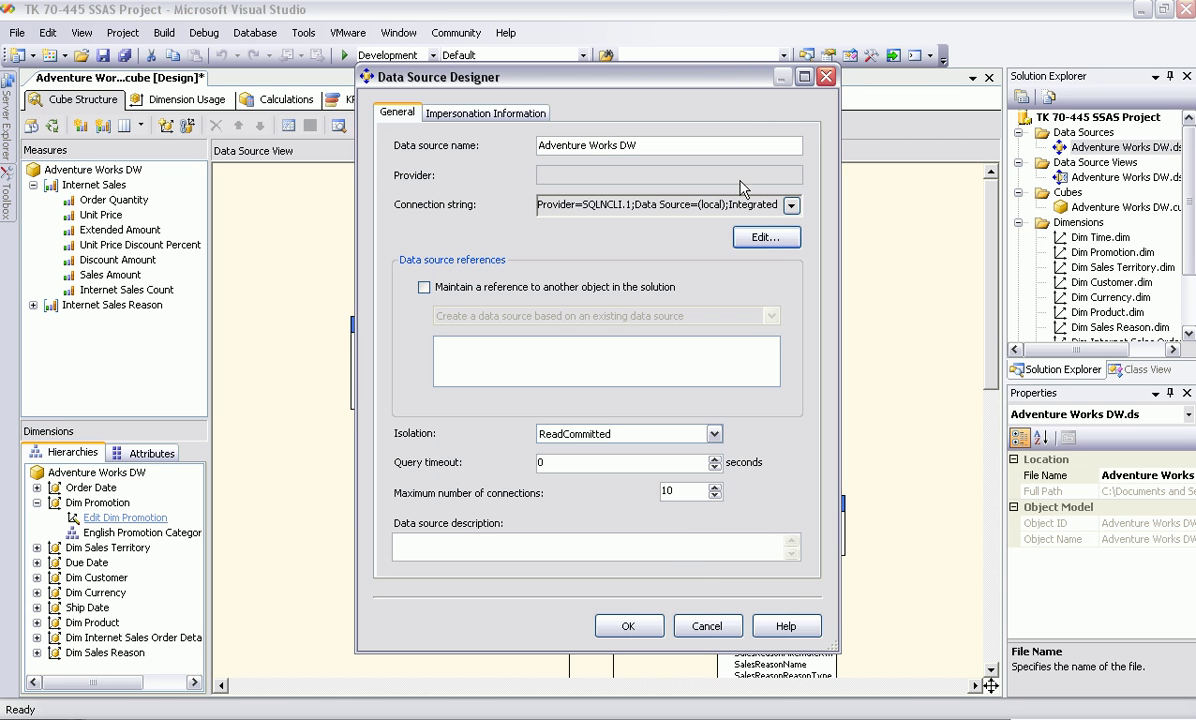
Test the Adventure Works DW data source's connection to the AdventureWorksDW database, and close the data source designer without saving
click(763, 242)
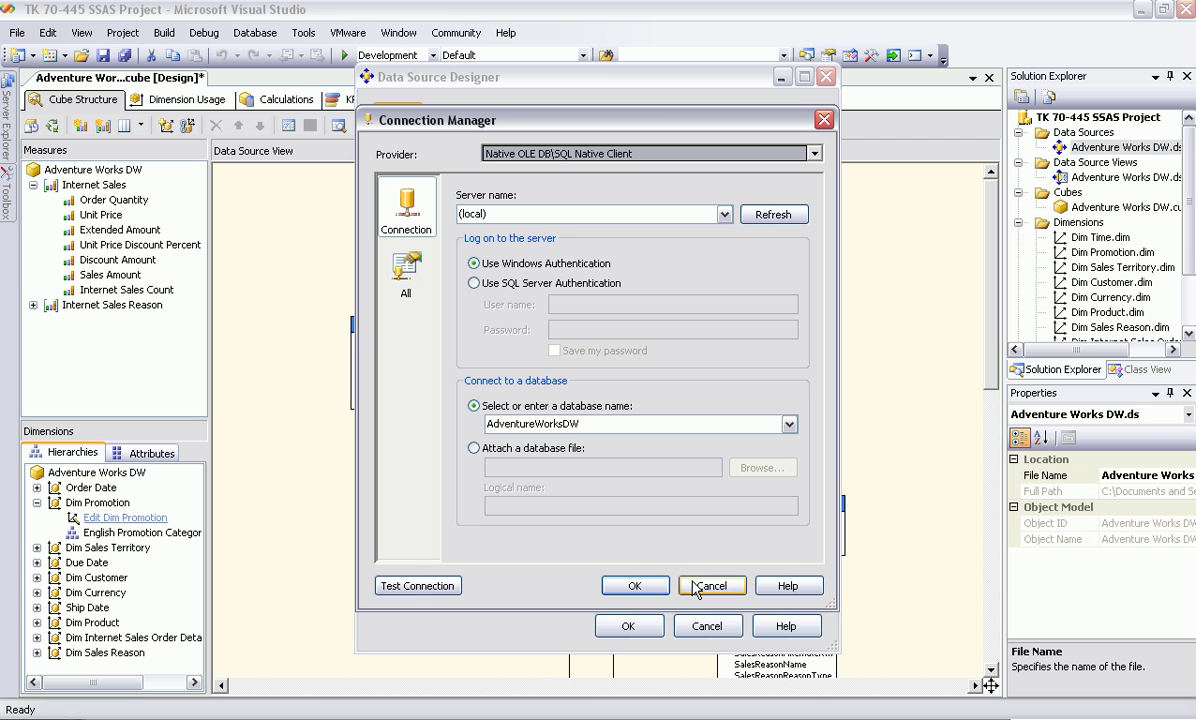
click(405, 585)
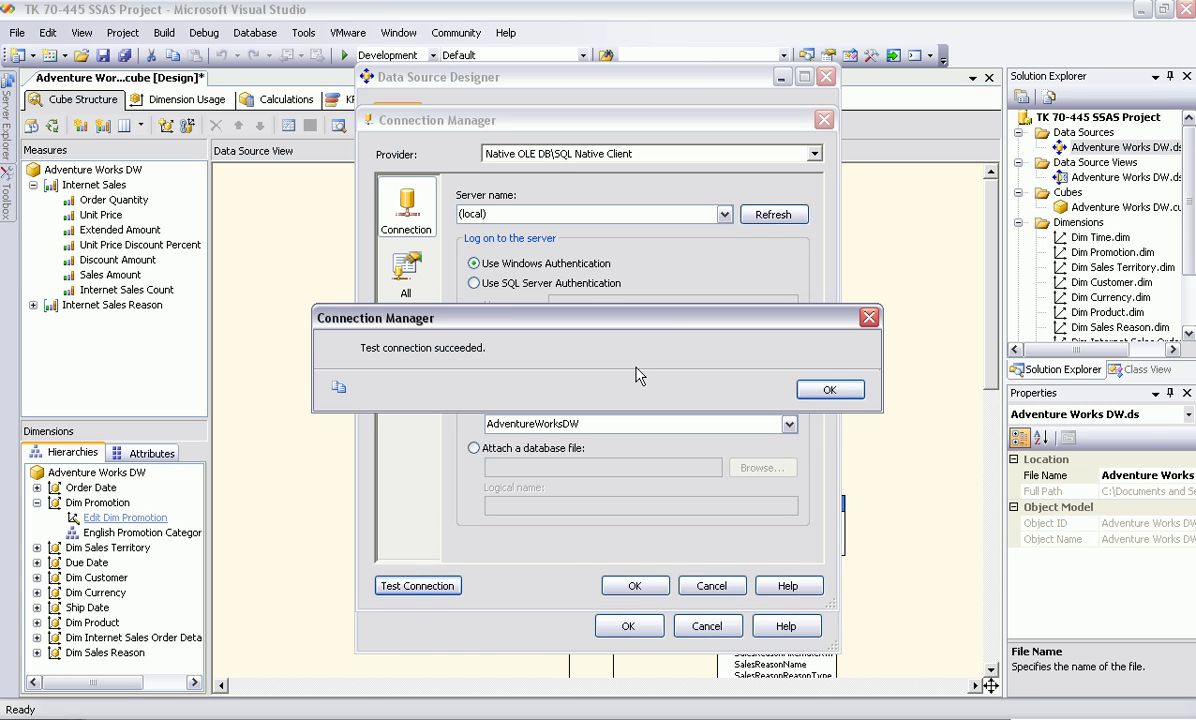
click(829, 390)
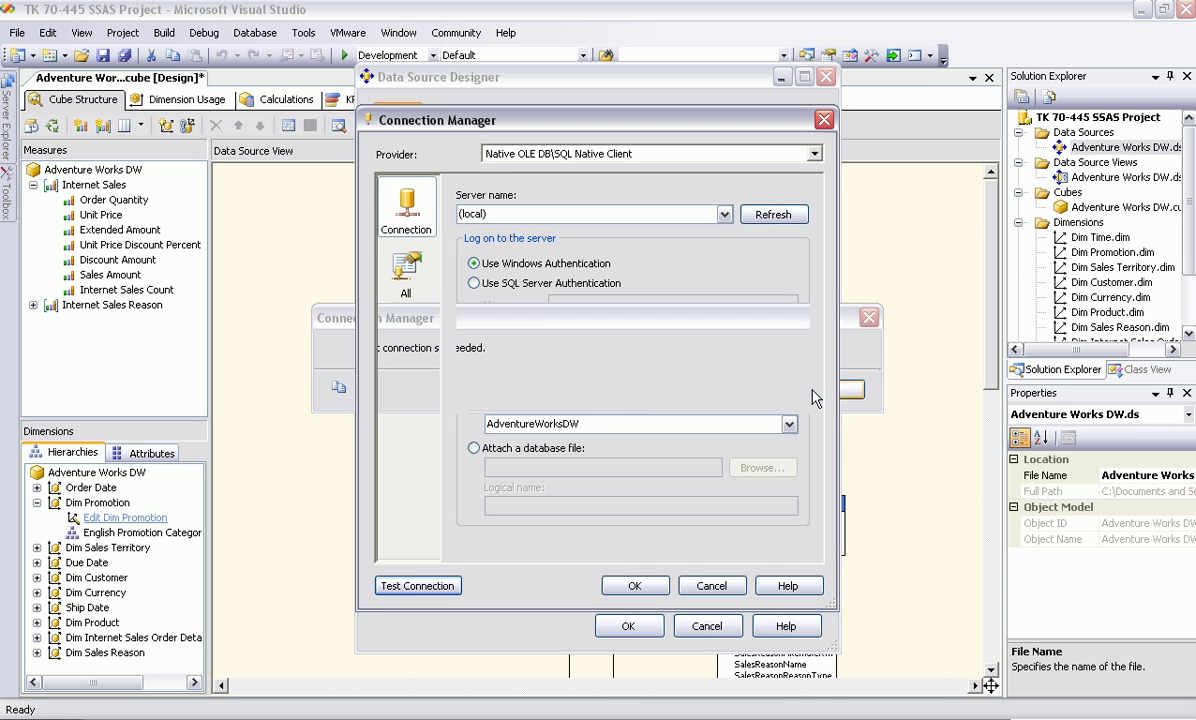
click(711, 587)
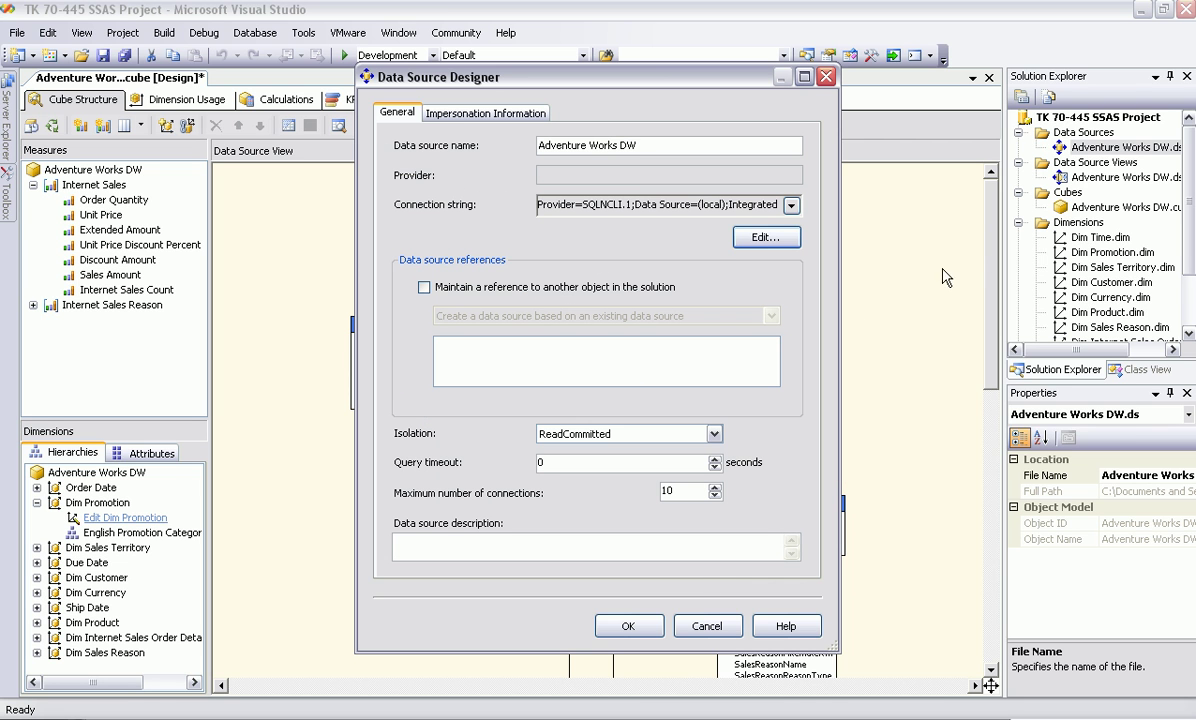
click(704, 630)
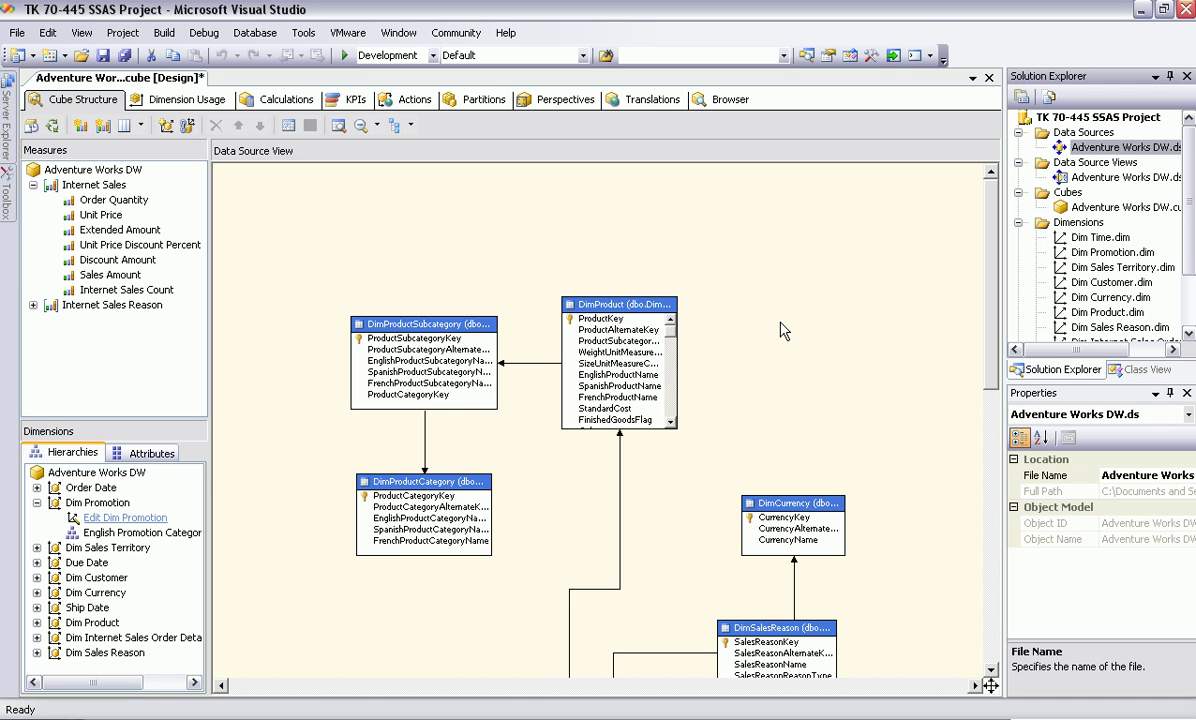
Examine the product, currency and sales reason dimension tables and the FactInternetSales table in the data source view
click(621, 309)
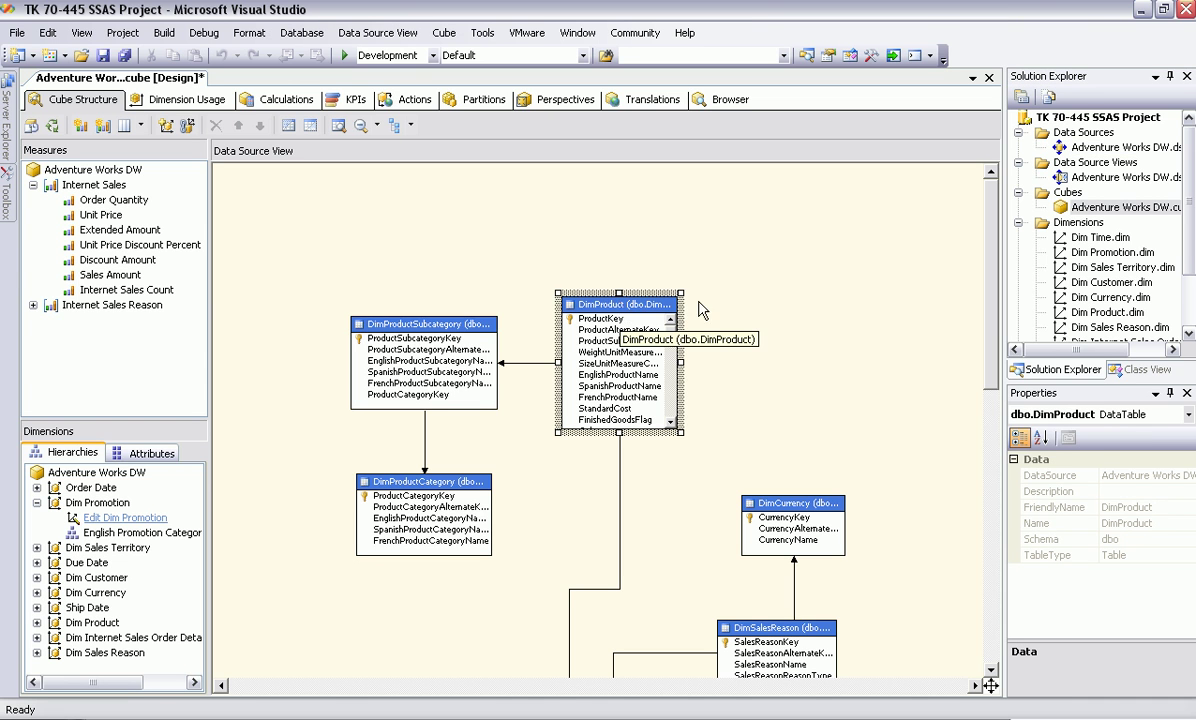
scroll(621, 309, down, 3)
click(465, 238)
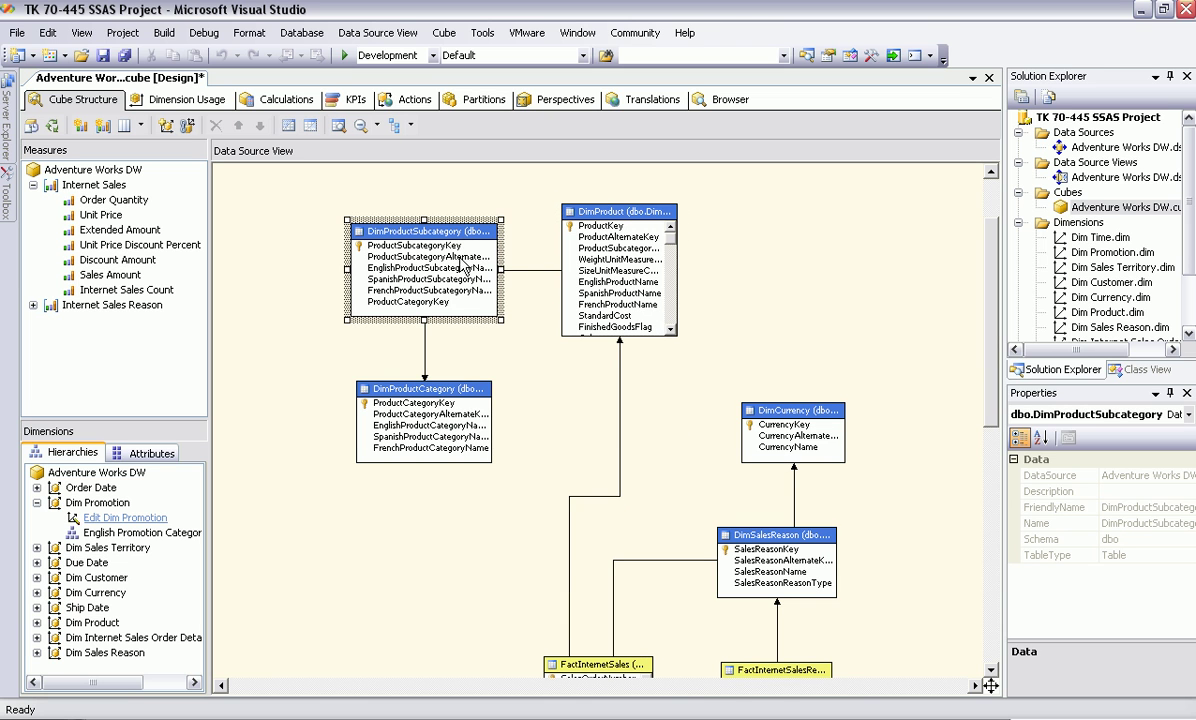
click(428, 388)
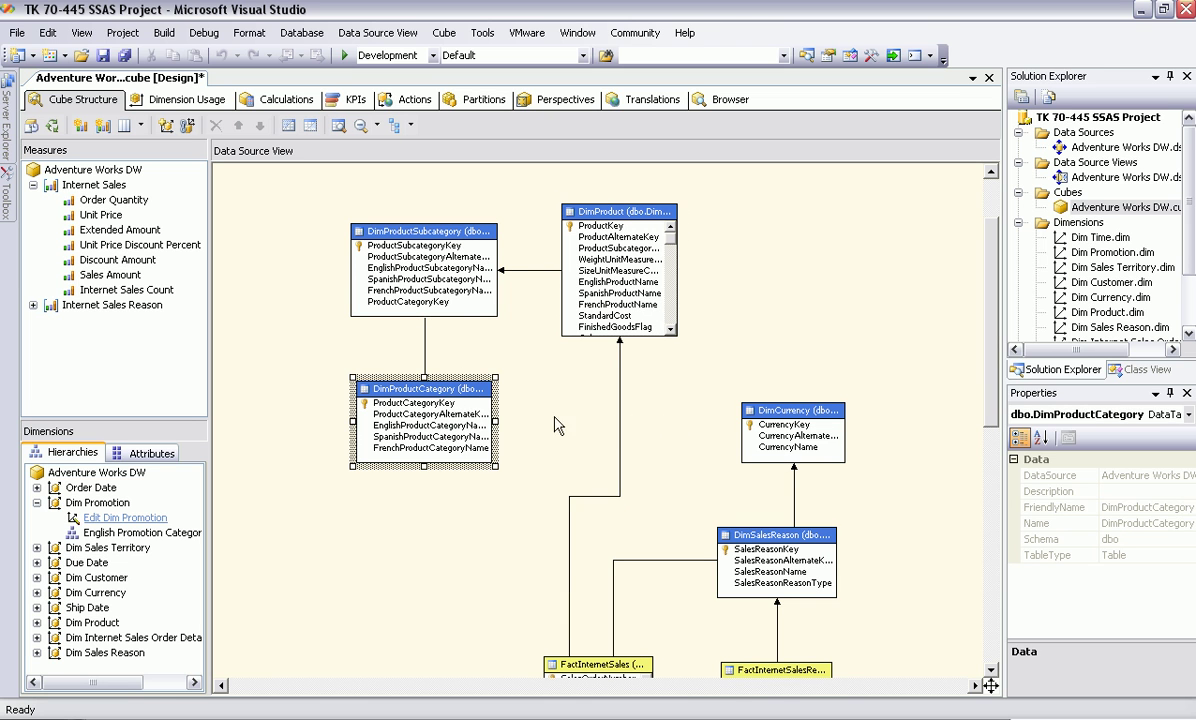
click(768, 425)
click(771, 541)
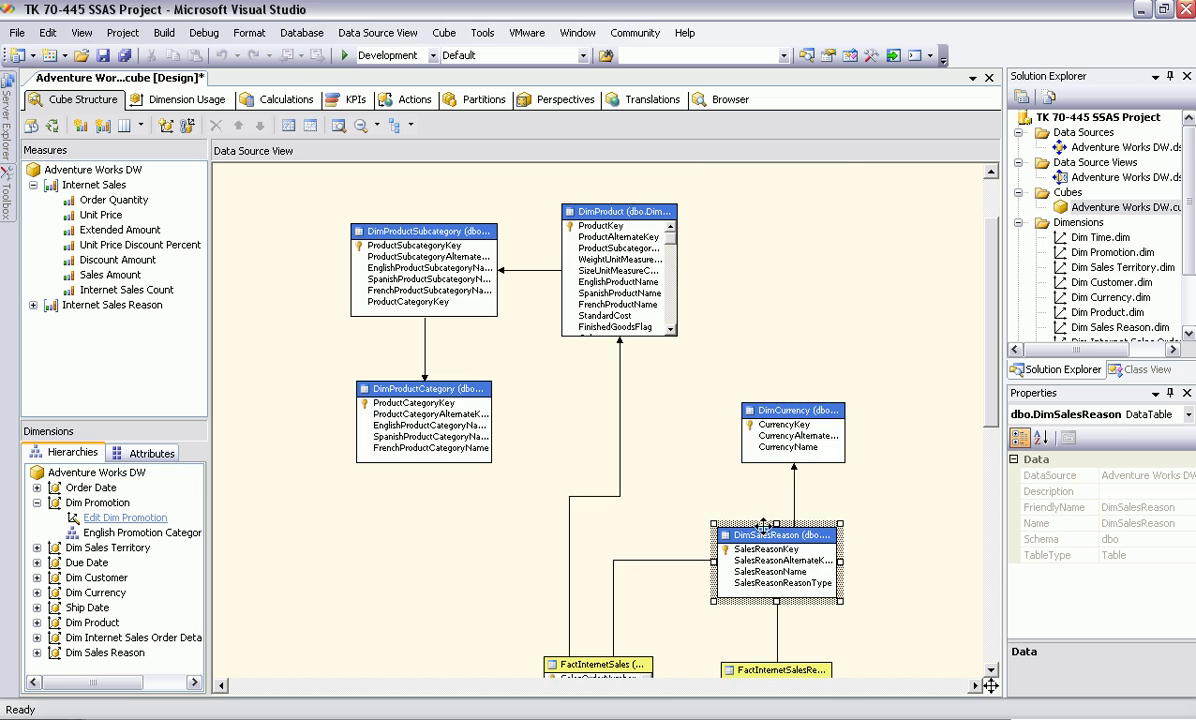
scroll(708, 483, down, 9)
click(604, 388)
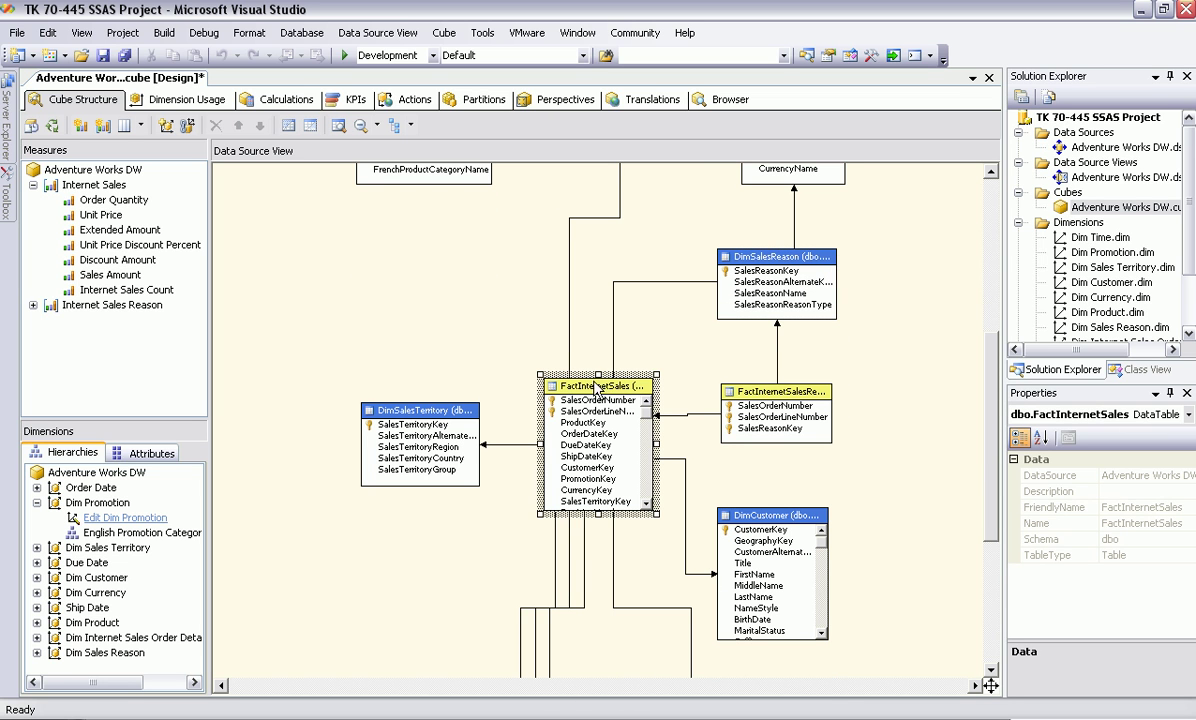
Examine the DimSalesTerritory and DimCustomer tables linked to FactInternetSales in the cube's data source view
click(423, 418)
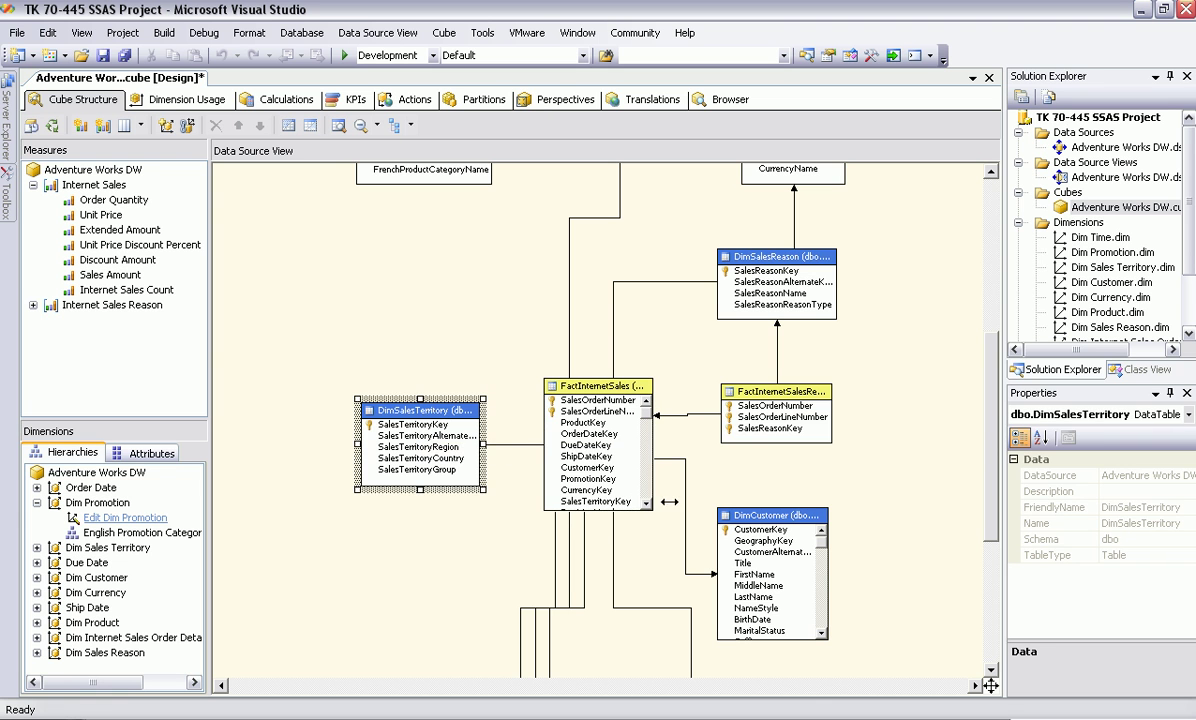
click(745, 516)
scroll(374, 308, up, 10)
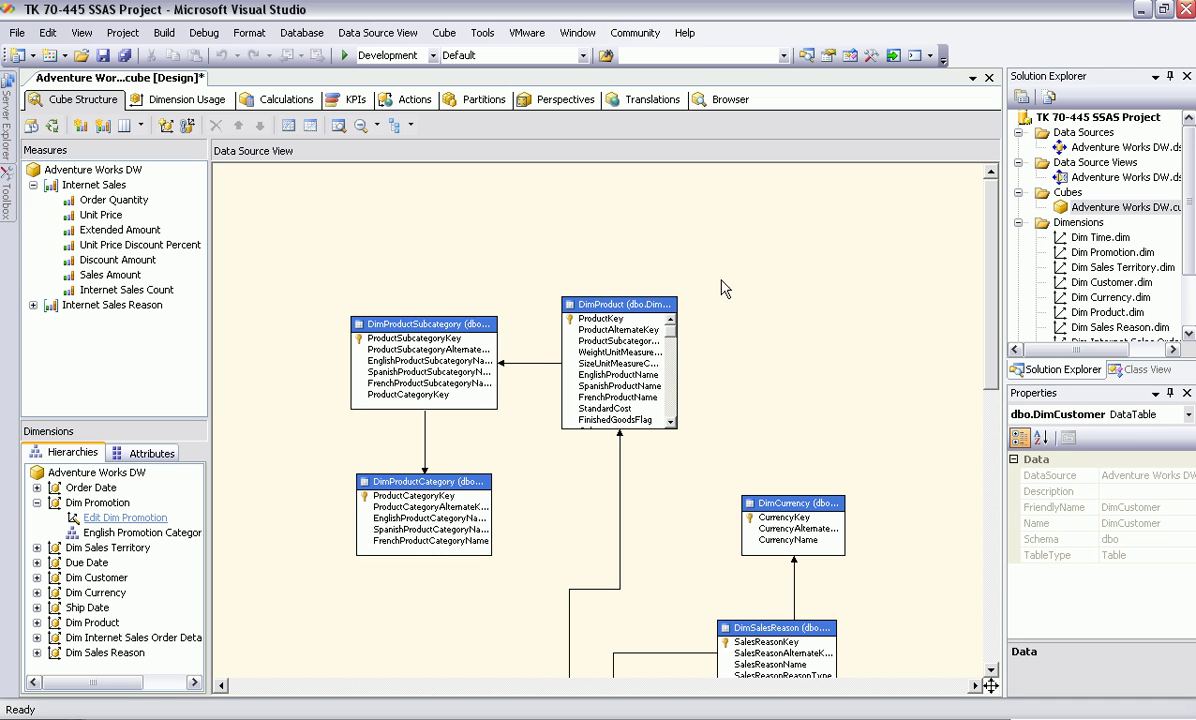
Open the Adventure Works DW data source view and examine the relationships around FactInternetSales at a closer zoom
right_click(1060, 177)
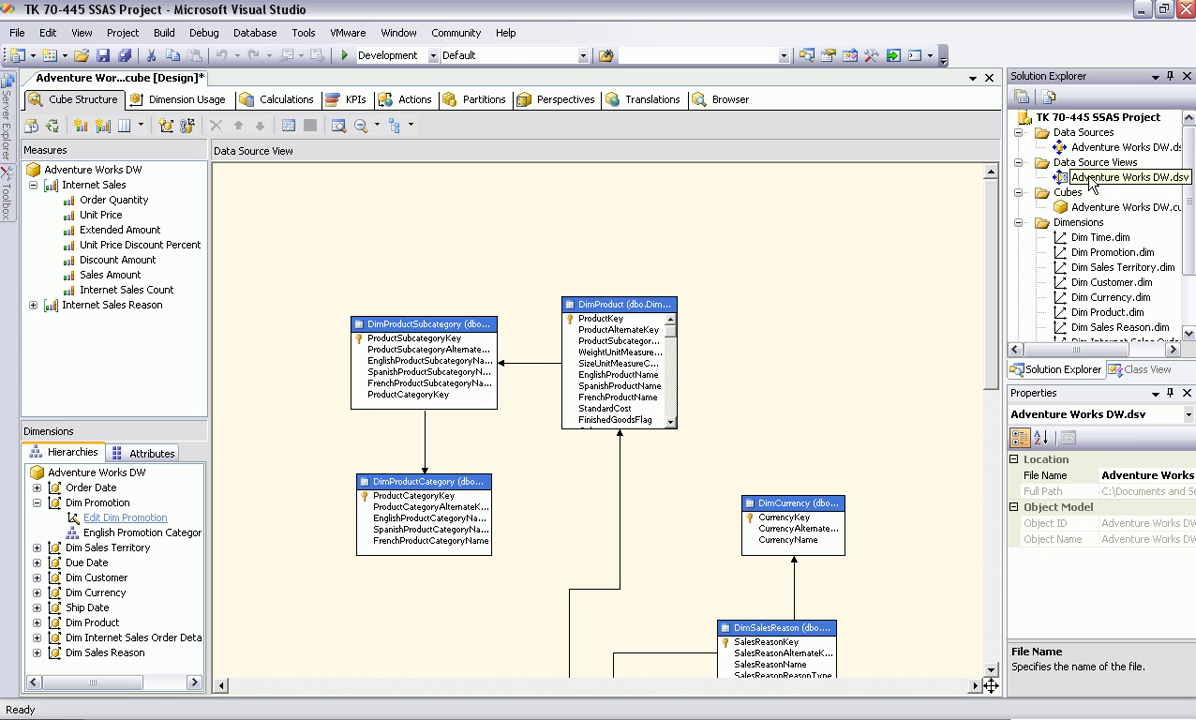
click(1100, 190)
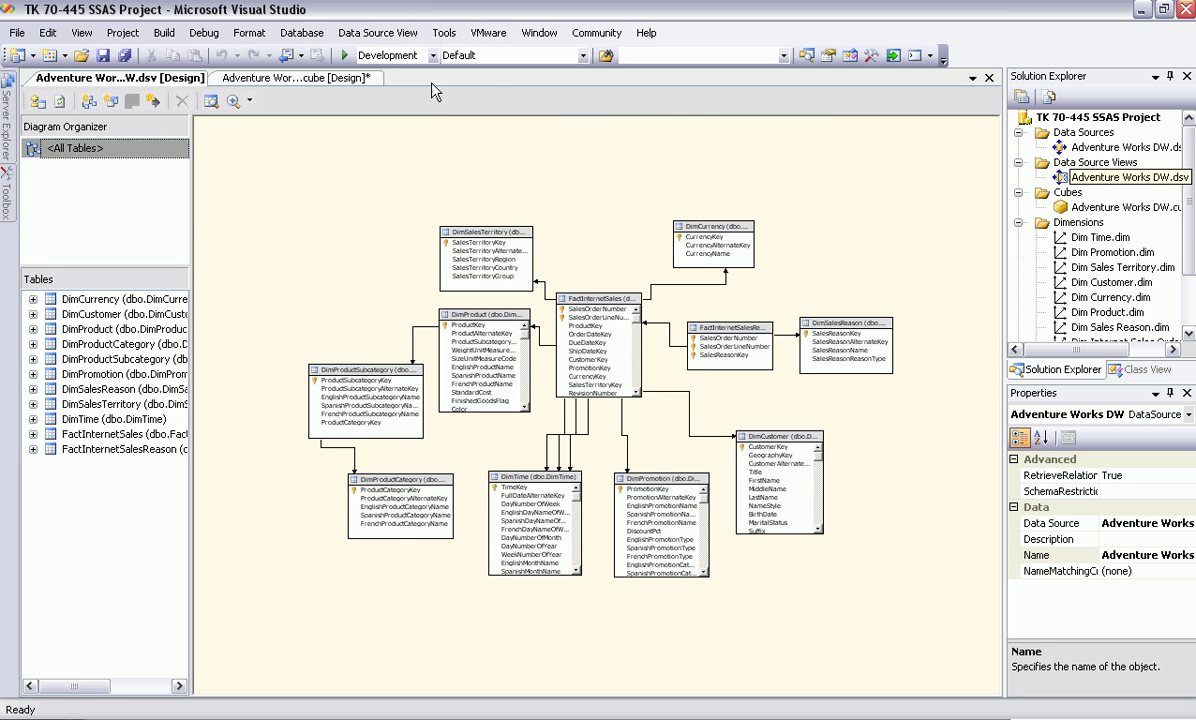
click(233, 100)
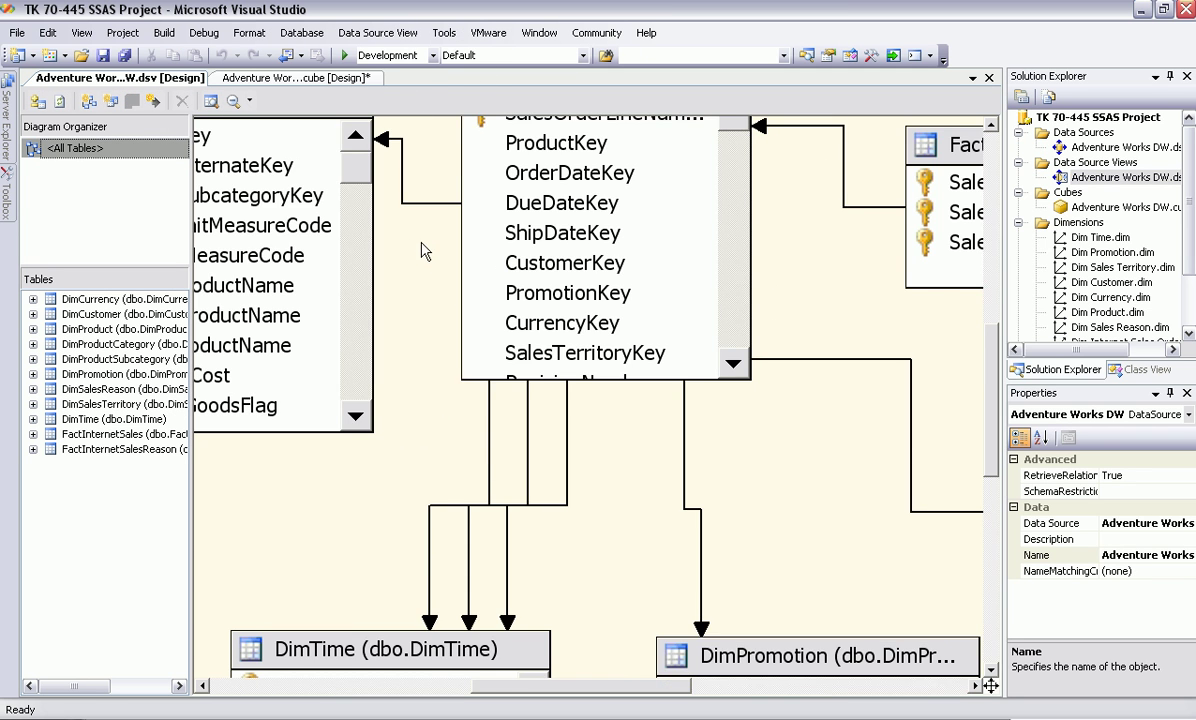
scroll(400, 243, up, 3)
scroll(432, 243, up, 3)
scroll(510, 285, down, 2)
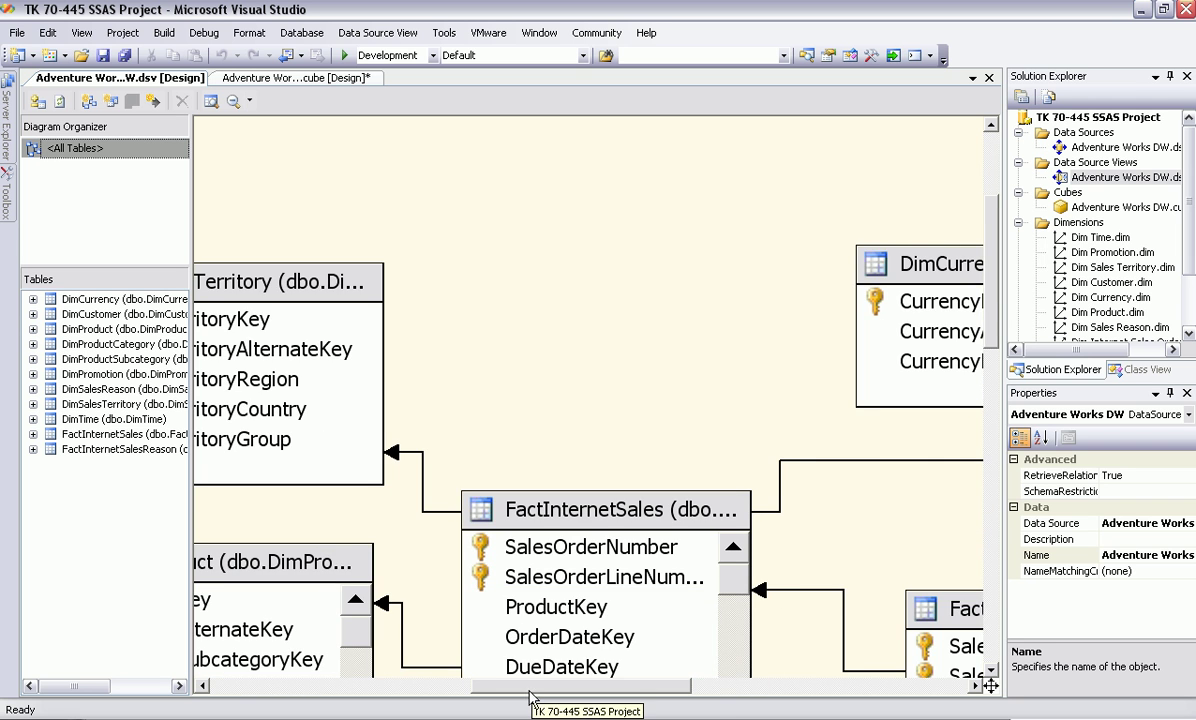
drag(532, 688, 552, 660)
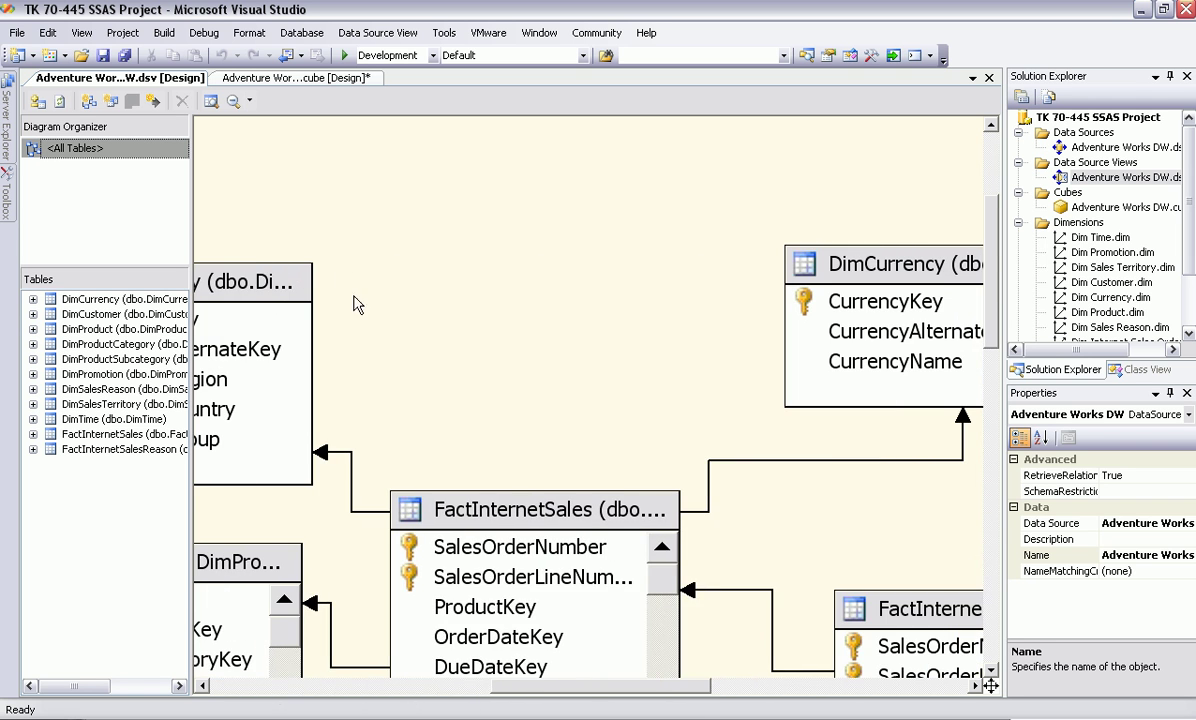
click(232, 103)
scroll(502, 289, down, 4)
scroll(500, 293, up, 5)
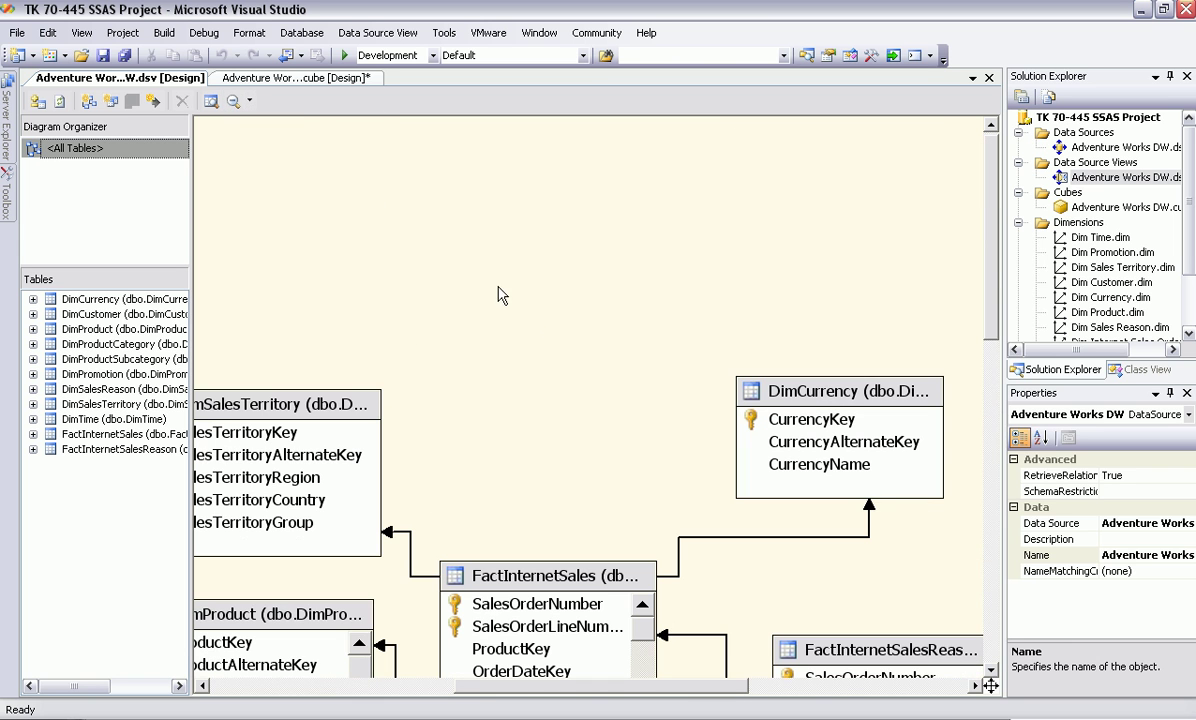
Review the columns of DimCurrency and DimCustomer in the data source view's table list, leaving both tables collapsed
click(1024, 238)
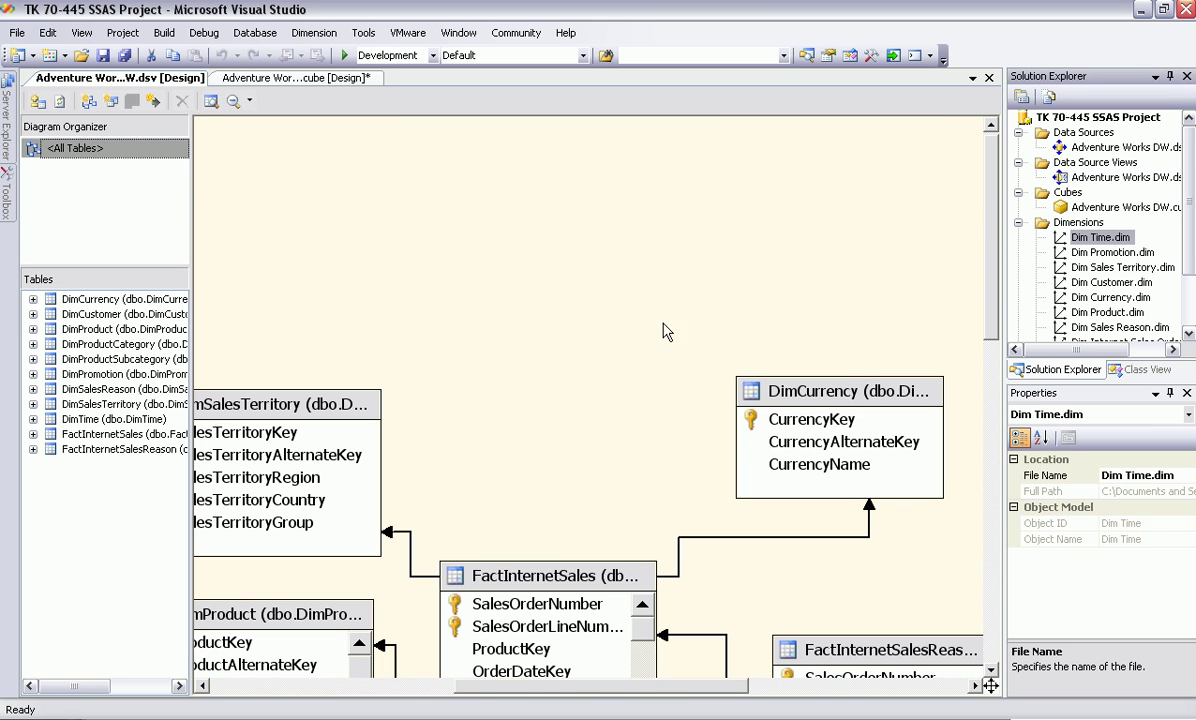
click(33, 300)
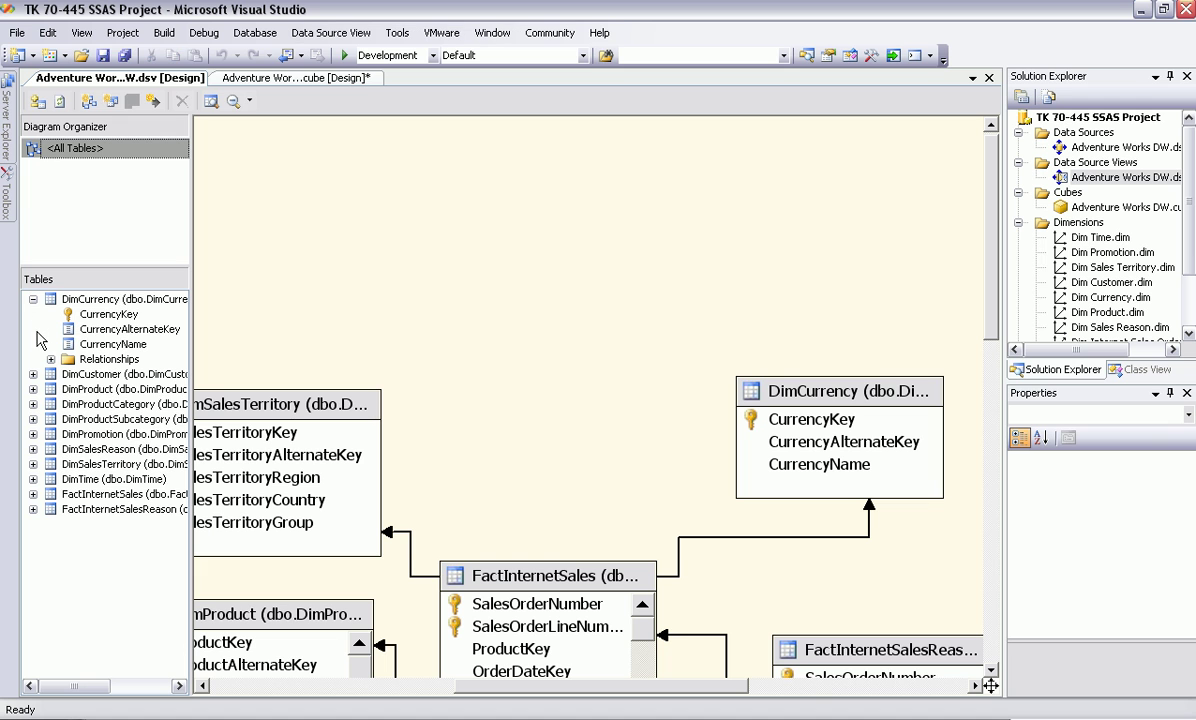
click(33, 300)
click(33, 314)
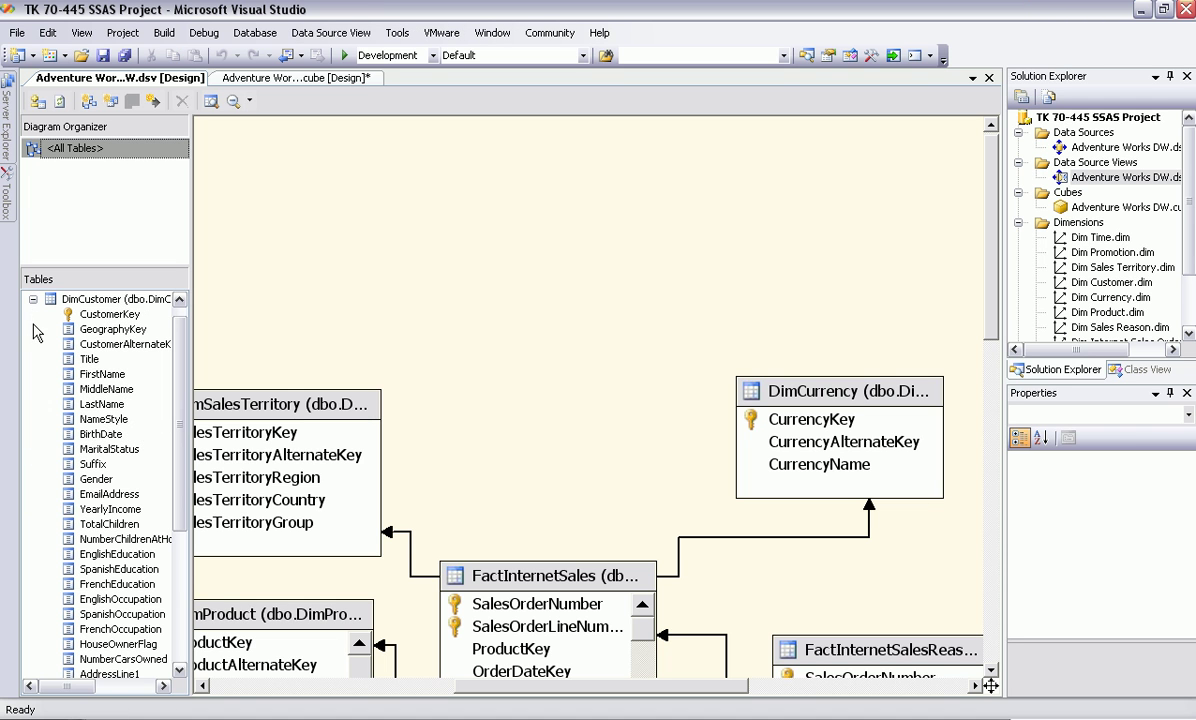
click(33, 299)
click(33, 314)
click(33, 299)
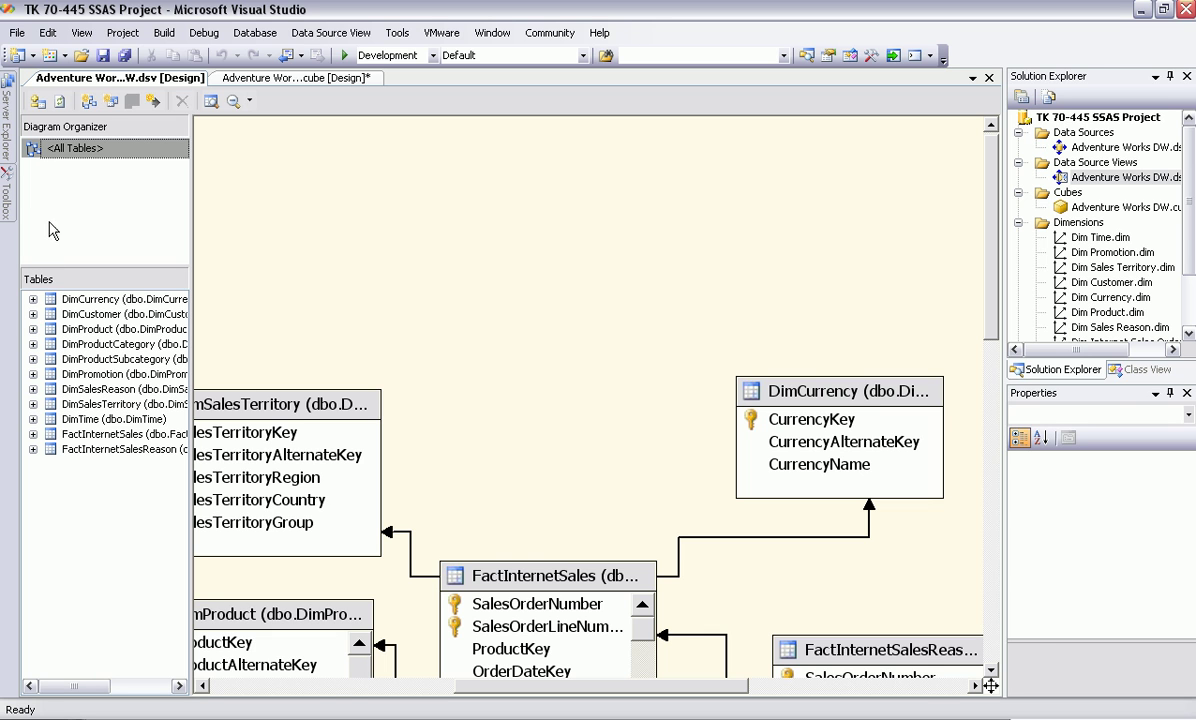
click(295, 342)
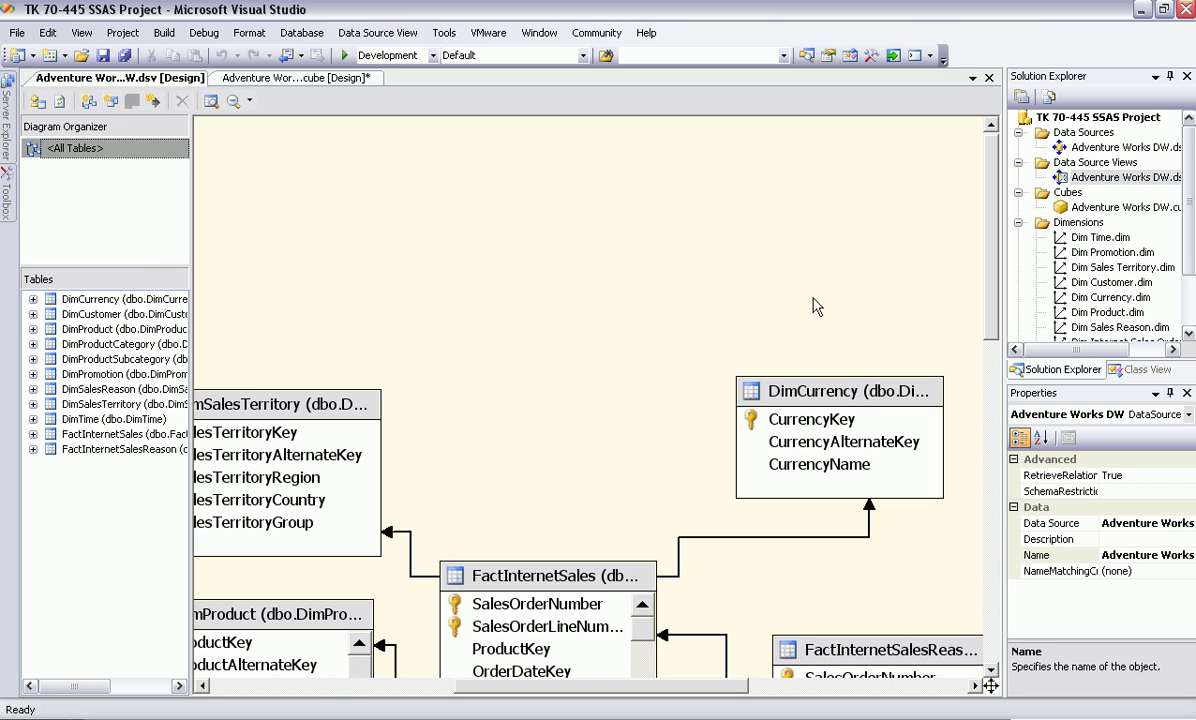
Return to the Adventure Works DW cube design and expand the Internet Sales and Internet Sales Reason measure groups
click(1060, 222)
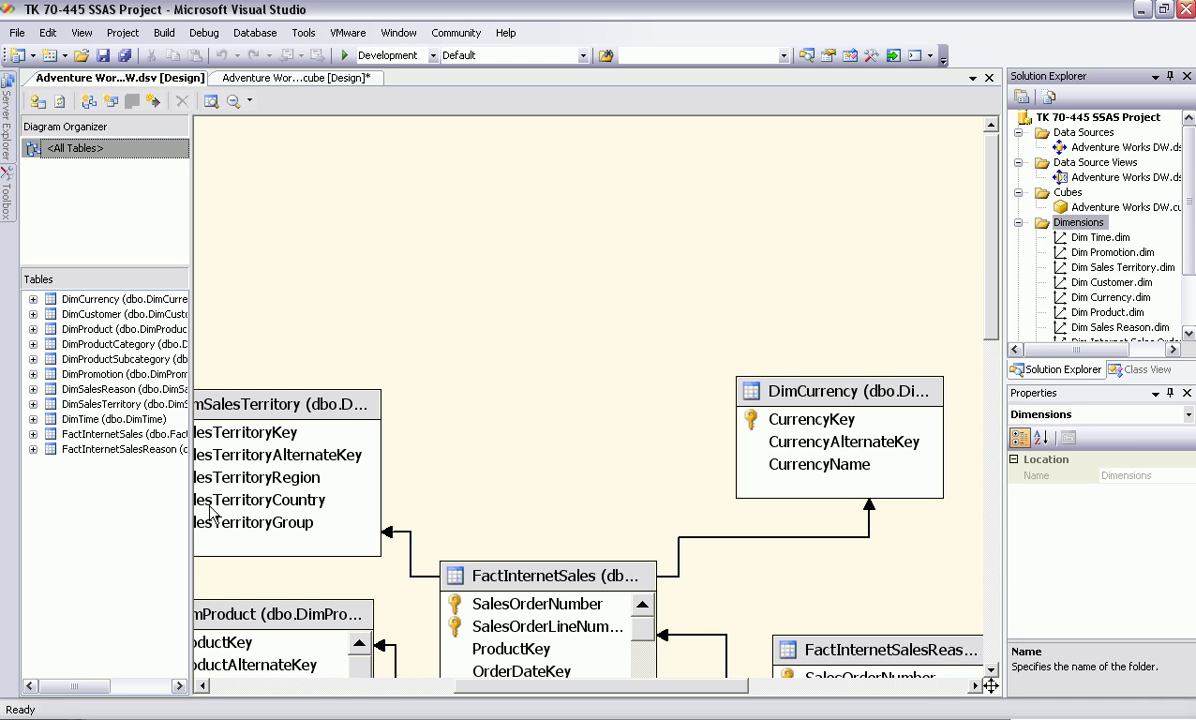
click(1125, 207)
right_click(1130, 210)
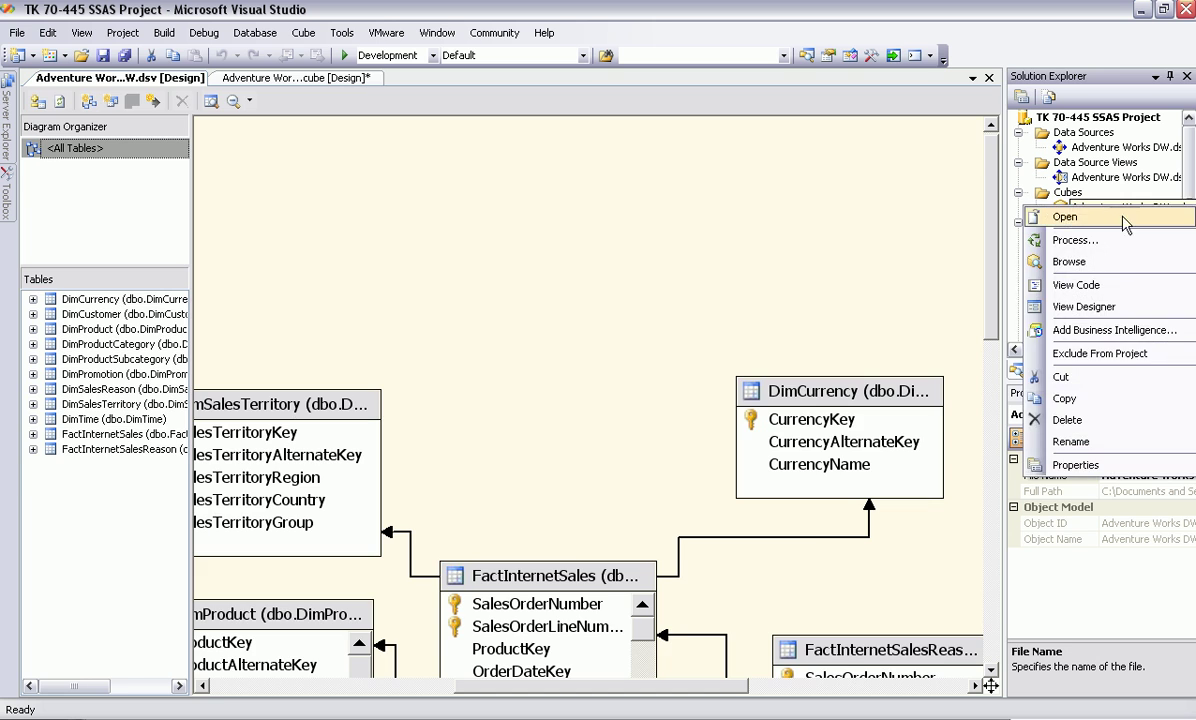
click(1065, 217)
click(33, 185)
click(33, 185)
click(33, 305)
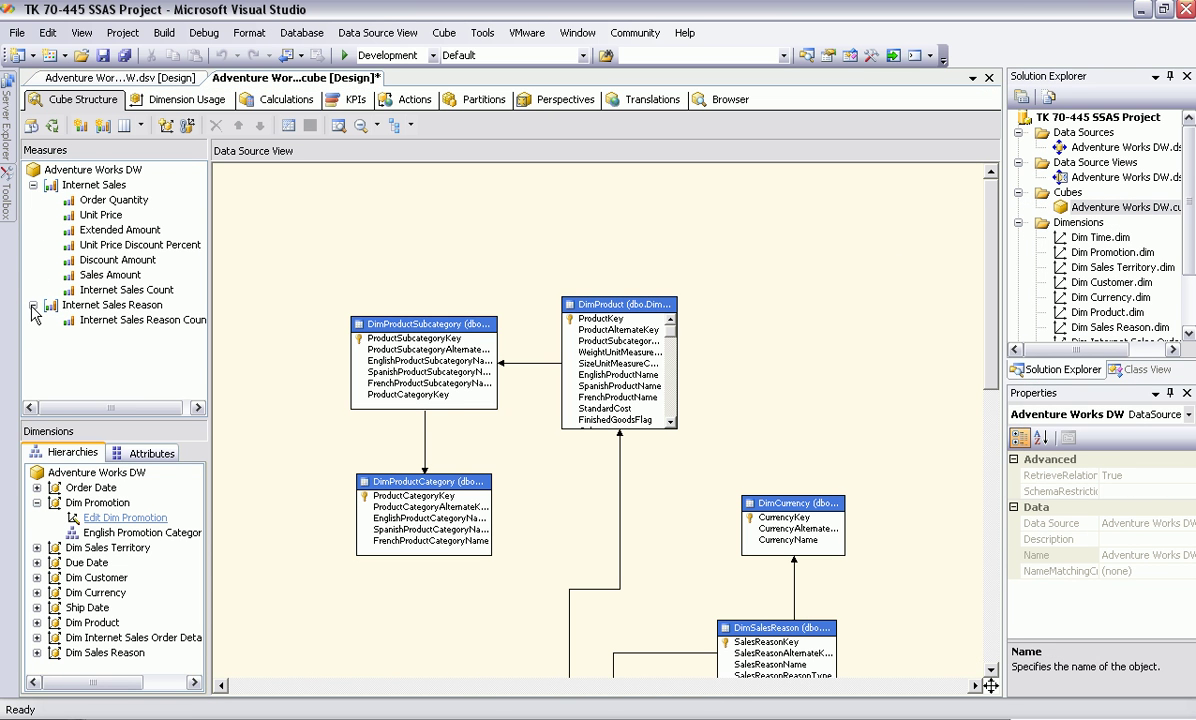
Review the properties of the Internet Sales measures from Unit Price through Discount Amount, and those of Order Quantity
click(111, 215)
key(Down)
key(Down)
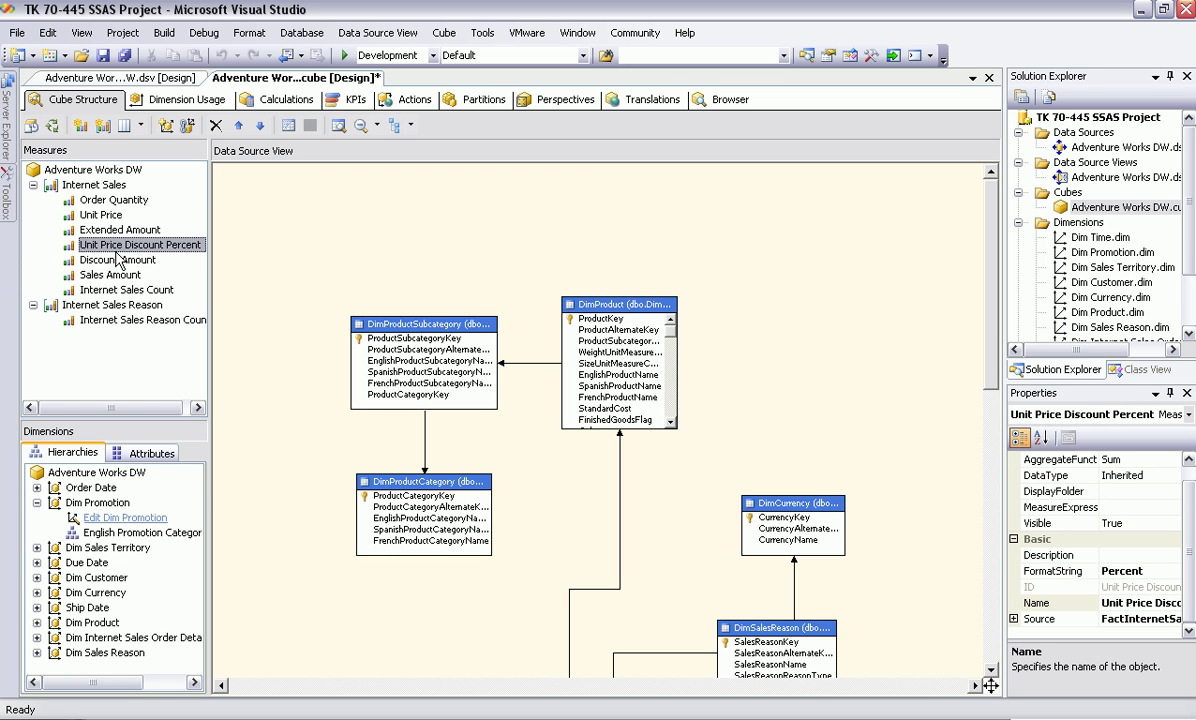
key(Down)
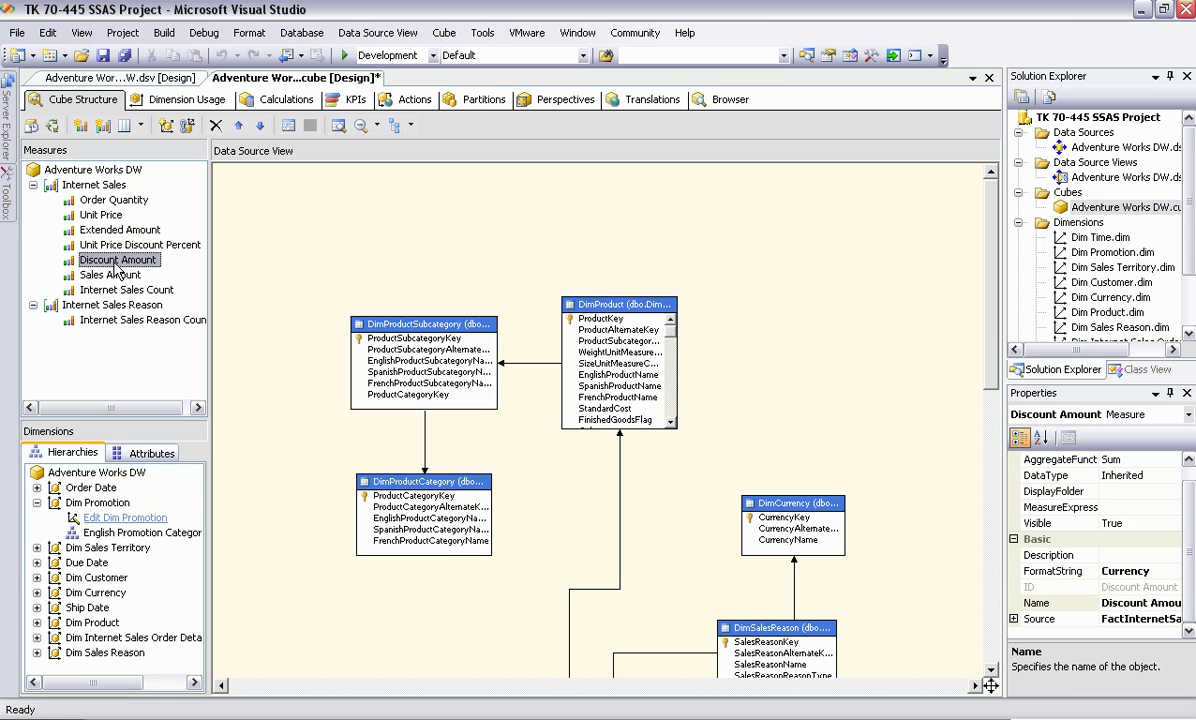
click(110, 200)
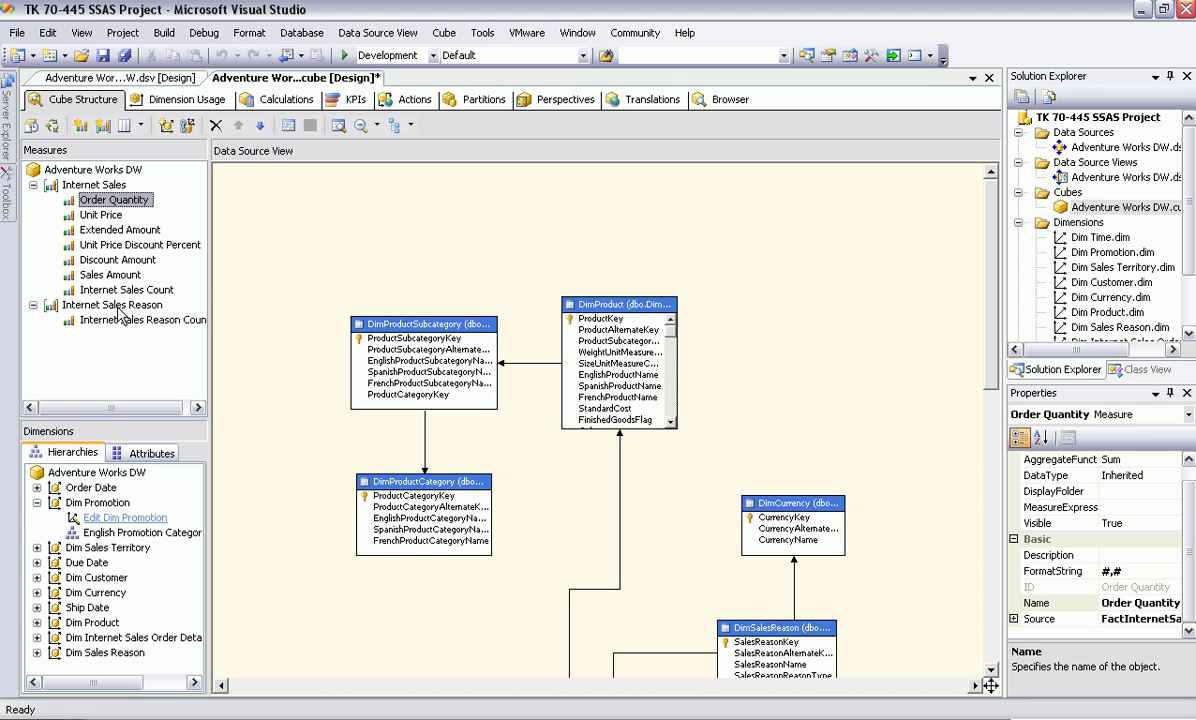
Expand the Dim Sales Territory and Dim Customer dimensions in the cube's hierarchies to view their contents
click(37, 548)
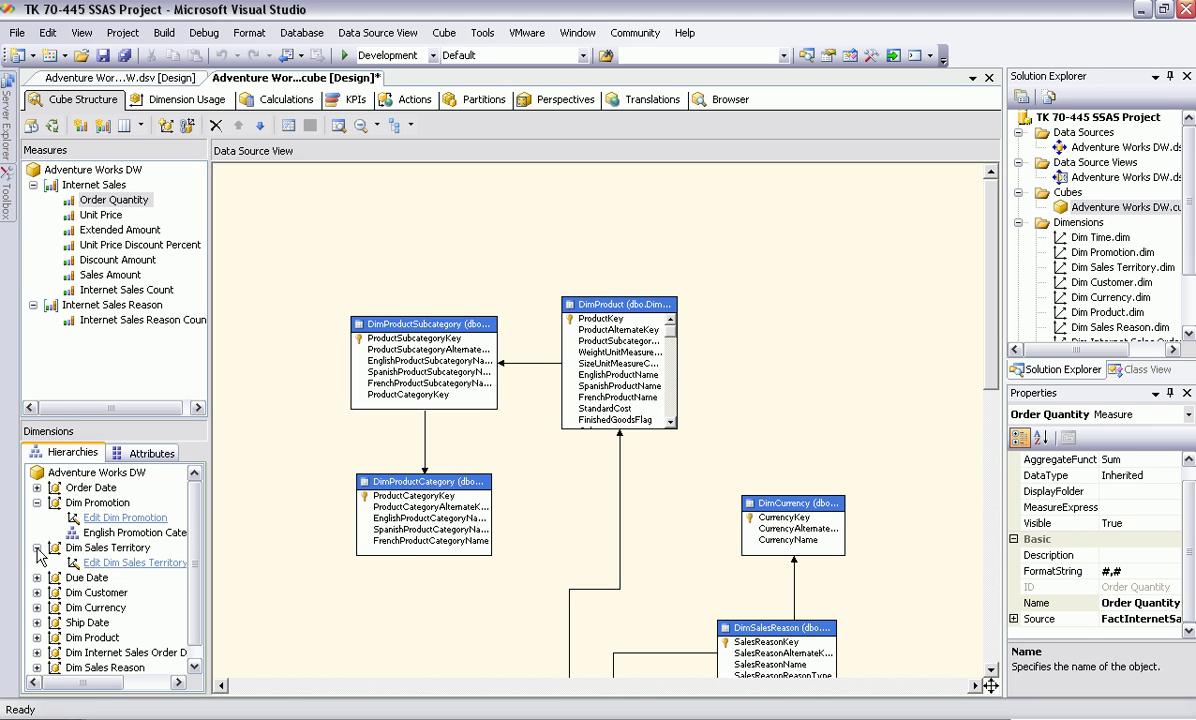
click(37, 592)
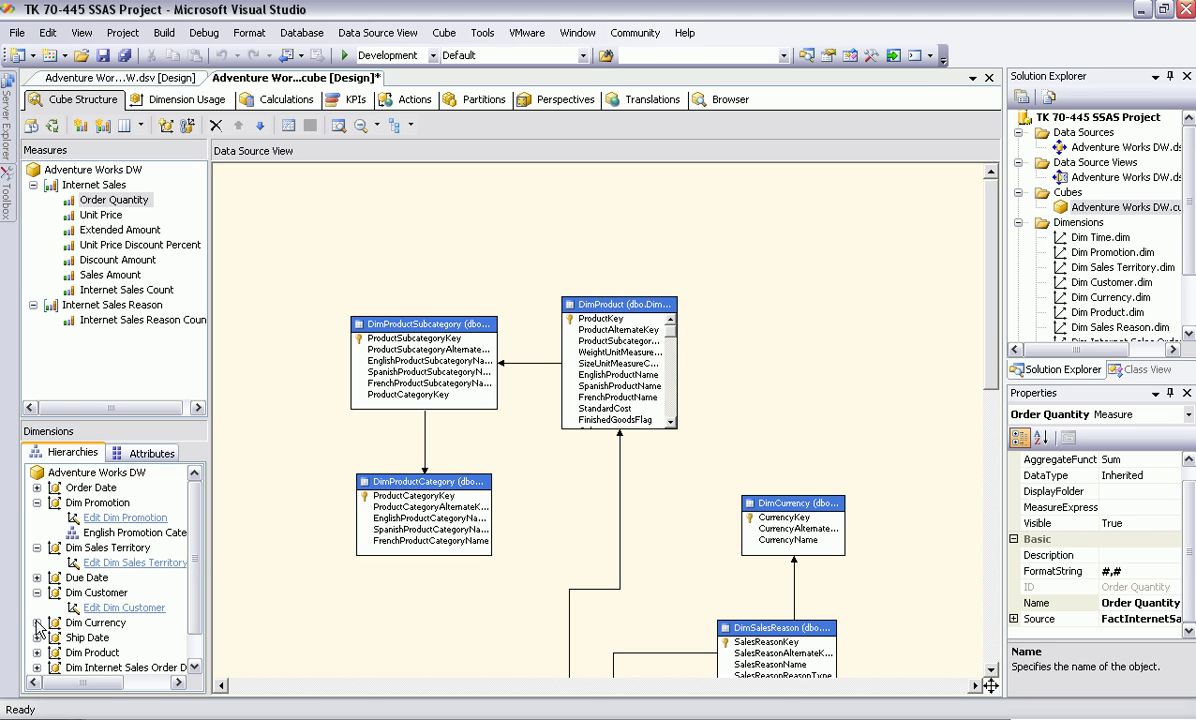
click(322, 223)
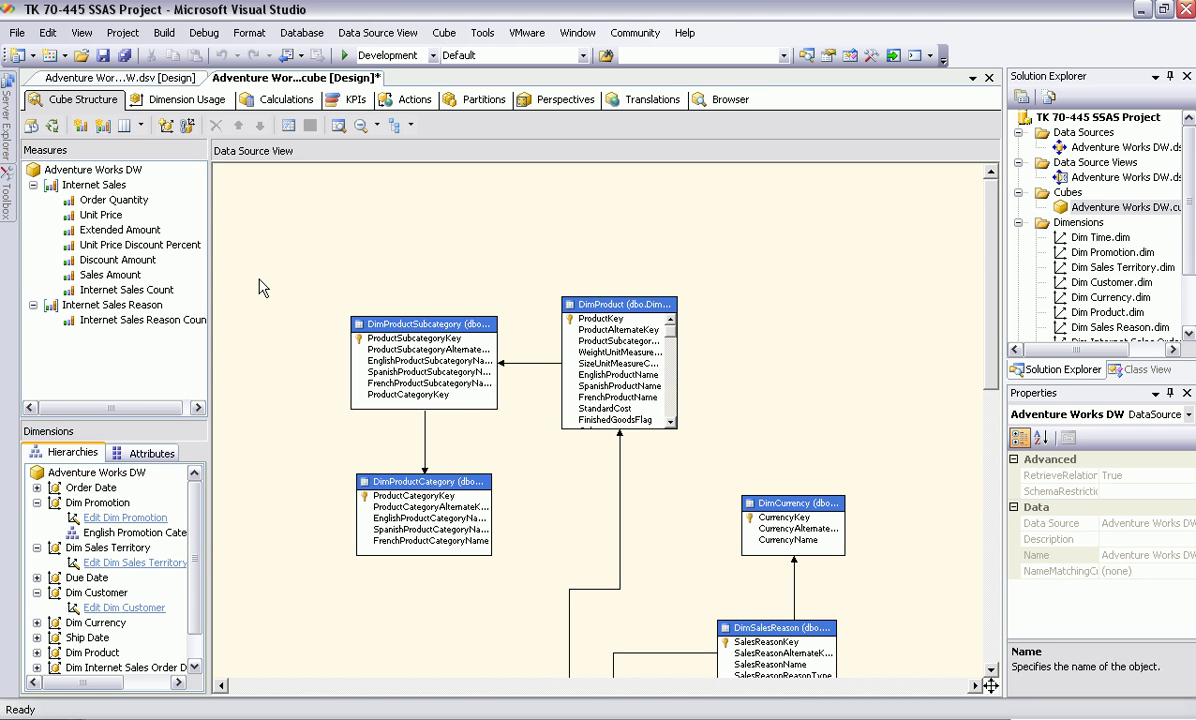
Switch to Excel and open the Data Connection Wizard for a new Analysis Services cube connection
click(1146, 16)
click(790, 319)
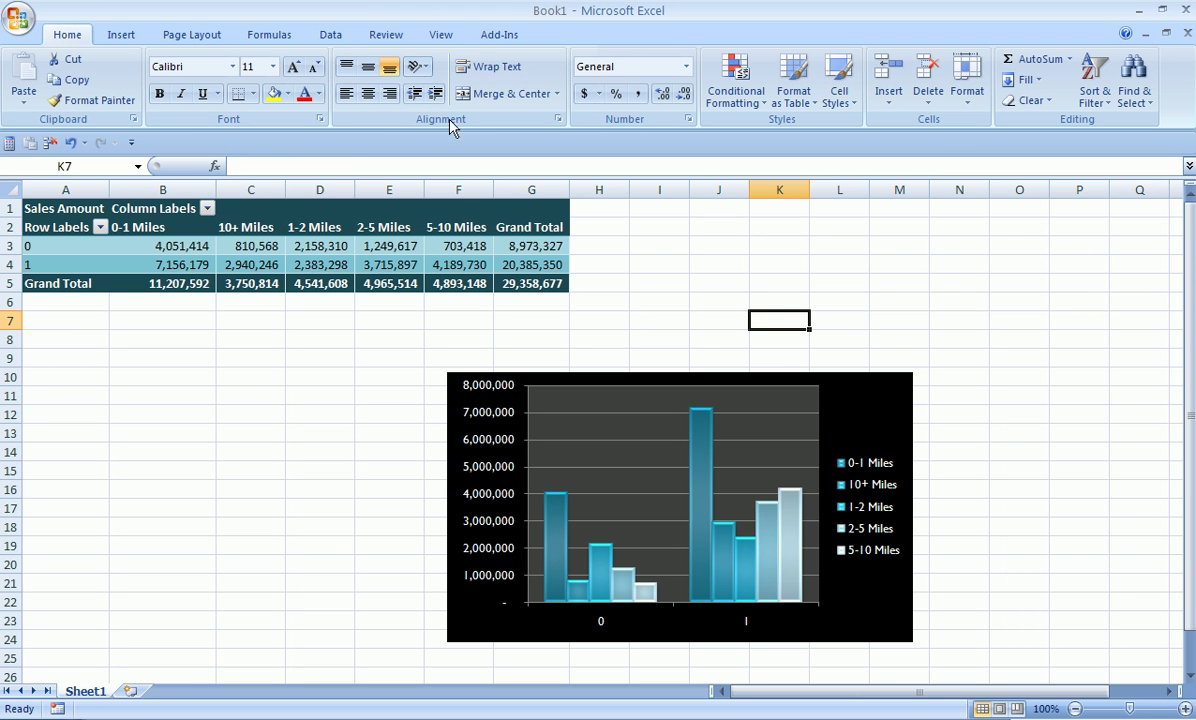
click(332, 35)
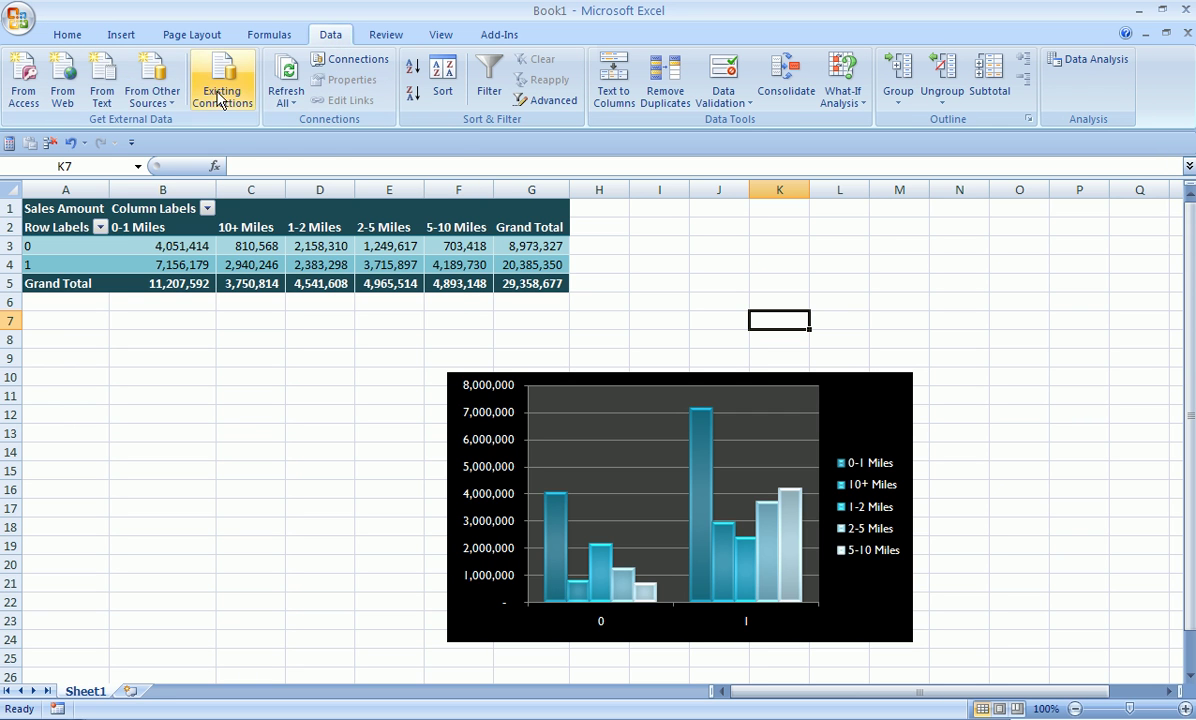
click(176, 105)
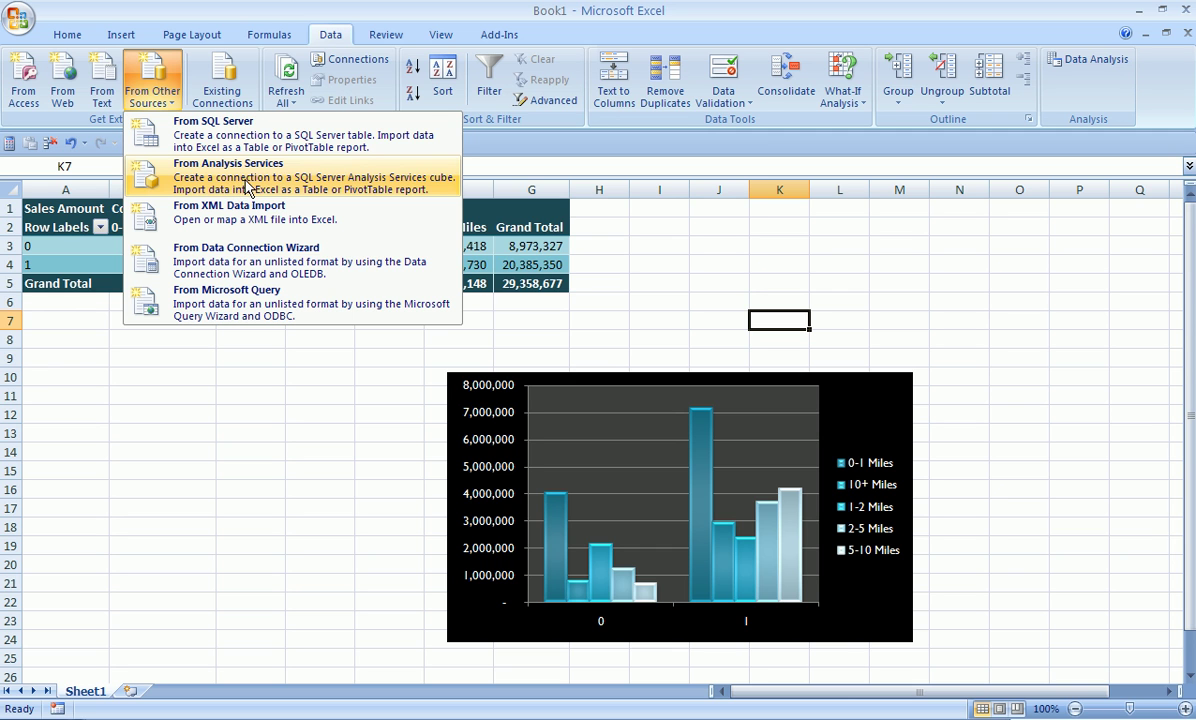
click(258, 168)
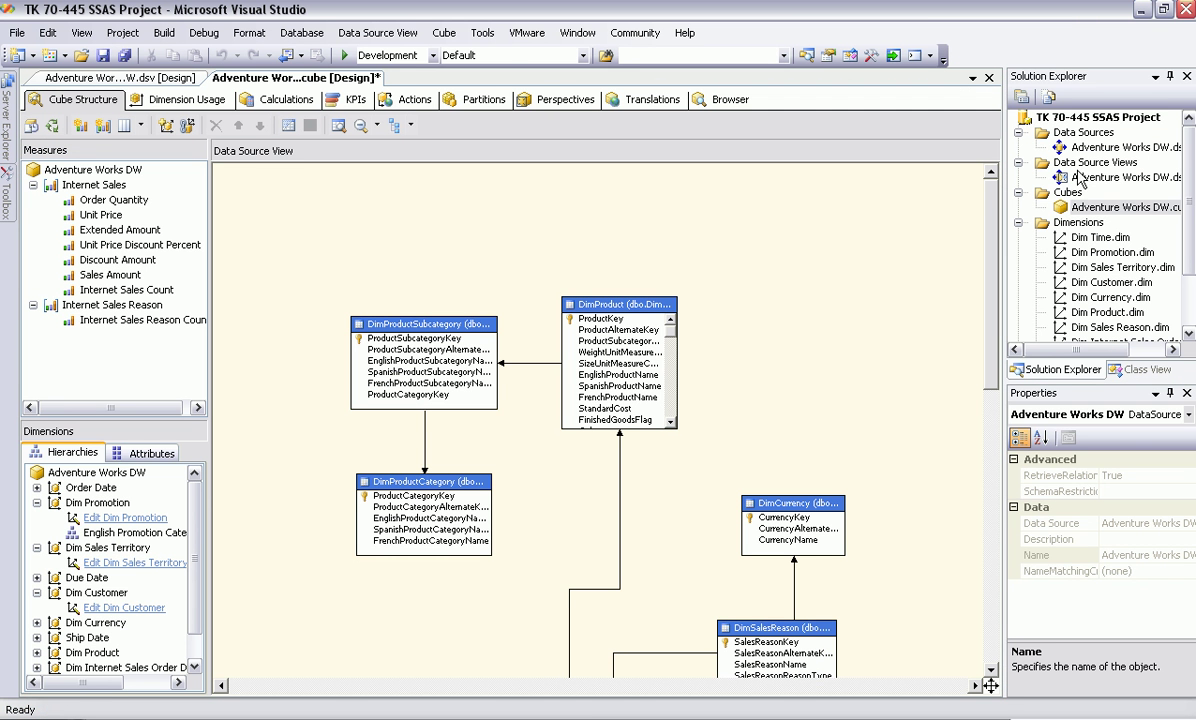
Switch to Visual Studio, compare the Adventure Works DW data source's connection settings with Excel's connection wizard, and cancel both without changes
click(1100, 148)
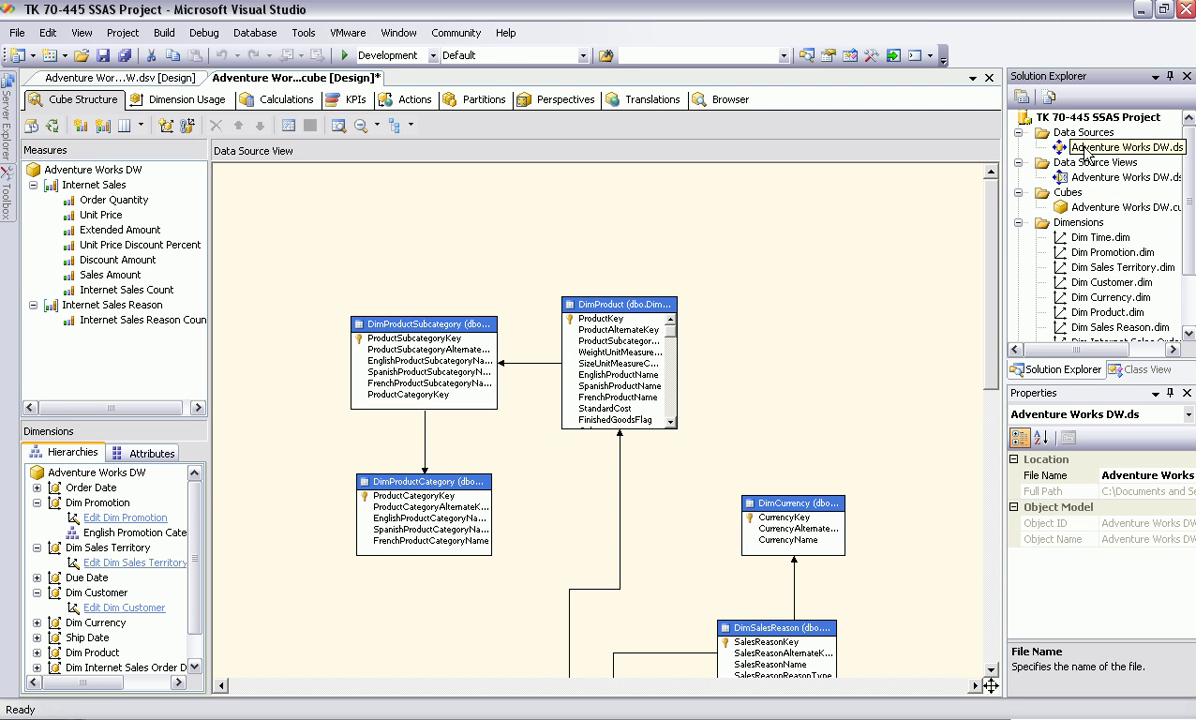
right_click(1090, 150)
click(1093, 162)
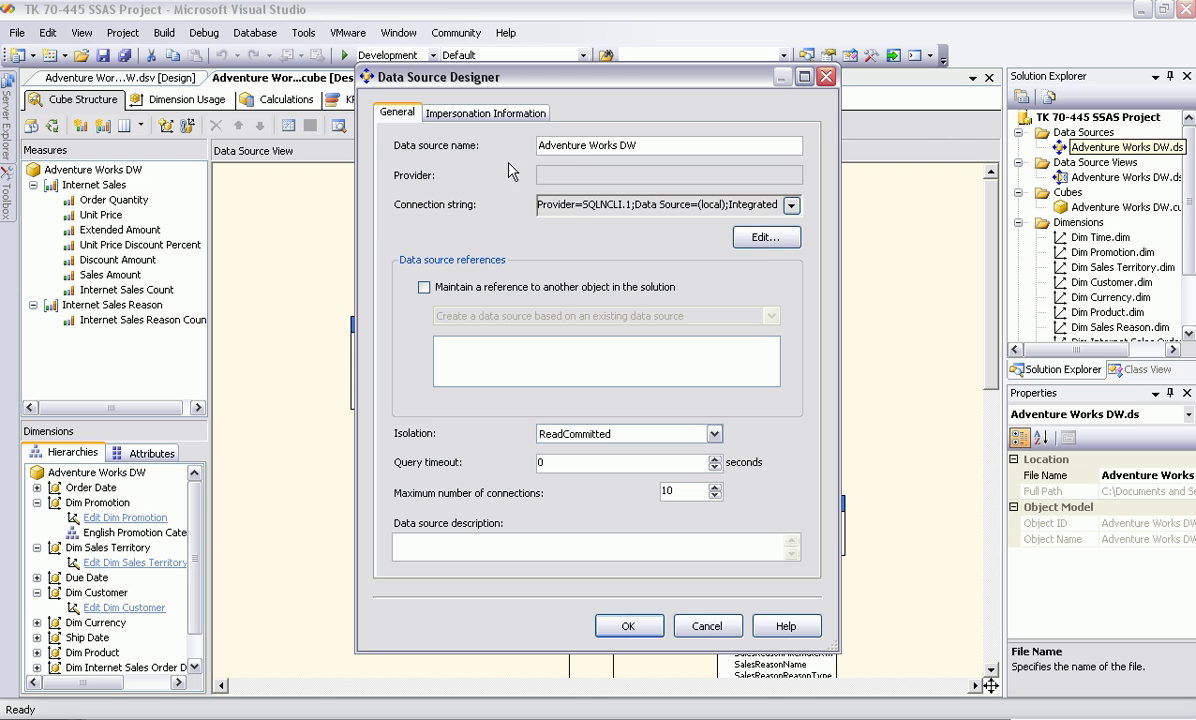
click(765, 237)
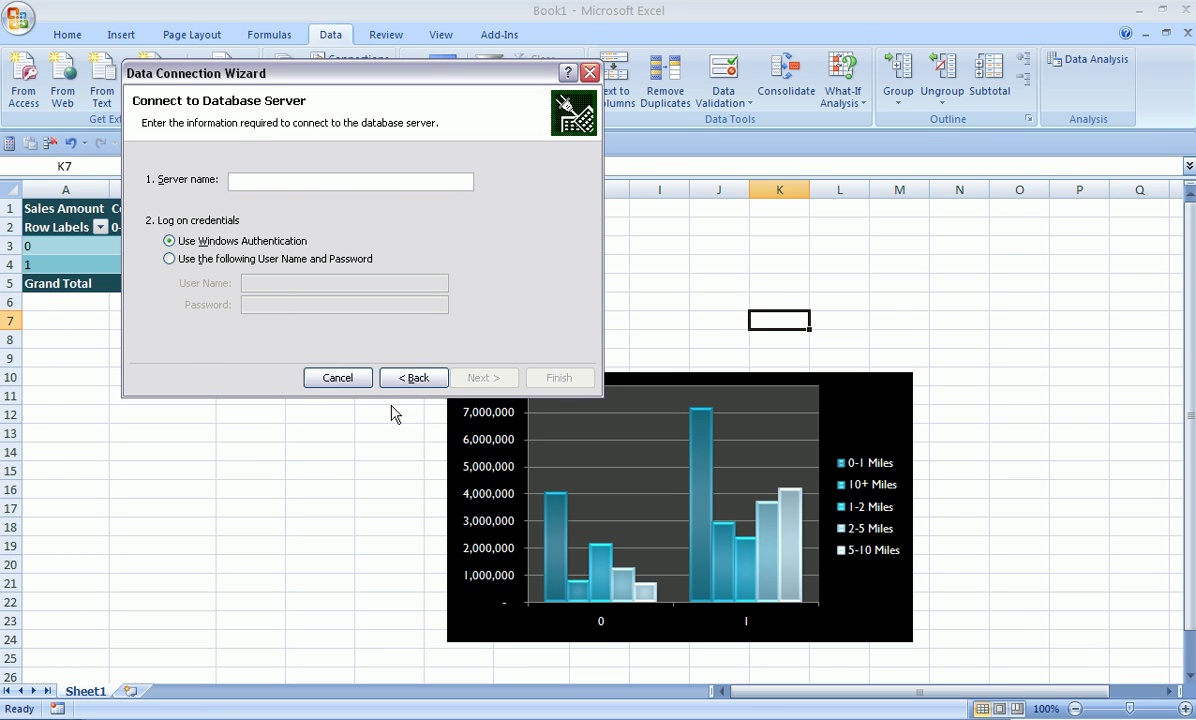
click(339, 378)
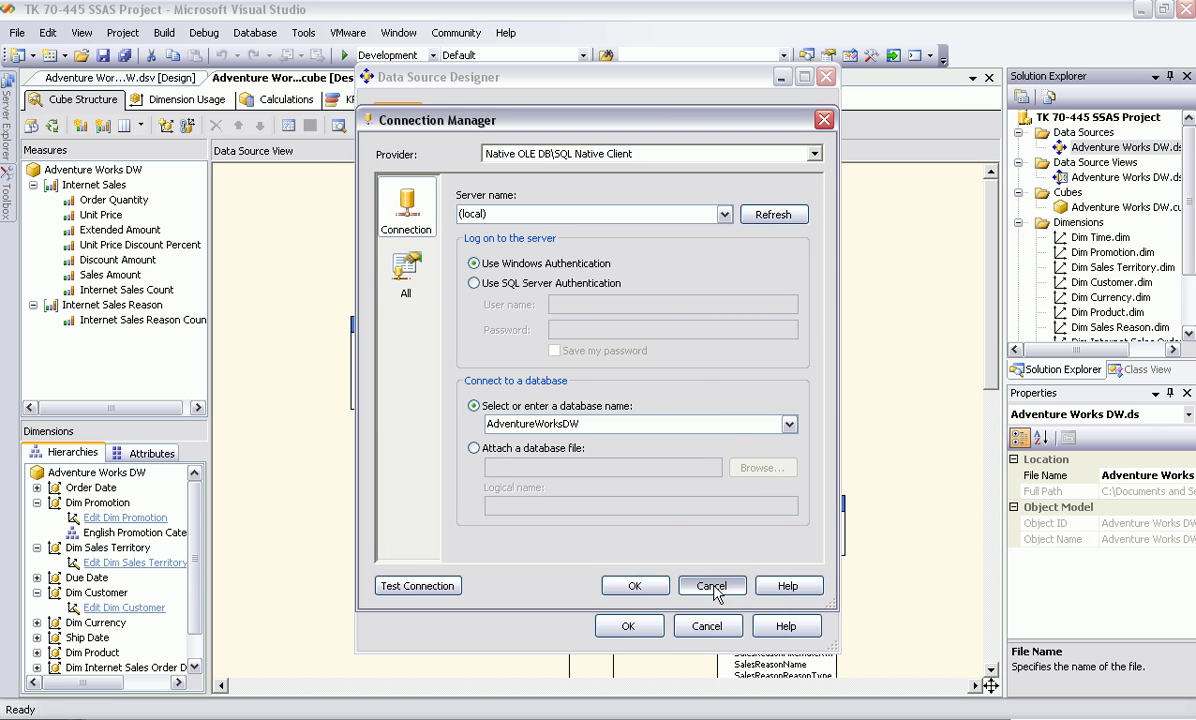
click(709, 584)
click(704, 625)
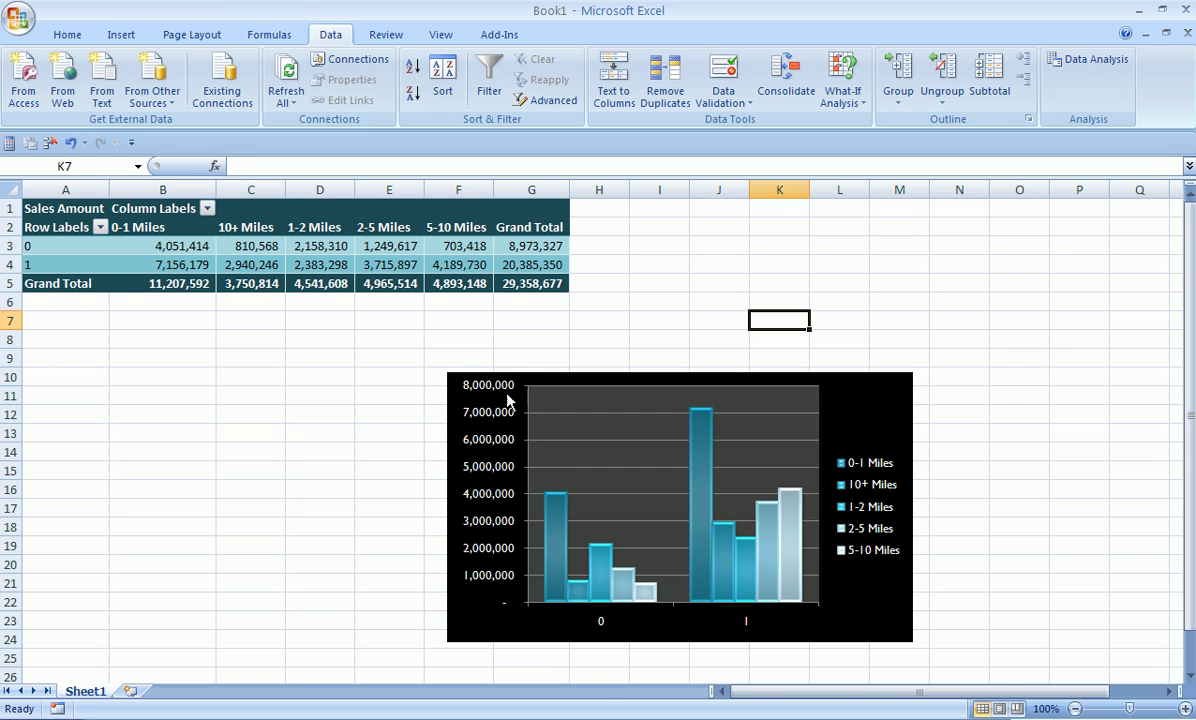
Display the PivotTable and PivotChart fields in Excel and remove House Owner Flag from the chart's axis fields
click(480, 376)
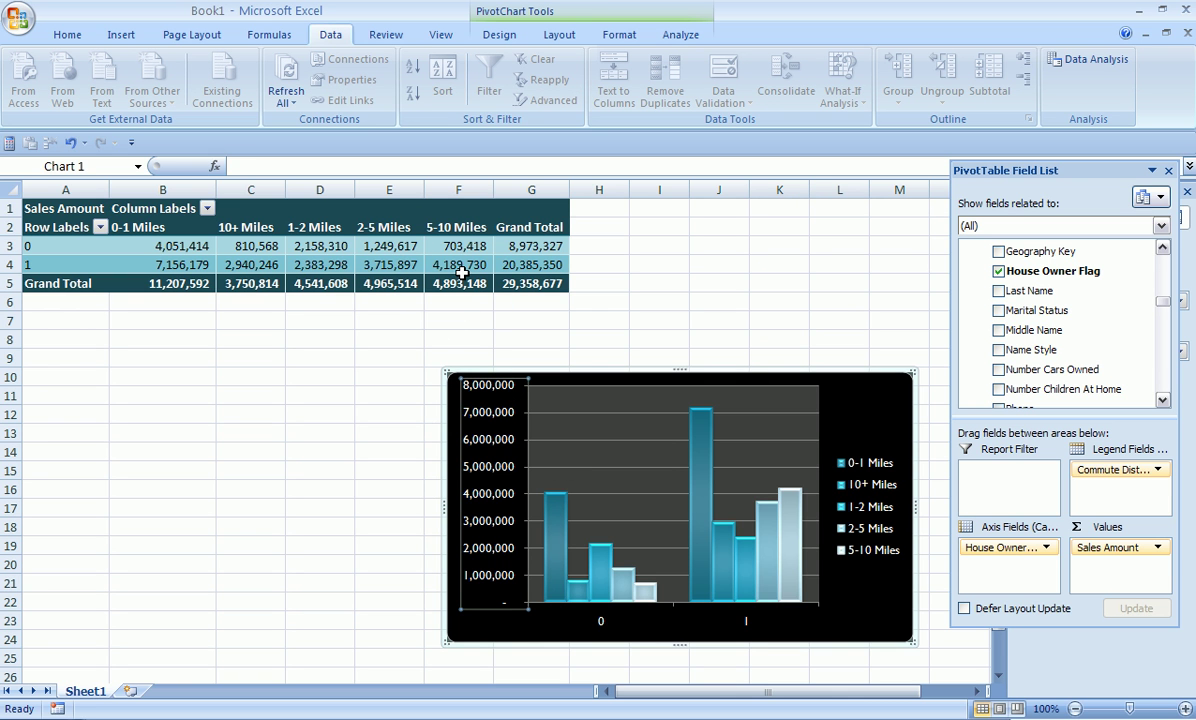
mouse_move(463, 273)
click(372, 264)
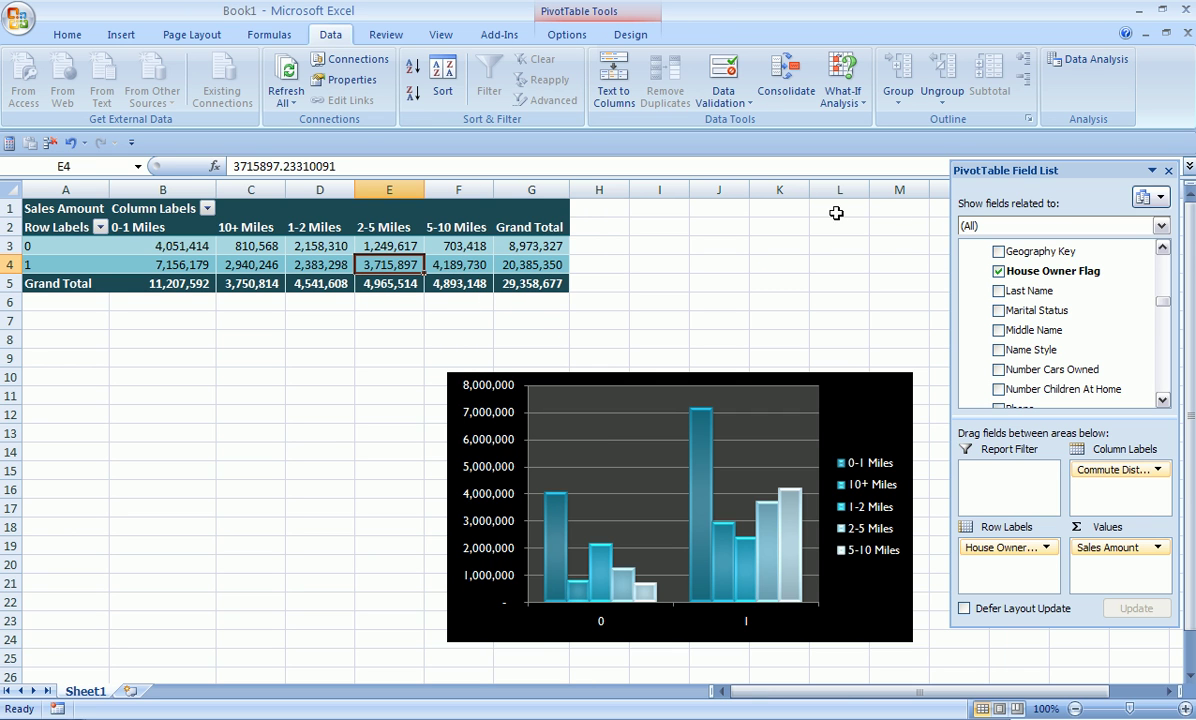
click(783, 479)
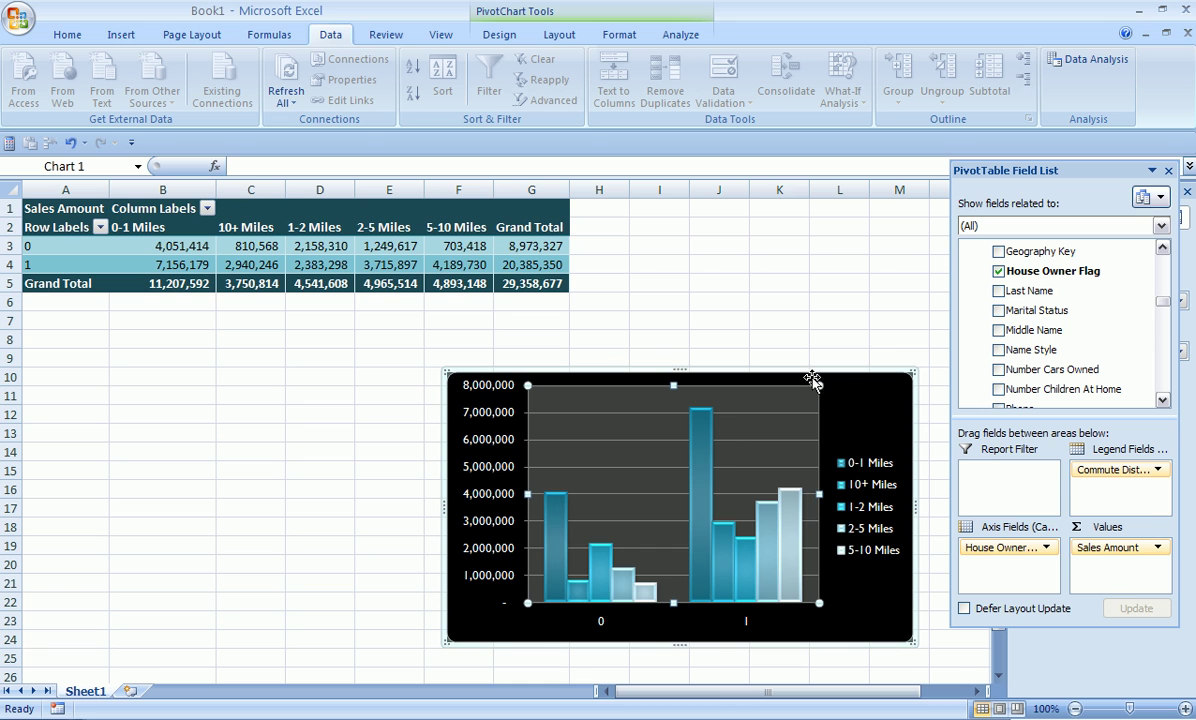
drag(982, 545, 1043, 348)
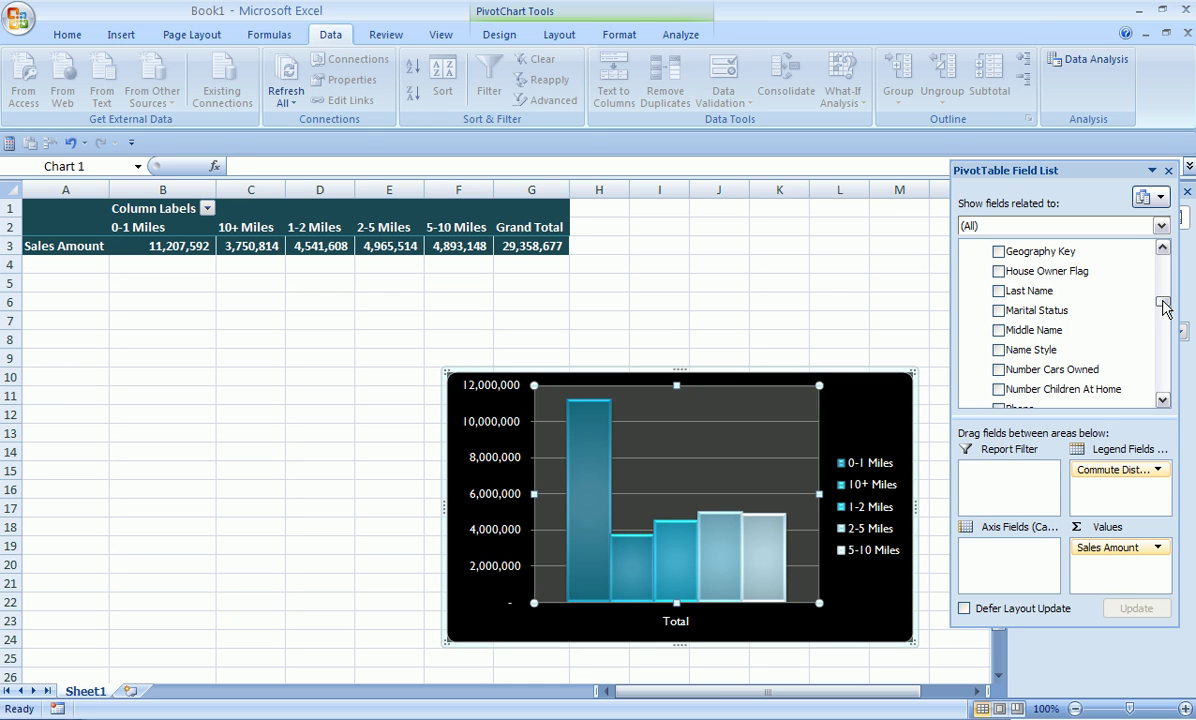
Add House Owner Flag and Marital Status to the chart's axis fields and remove Commute Distance from its legend fields
drag(1075, 273, 1034, 580)
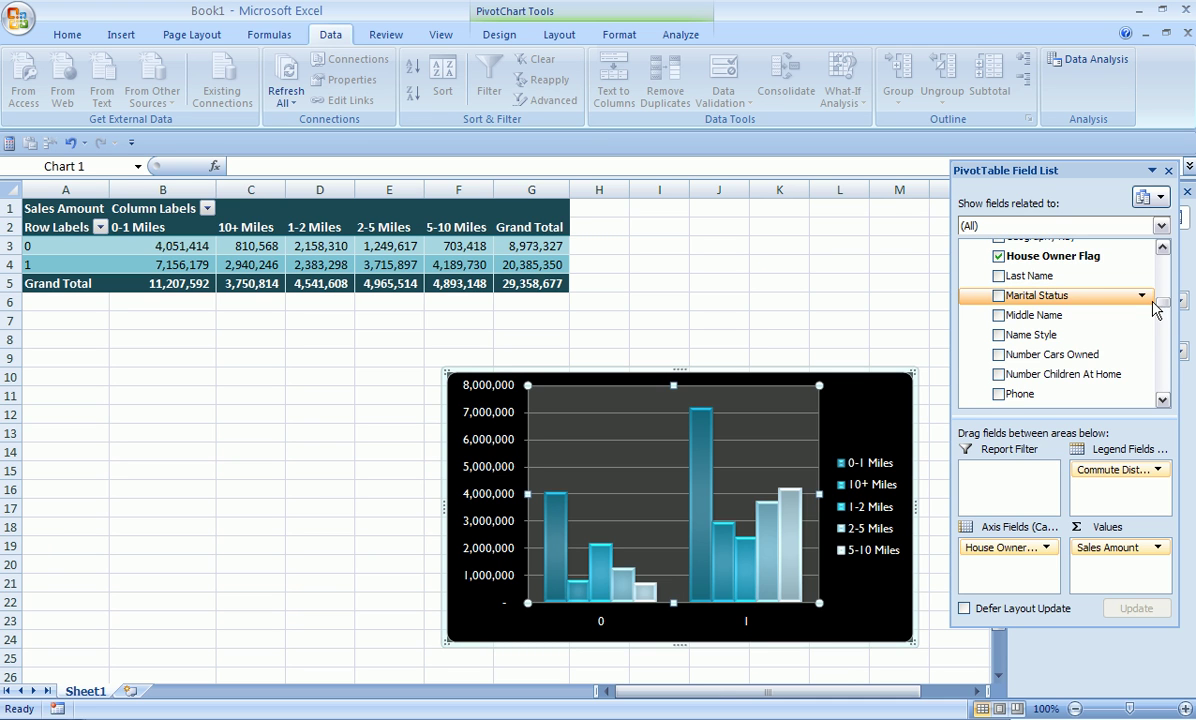
drag(1035, 295, 1025, 585)
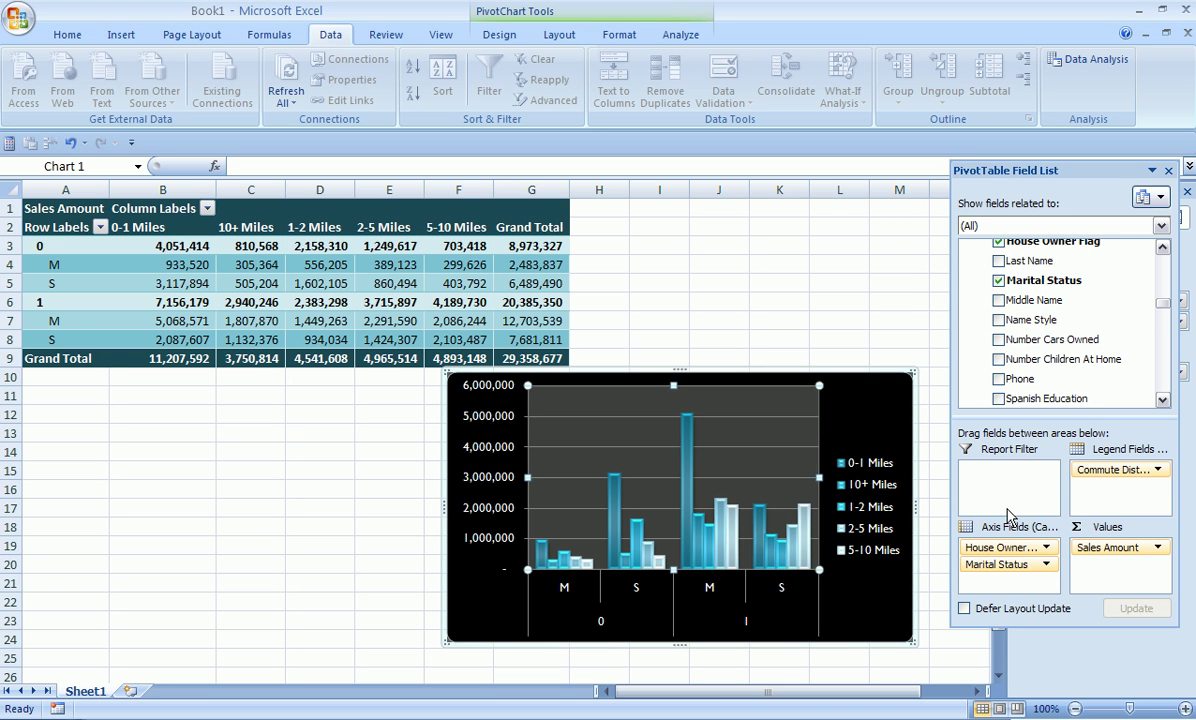
drag(1110, 469, 1075, 365)
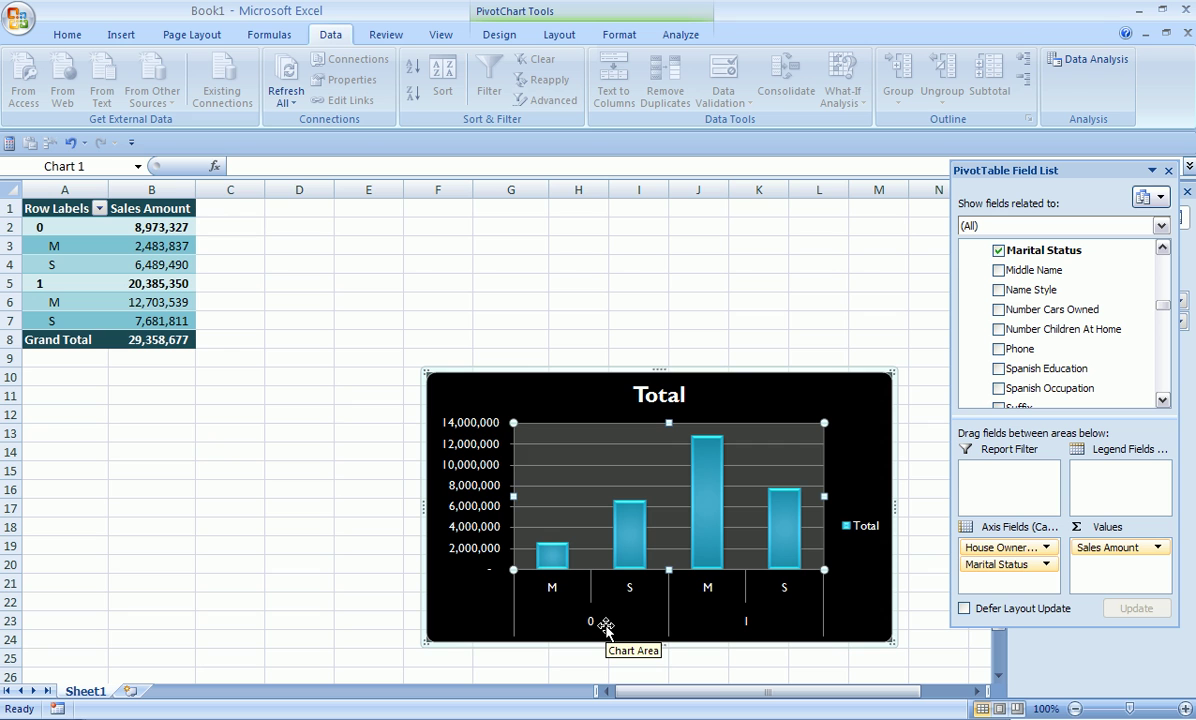
Check the sales bars by marital status and home ownership, and add Number Cars Owned to the chart's legend fields
mouse_move(550, 561)
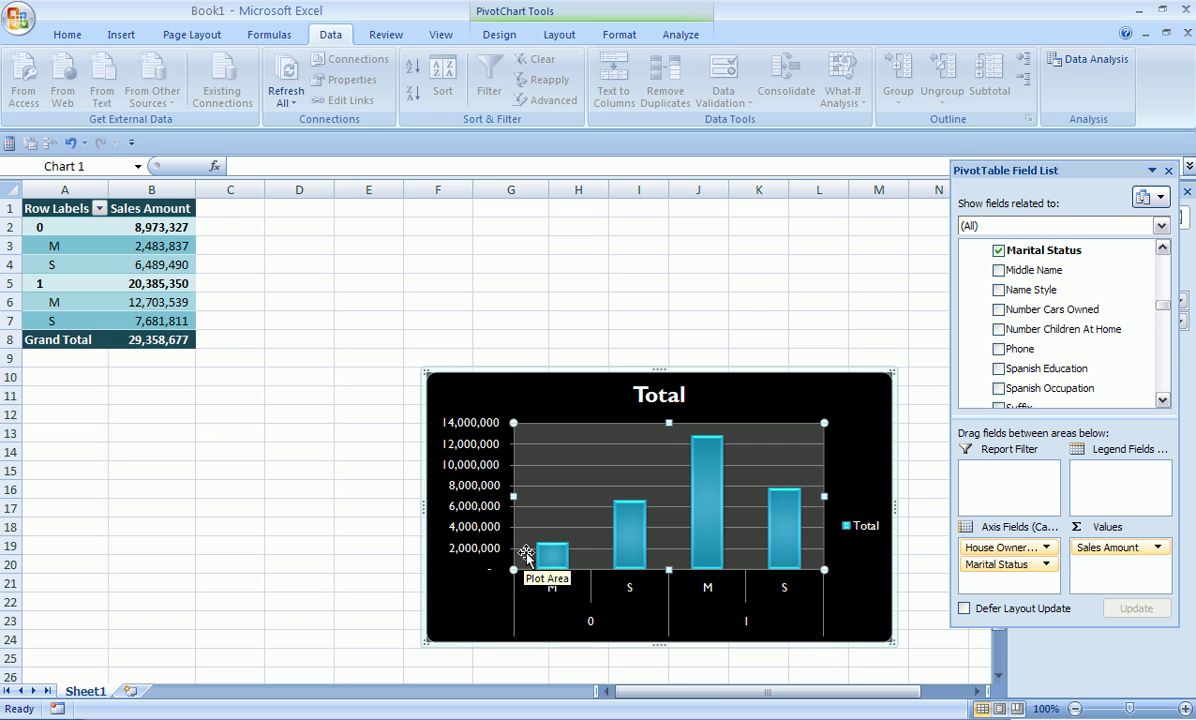
click(633, 567)
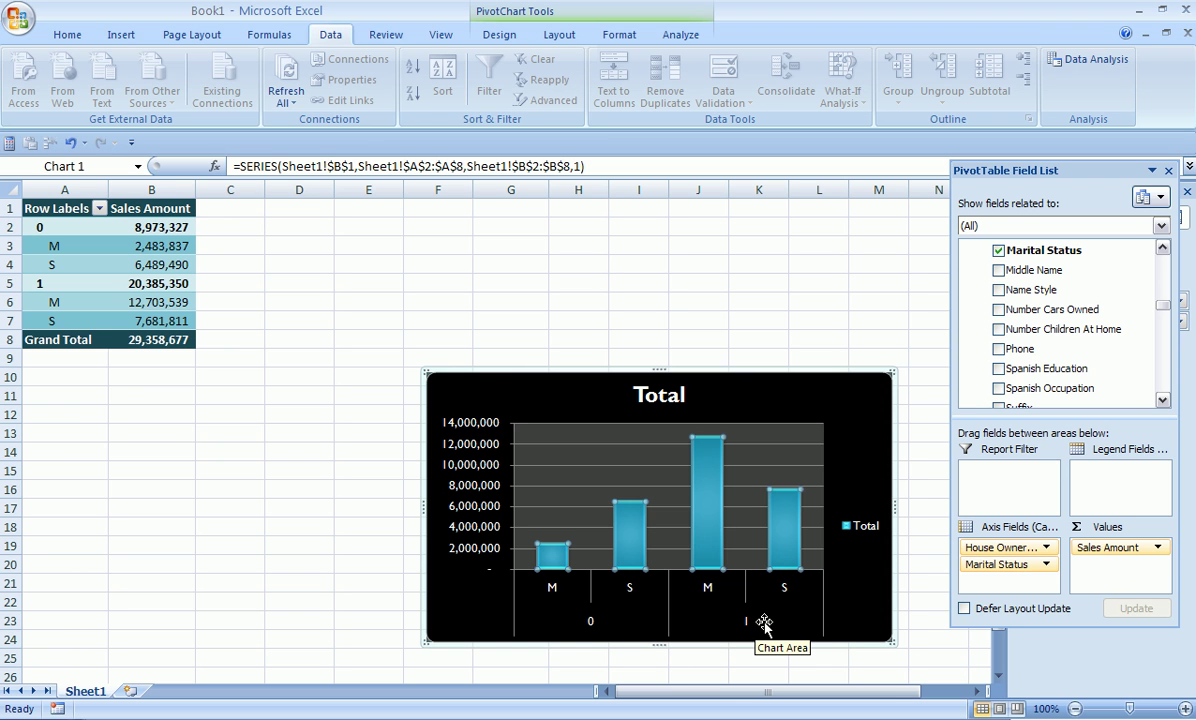
mouse_move(703, 540)
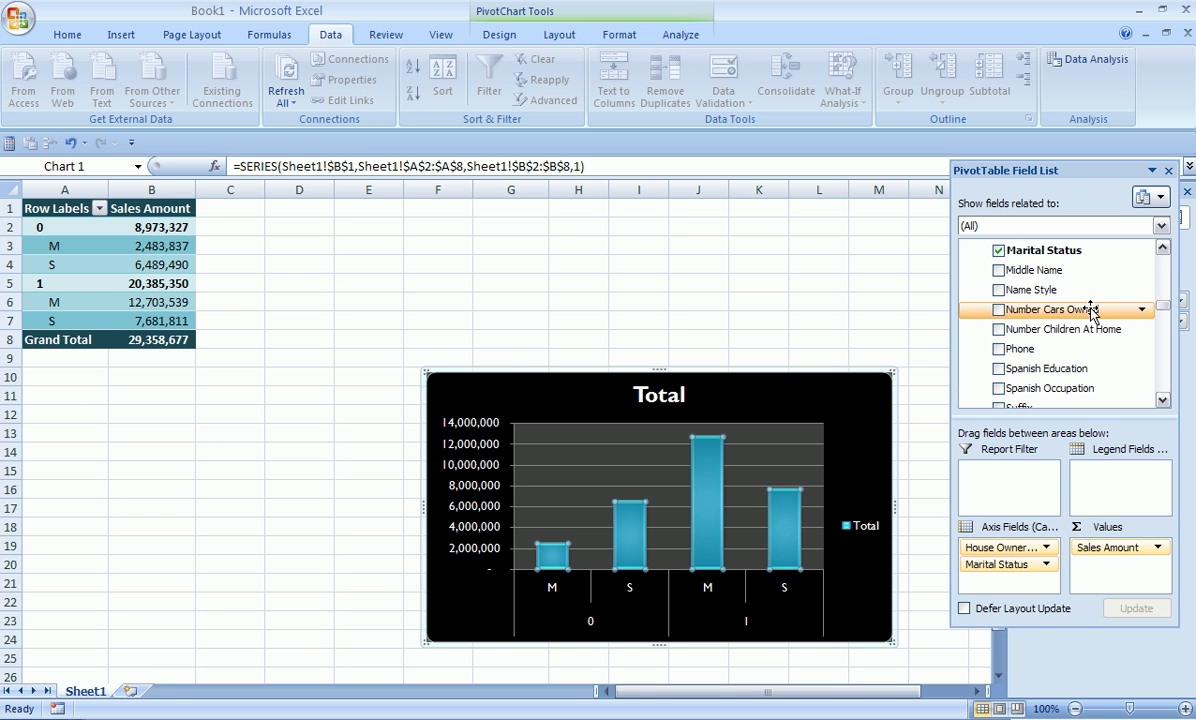
drag(1092, 311, 1085, 475)
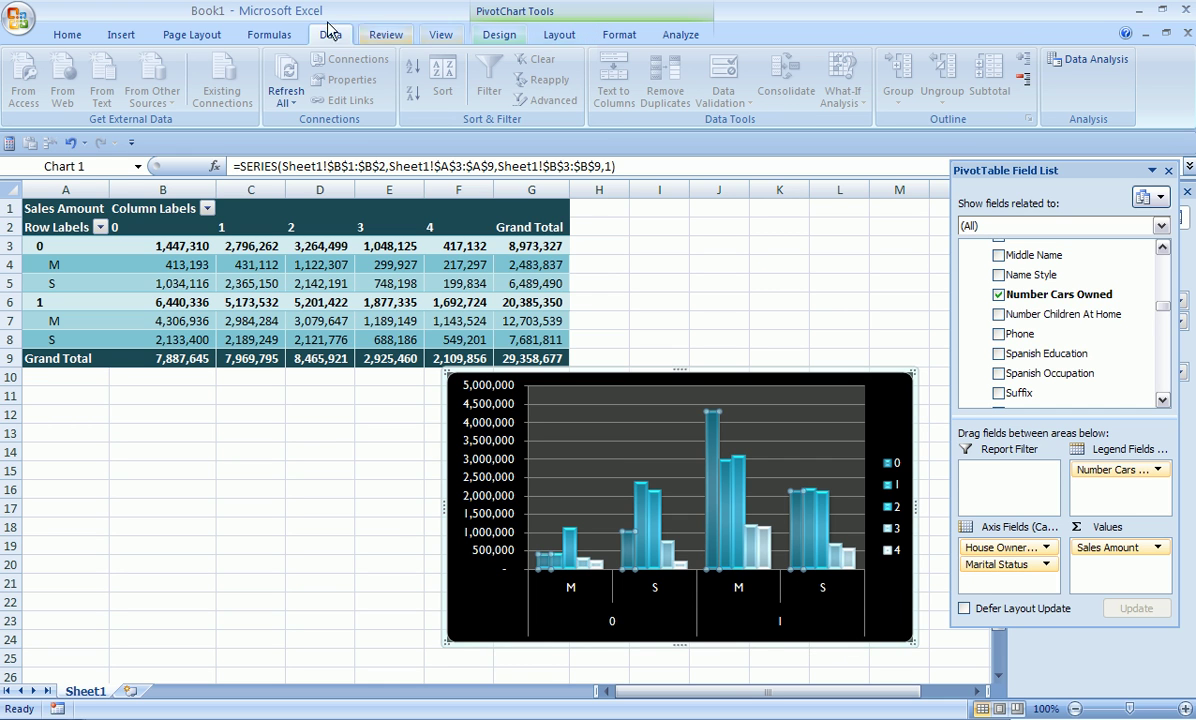
Preview the built-in workbook themes and keep the Solstice theme
click(199, 35)
click(23, 78)
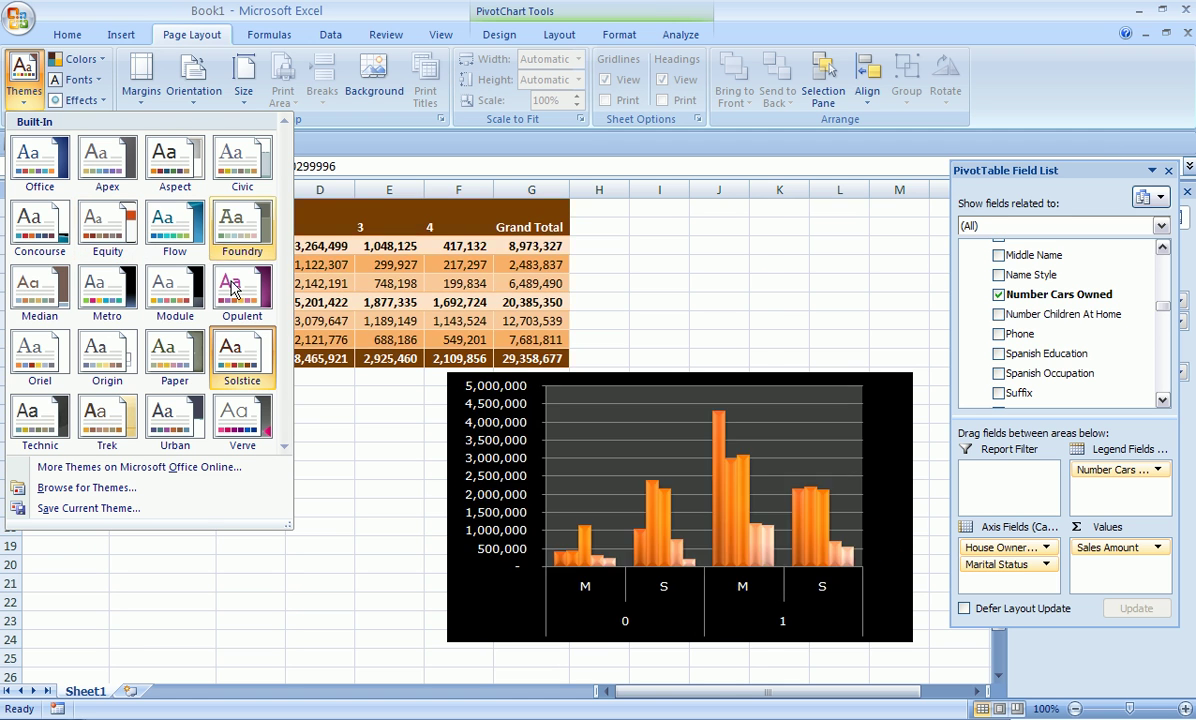
click(235, 345)
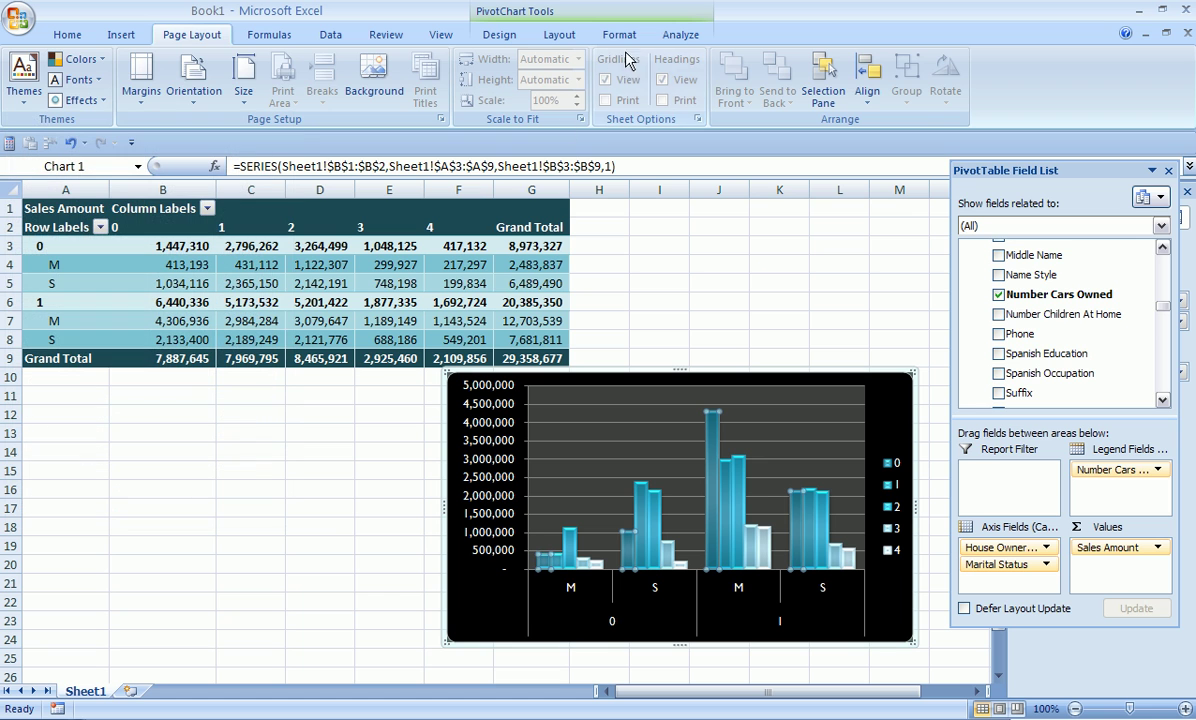
Apply the black-background chart style with dark blue bars to the PivotChart
click(499, 35)
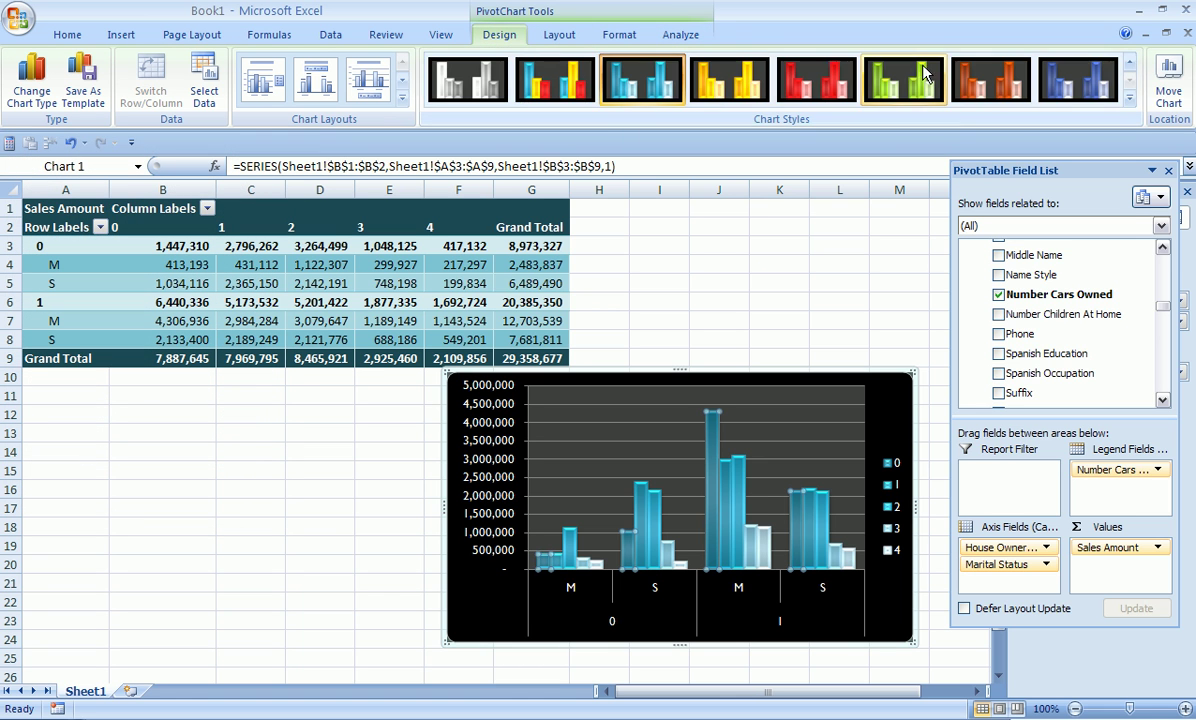
click(1129, 99)
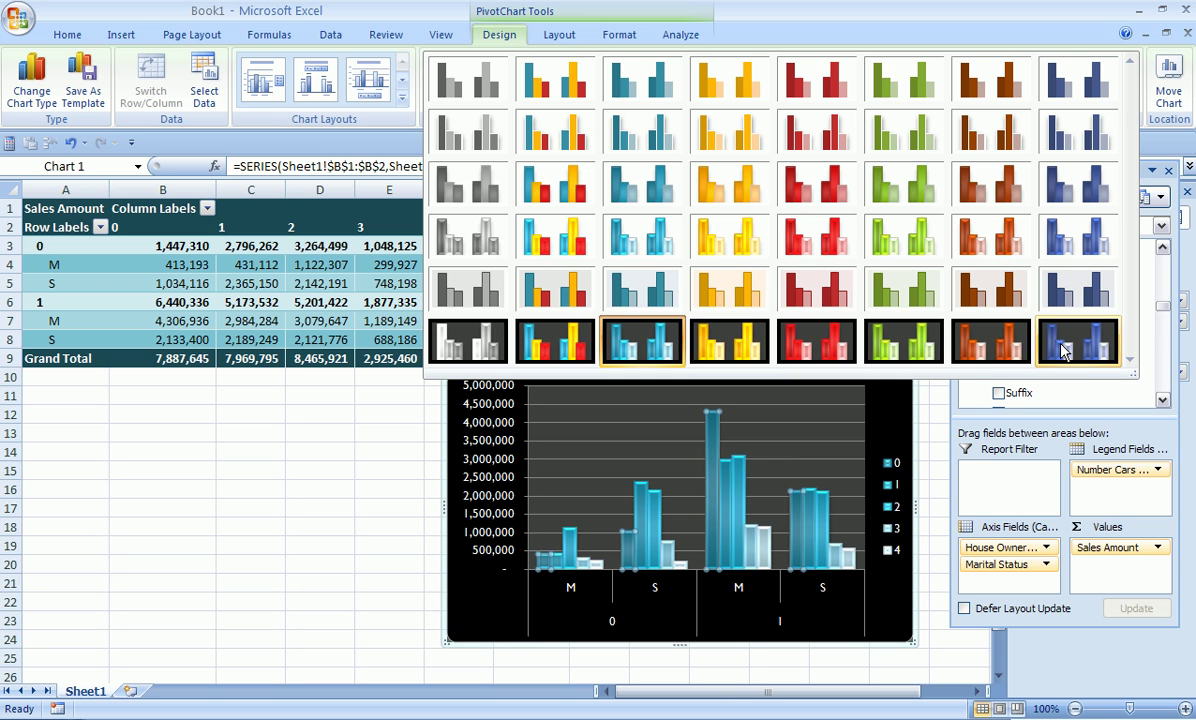
click(1063, 349)
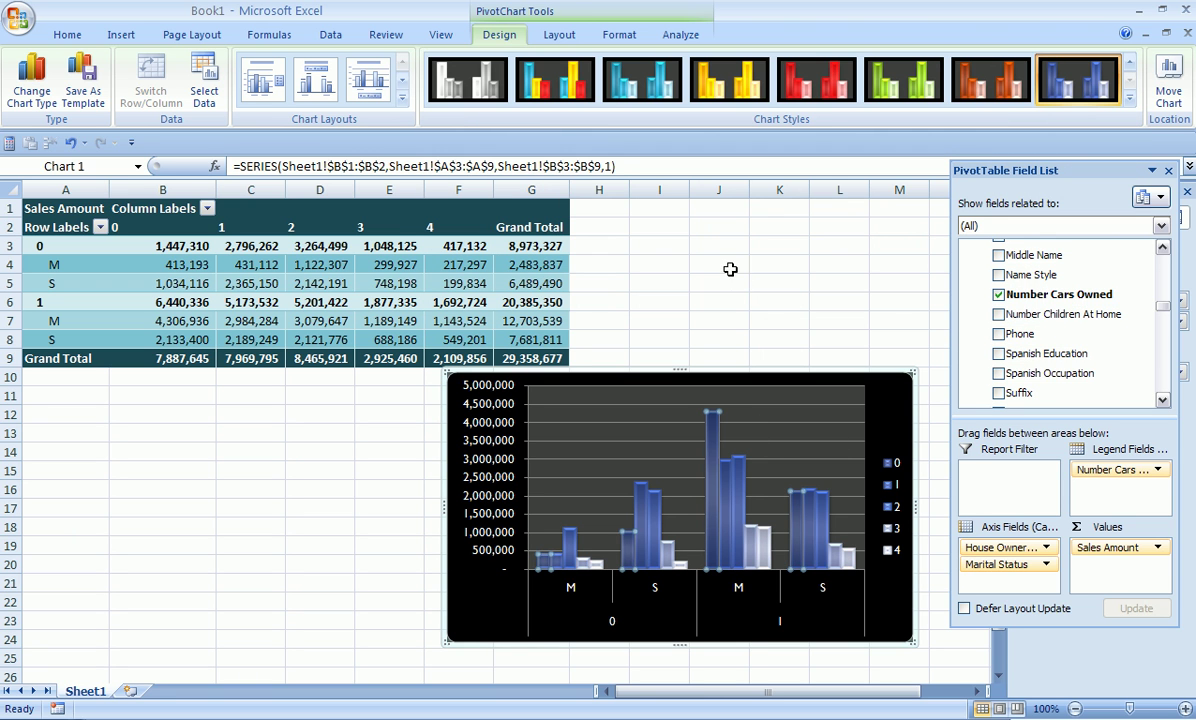
Swap Marital Status and Number Cars Owned between the PivotTable's row and column labels, and remove House Owner Flag from the rows
click(521, 281)
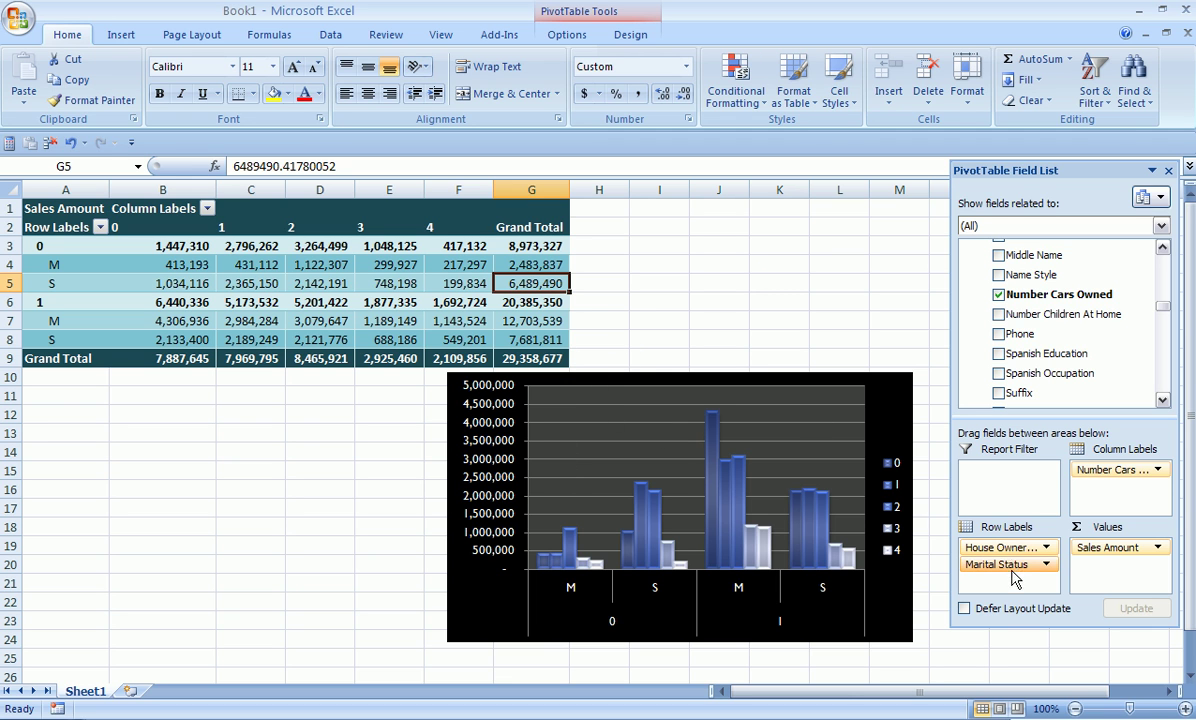
mouse_move(1012, 570)
mouse_down()
mouse_move(1085, 440)
mouse_move(1098, 484)
mouse_move(1000, 583)
mouse_up()
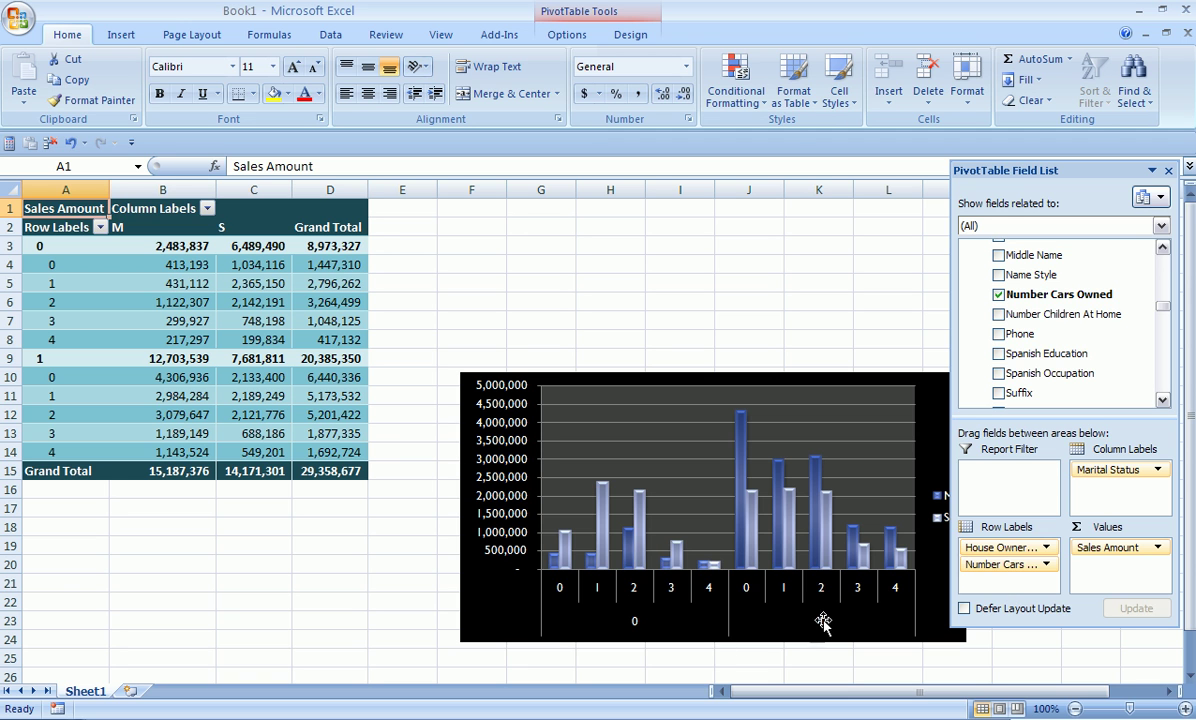
drag(1007, 550, 1004, 387)
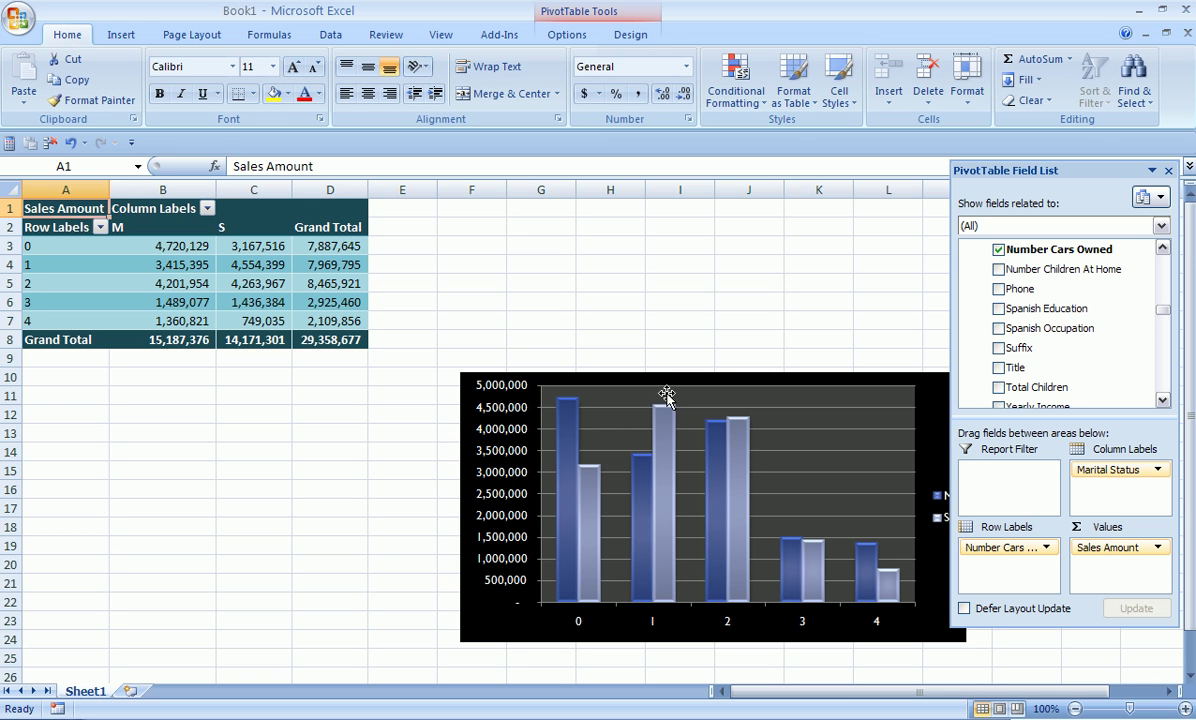
Move the chart slightly away from the field list and examine the M and S bars for each number of cars owned
drag(667, 373, 630, 375)
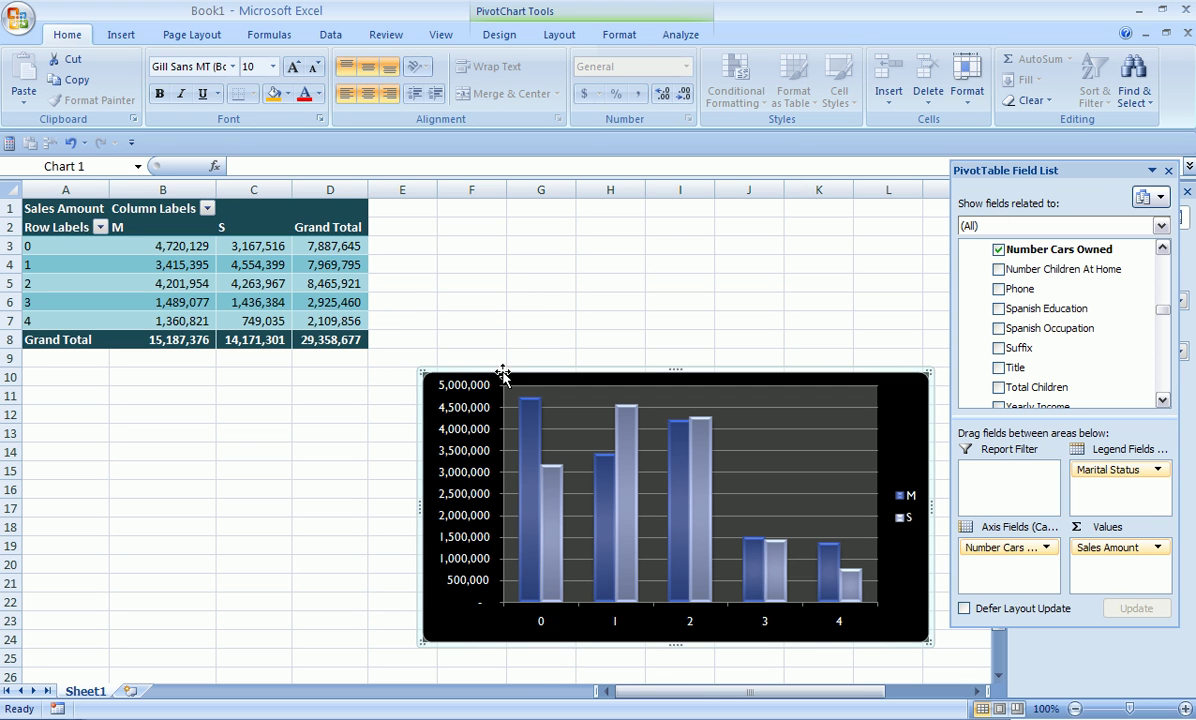
mouse_move(549, 566)
mouse_move(523, 407)
click(549, 488)
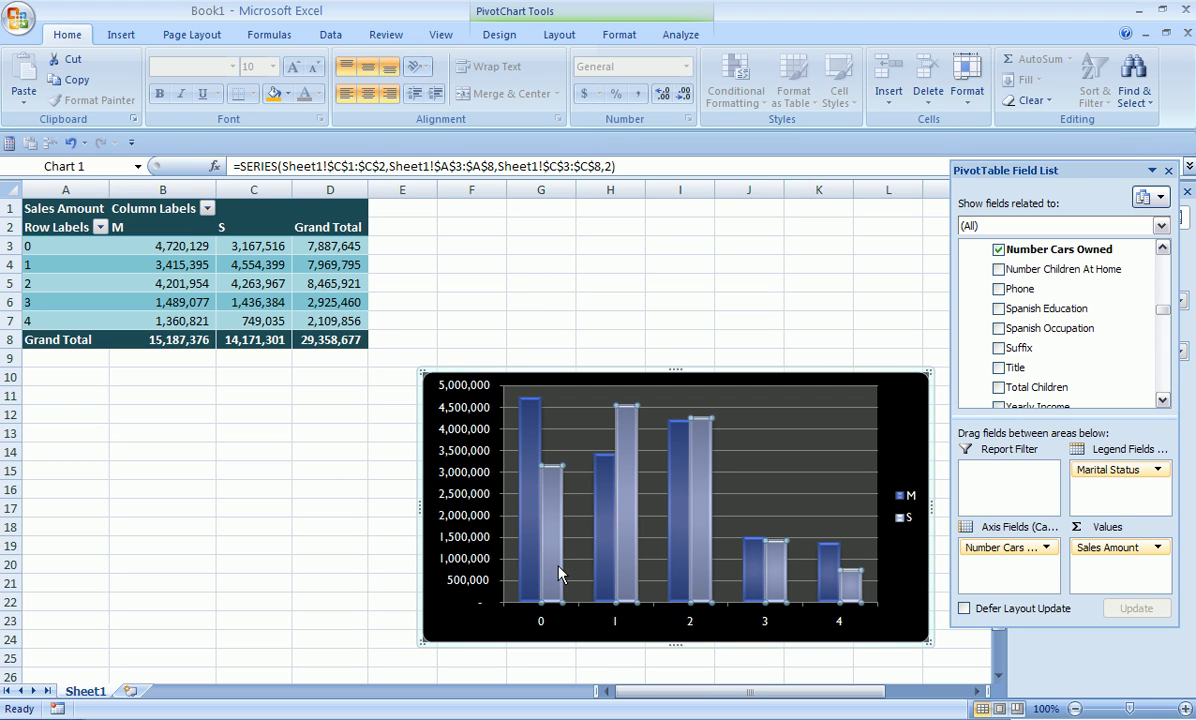
click(557, 486)
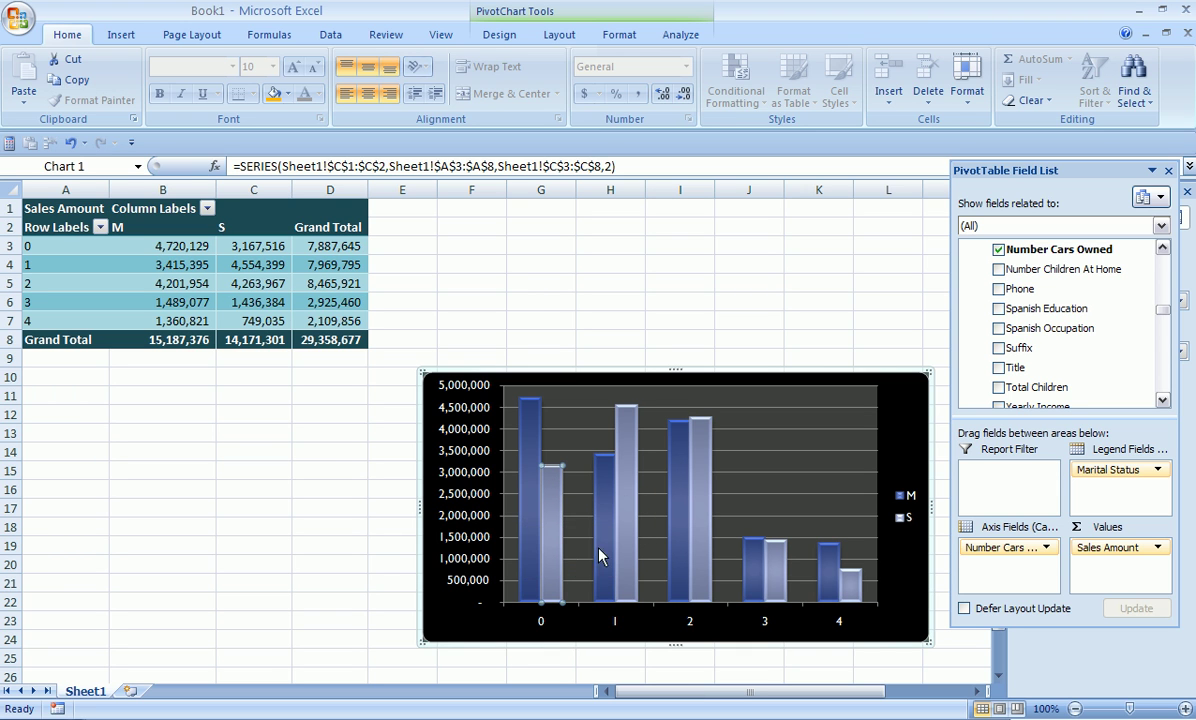
mouse_move(542, 534)
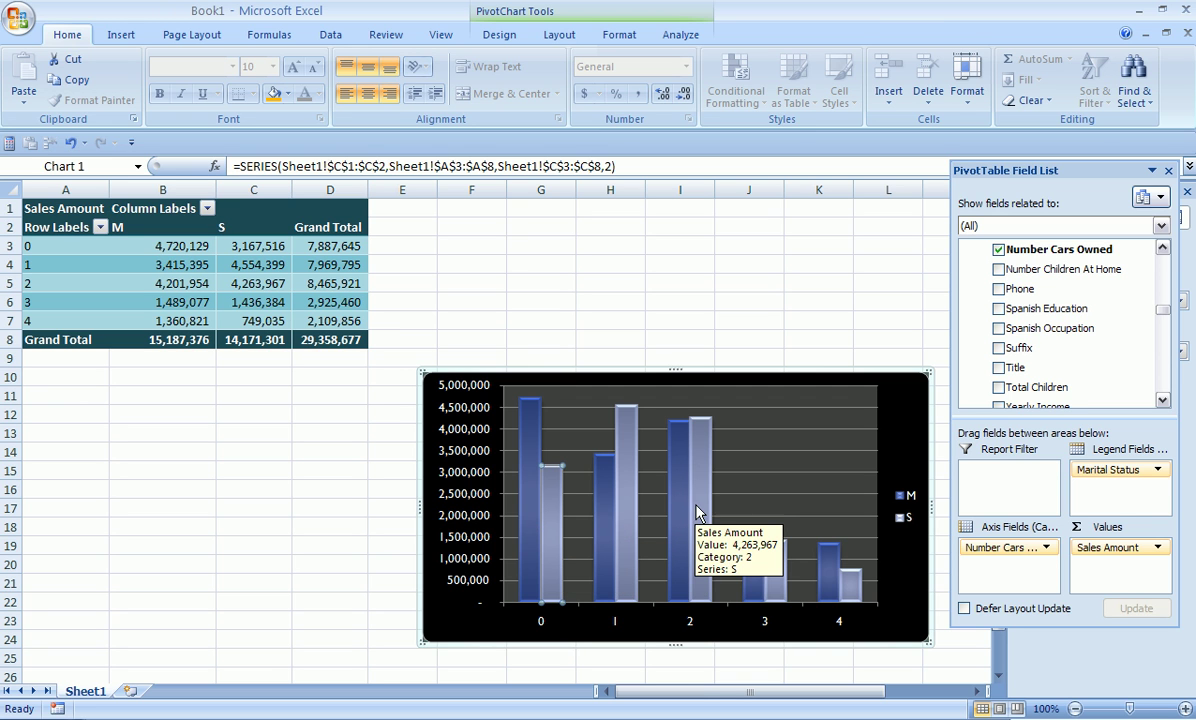
mouse_move(666, 513)
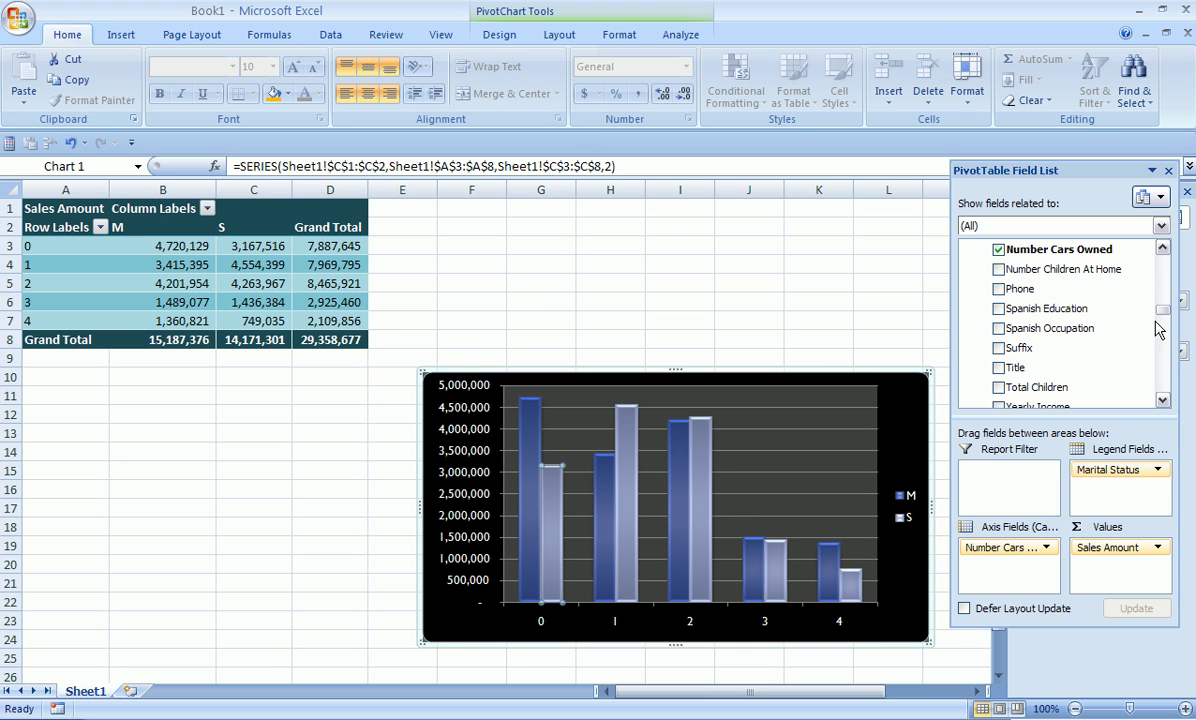
Replace Marital Status with Total Children in the chart's legend fields
drag(1110, 470, 1032, 370)
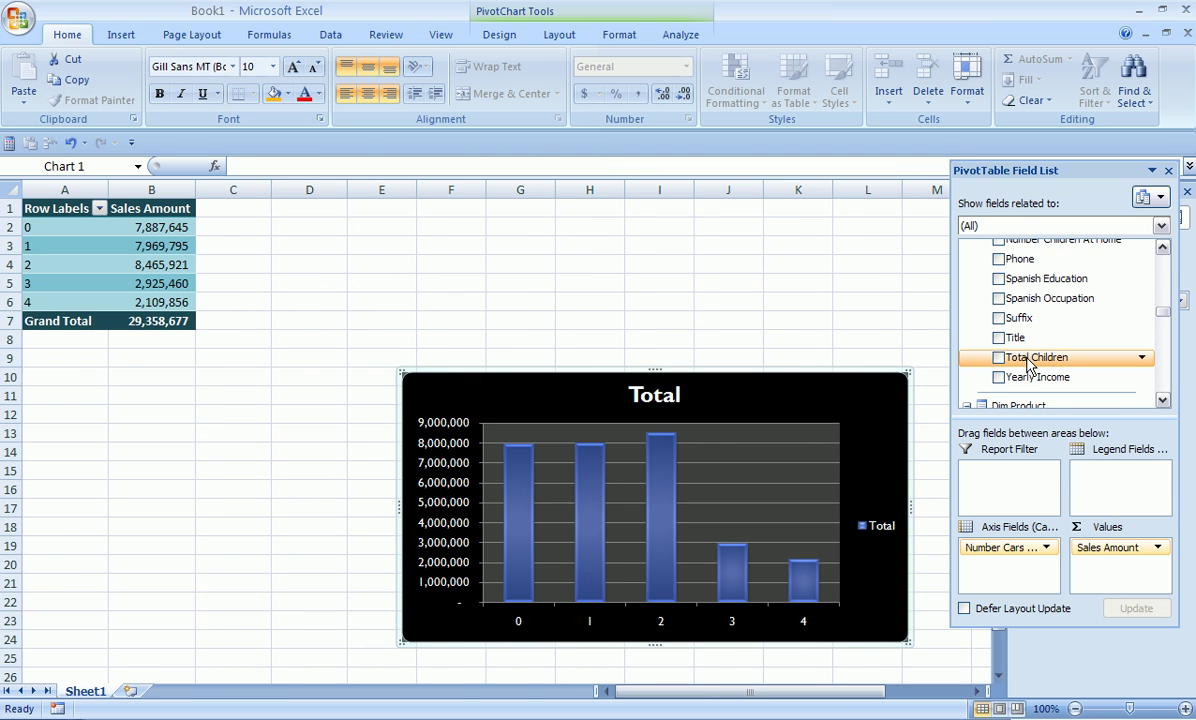
drag(1035, 377, 1078, 374)
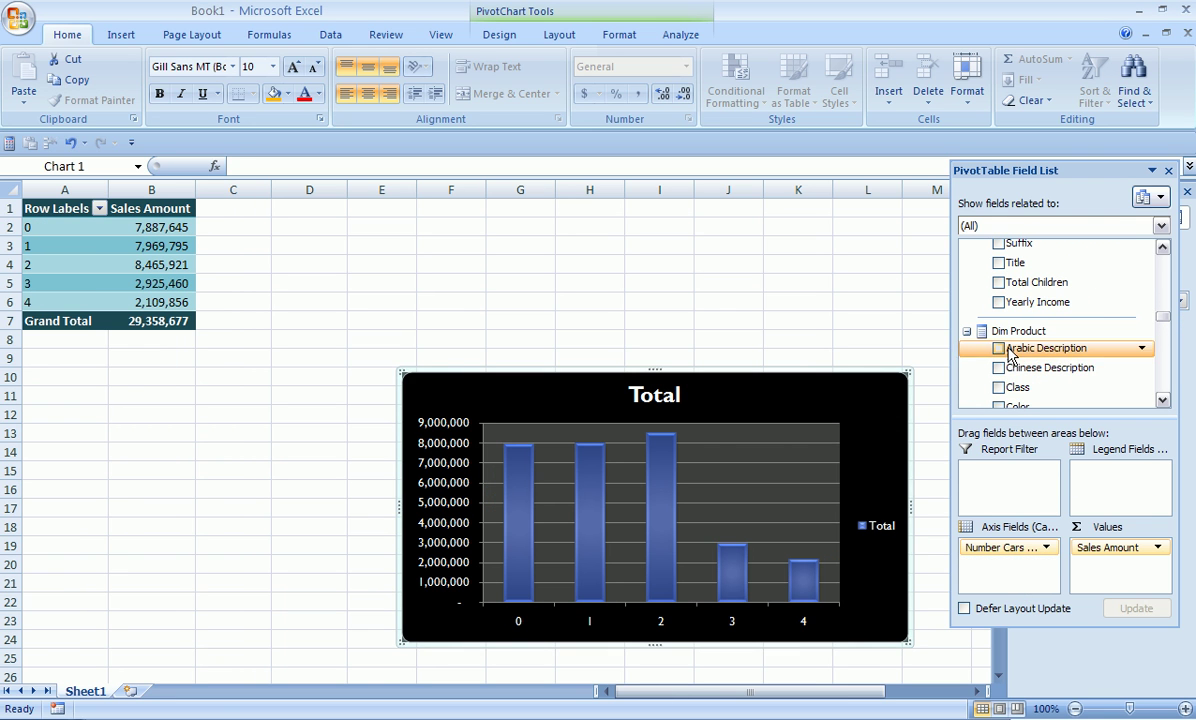
click(1162, 248)
drag(1035, 297, 1046, 439)
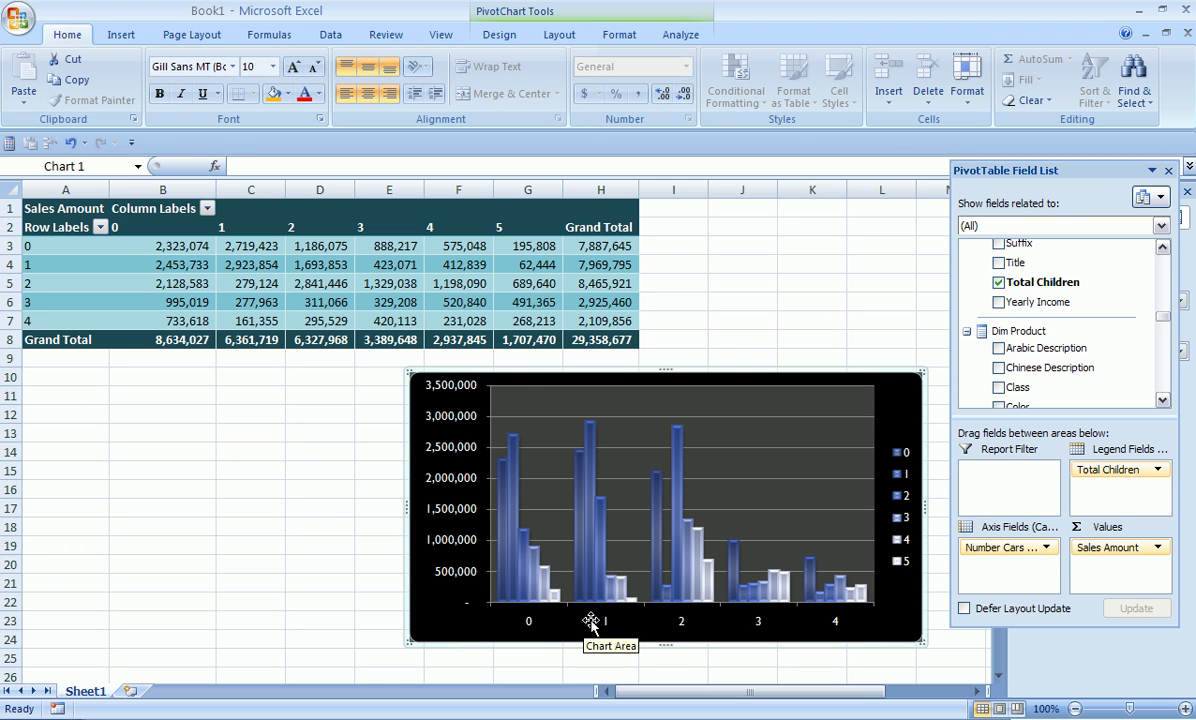
Remove Number Cars Owned from the chart's axis fields and move Total Children from the legend to the axis
drag(995, 556, 1060, 395)
drag(1132, 474, 1012, 575)
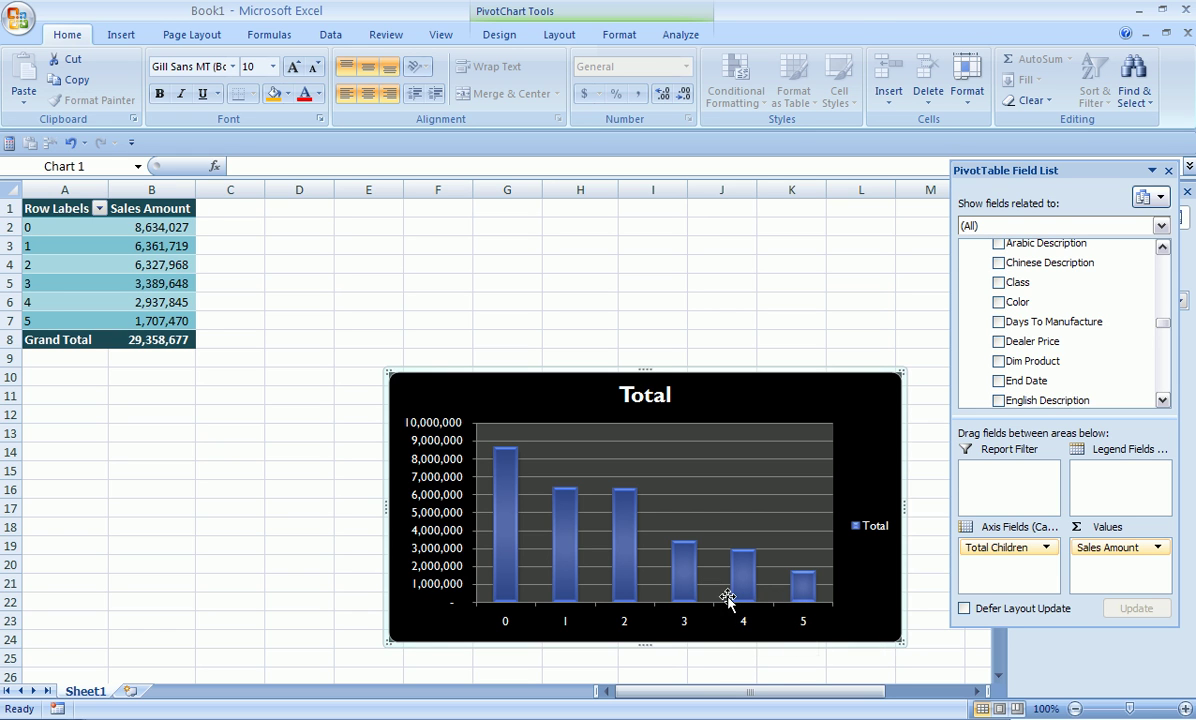
mouse_move(507, 494)
Collapse the Dim Customer, Dim Product and Dim Promotion dimensions in the PivotTable field list
drag(1164, 325, 1164, 307)
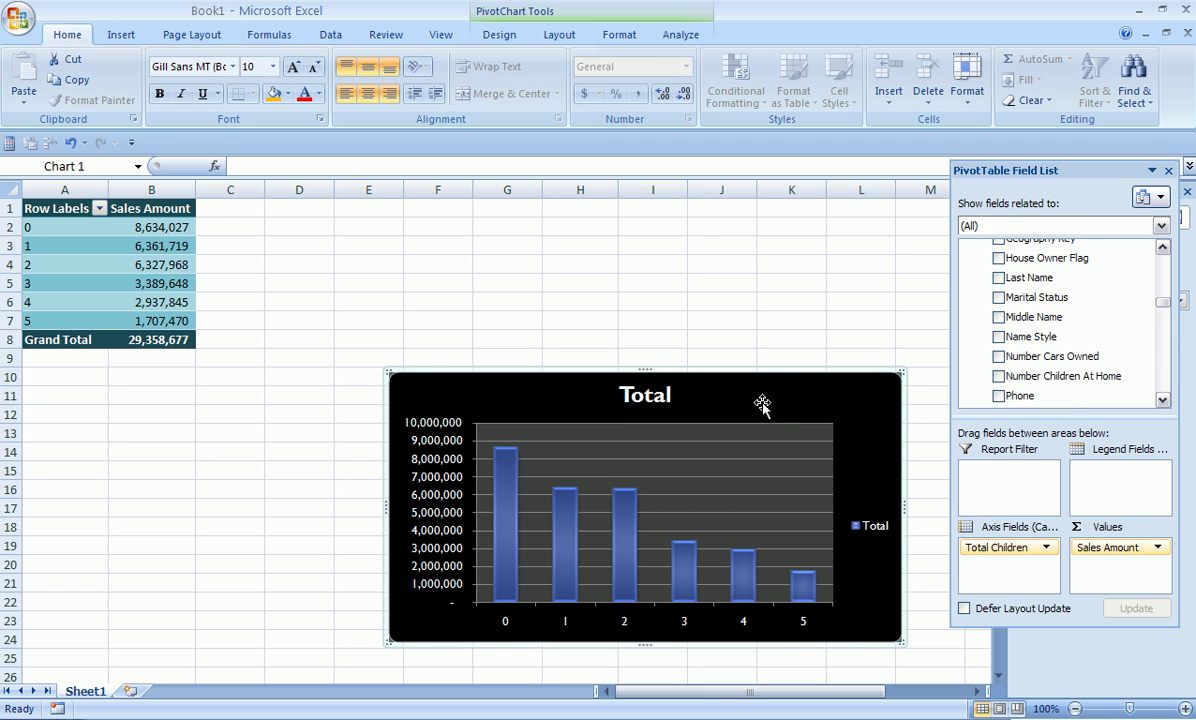
click(1162, 250)
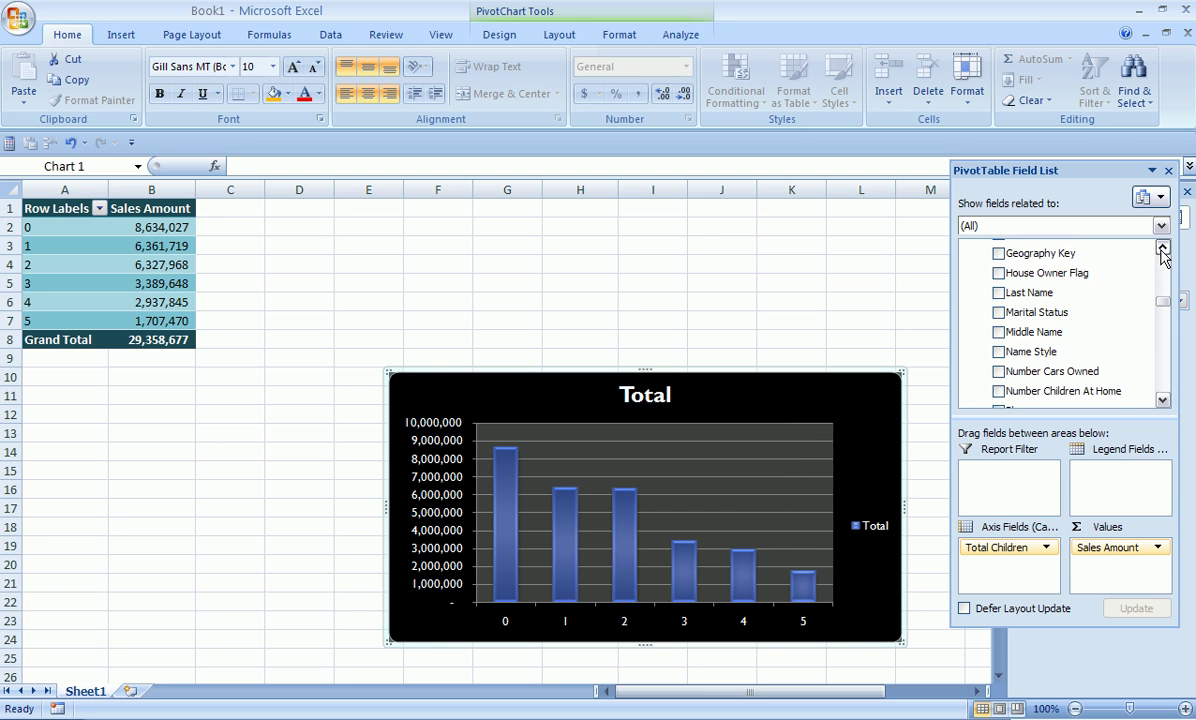
click(1162, 250)
click(1162, 250)
click(1162, 250)
click(1162, 250)
scroll(1162, 250, up, 6)
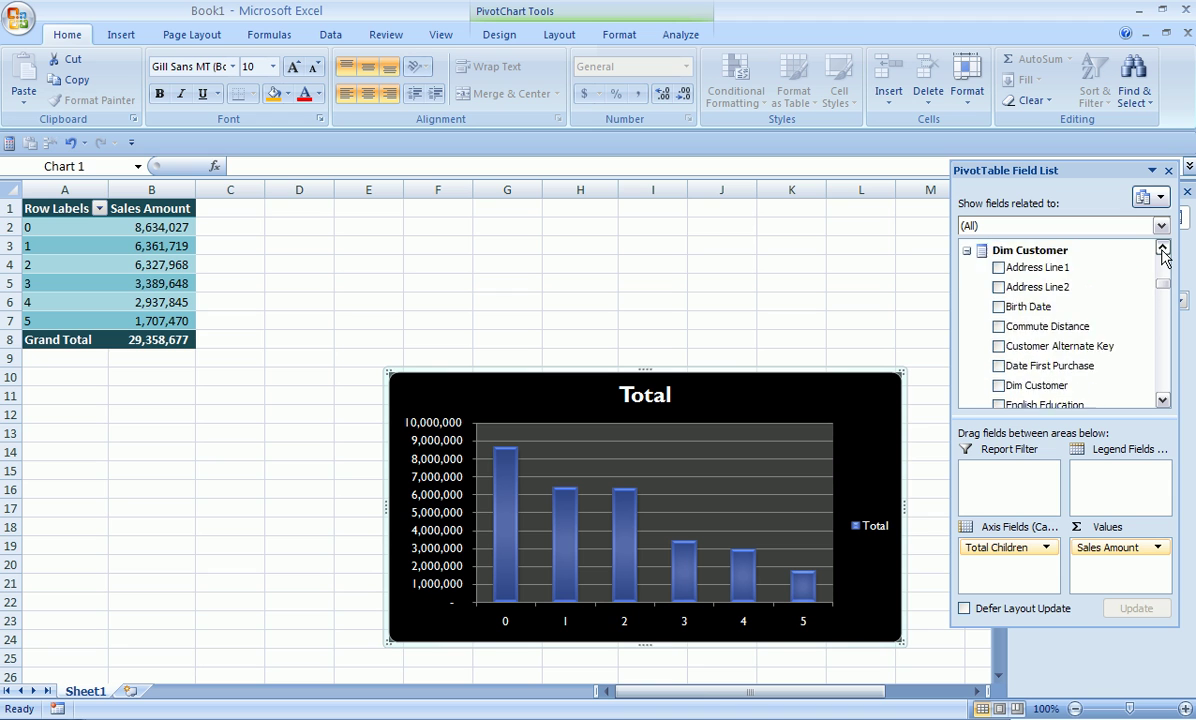
click(966, 312)
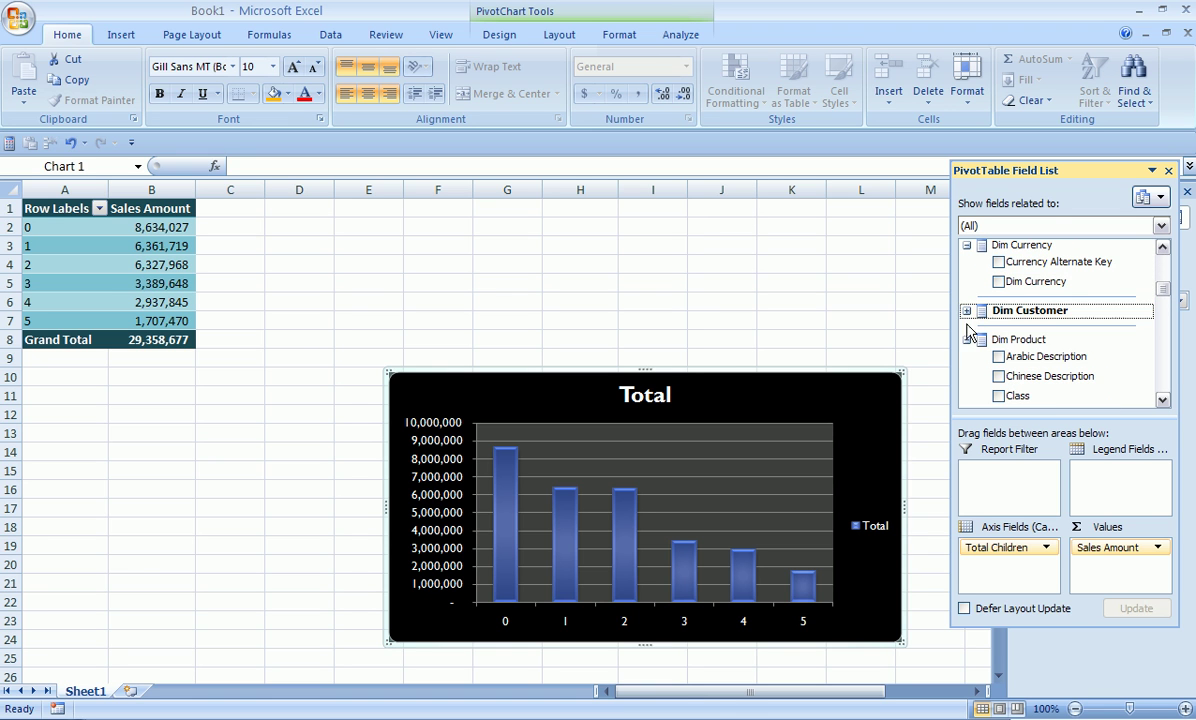
click(966, 340)
click(966, 340)
click(966, 370)
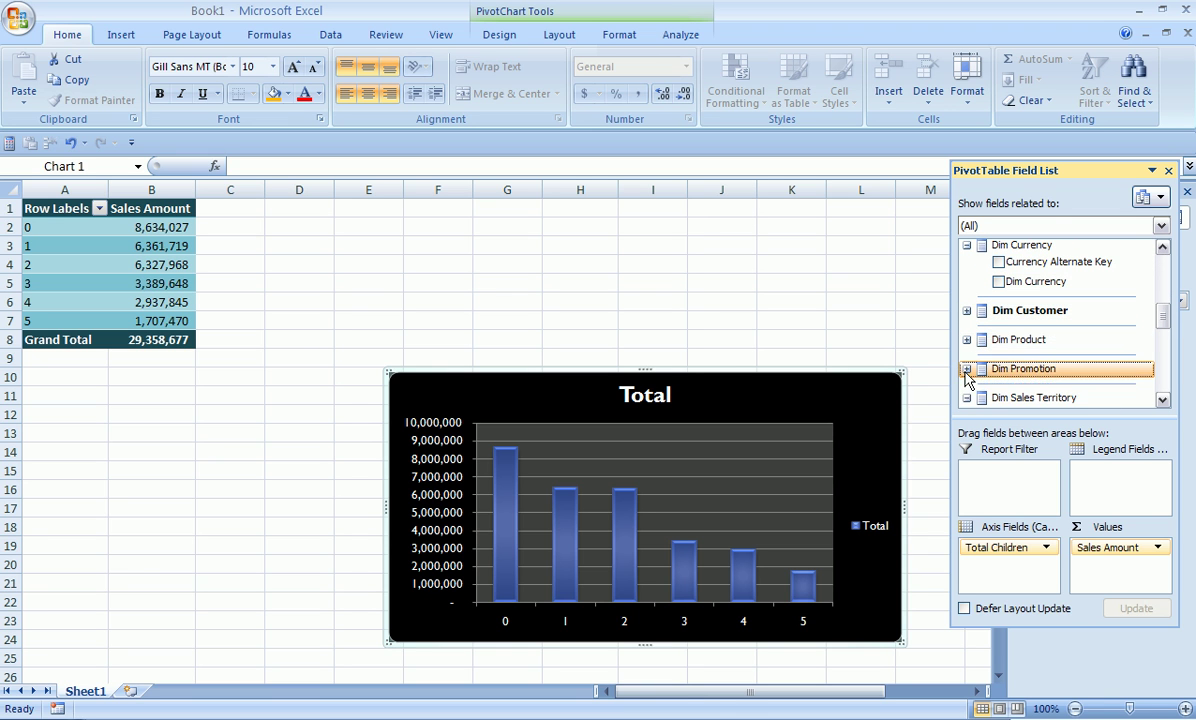
Replace Total Children with the Dim Sales Territory attribute in the chart's axis fields
click(1163, 398)
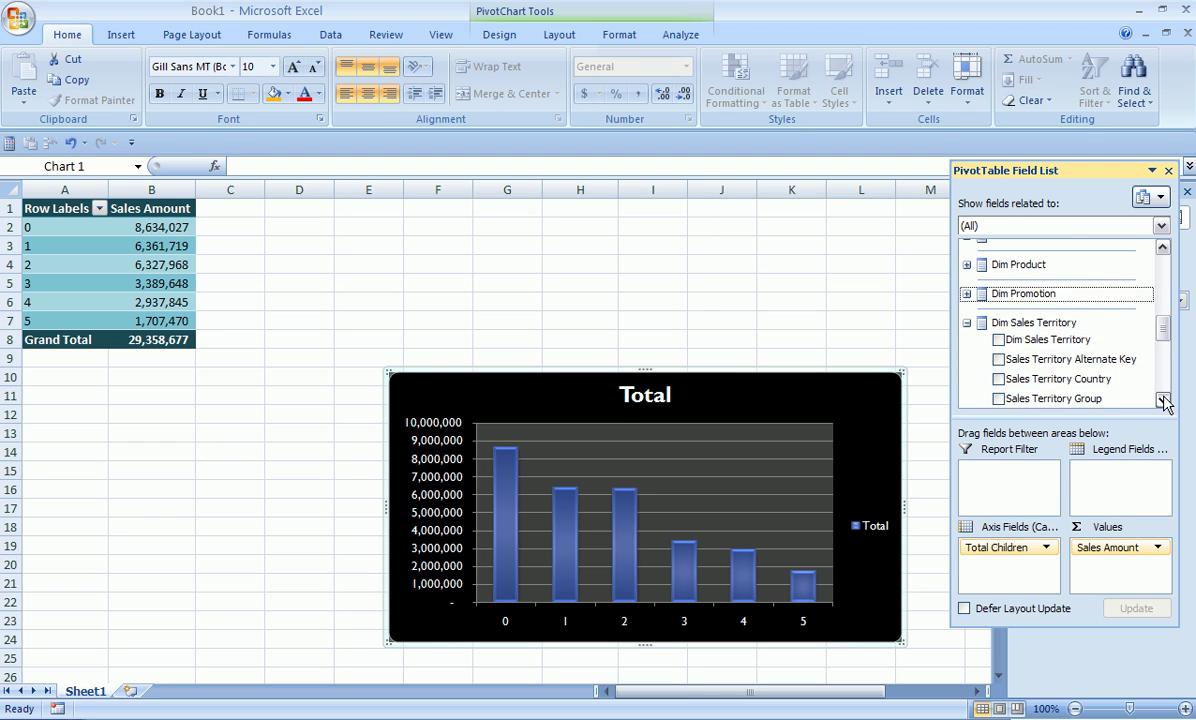
drag(1017, 540, 1045, 380)
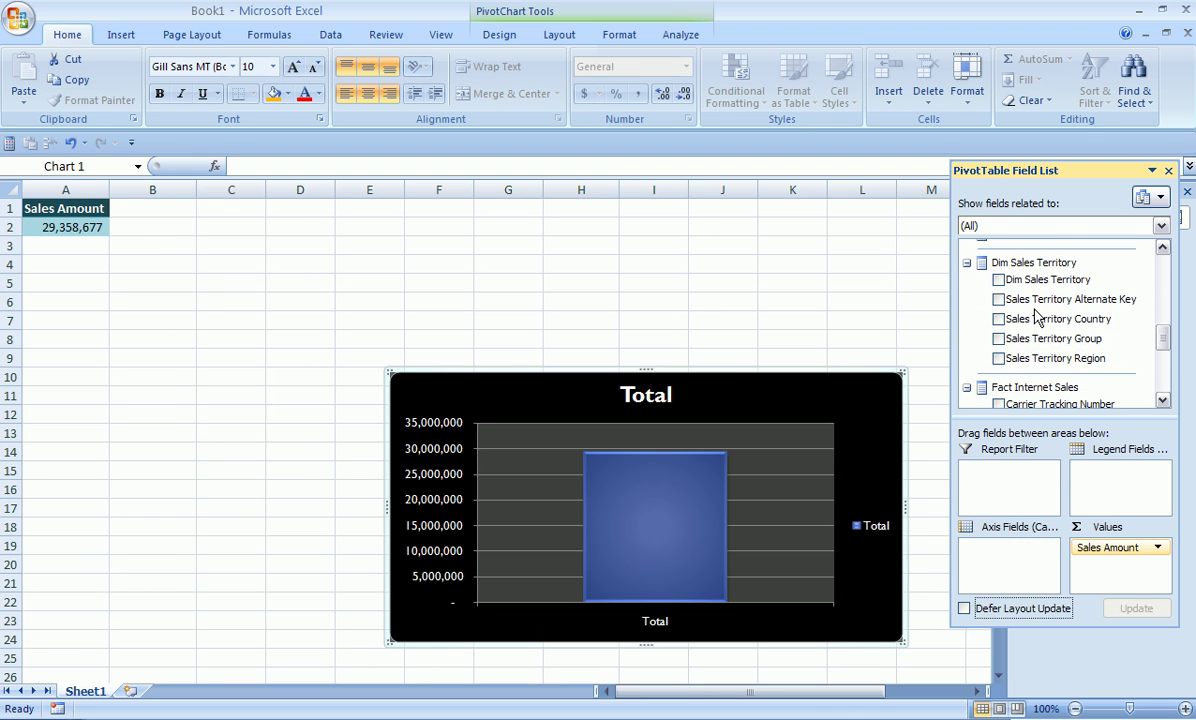
drag(1040, 279, 1018, 573)
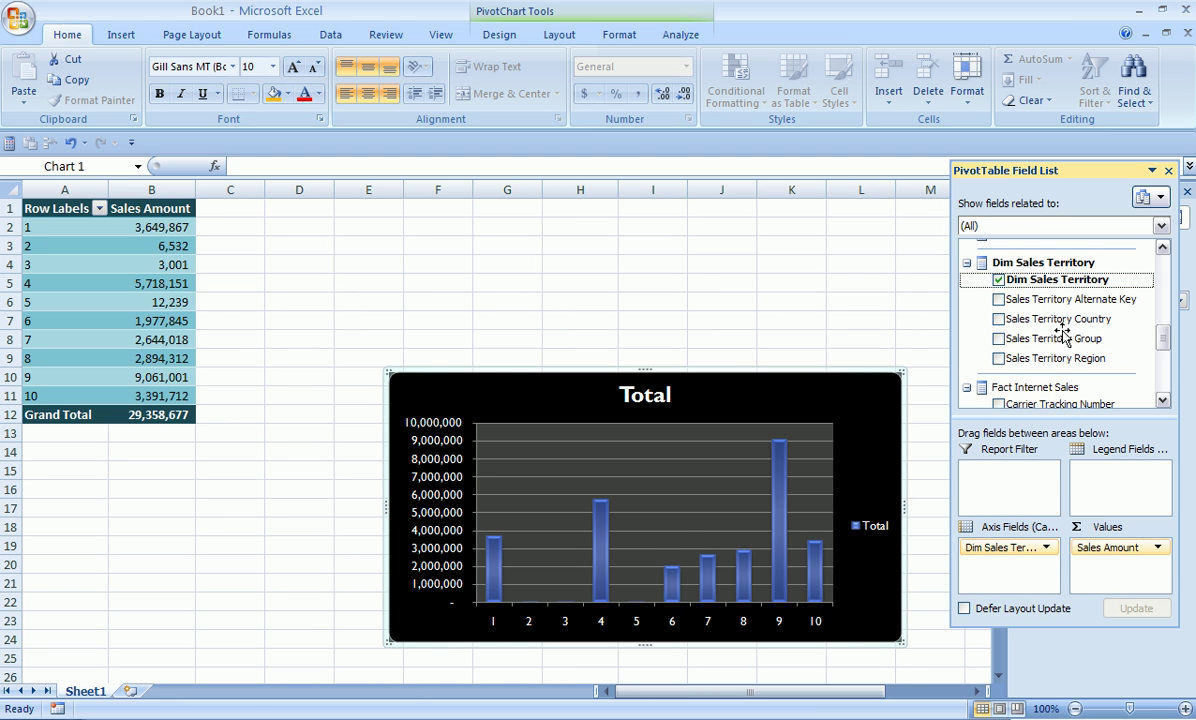
Replace Dim Sales Territory with Sales Territory Country in the chart's axis fields and select the Australia bar
drag(1015, 557, 1060, 356)
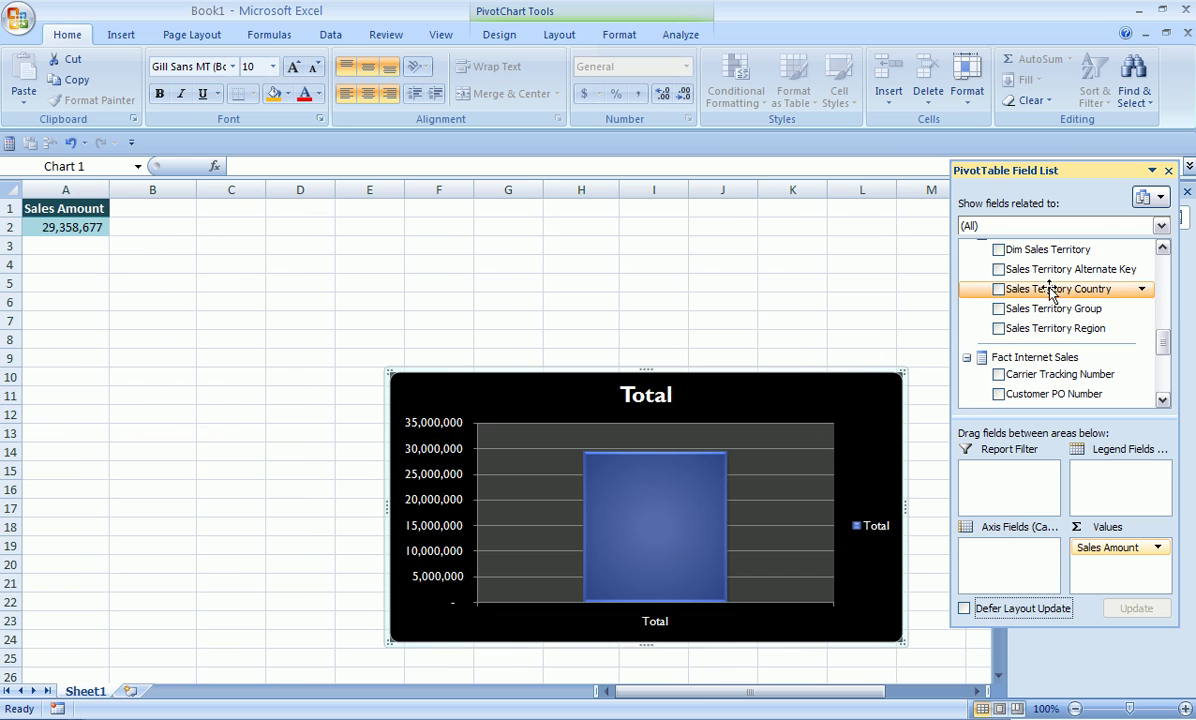
drag(1055, 289, 1022, 556)
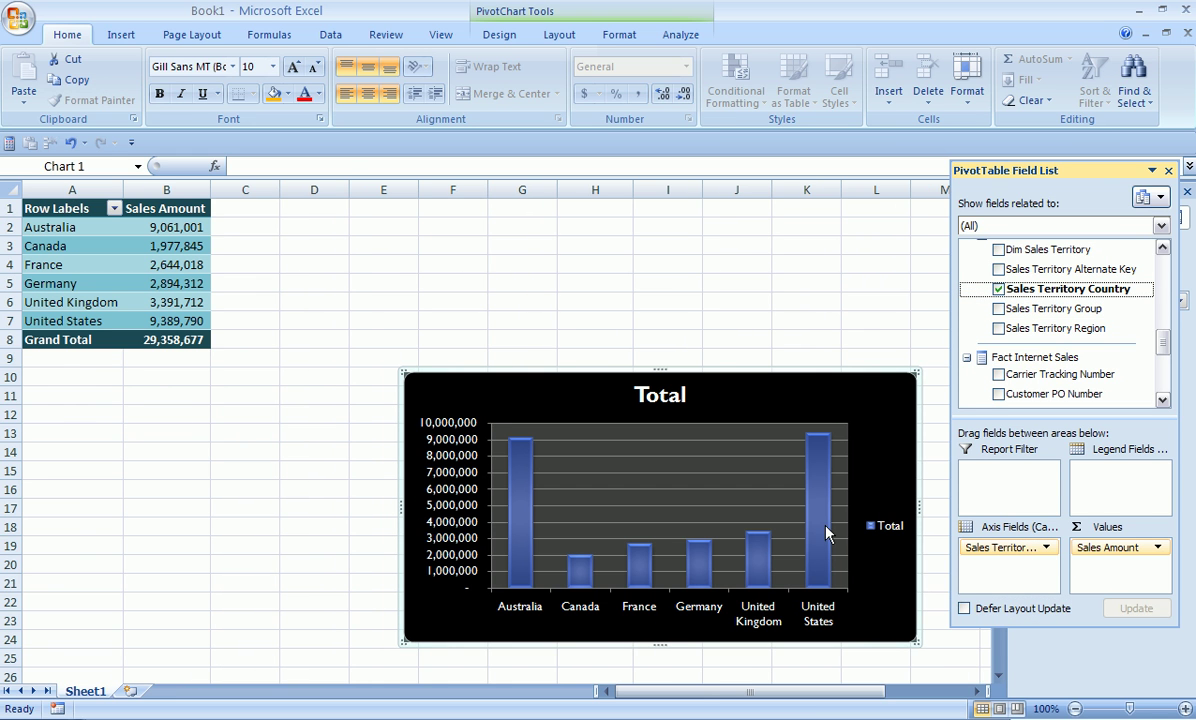
click(760, 545)
click(517, 537)
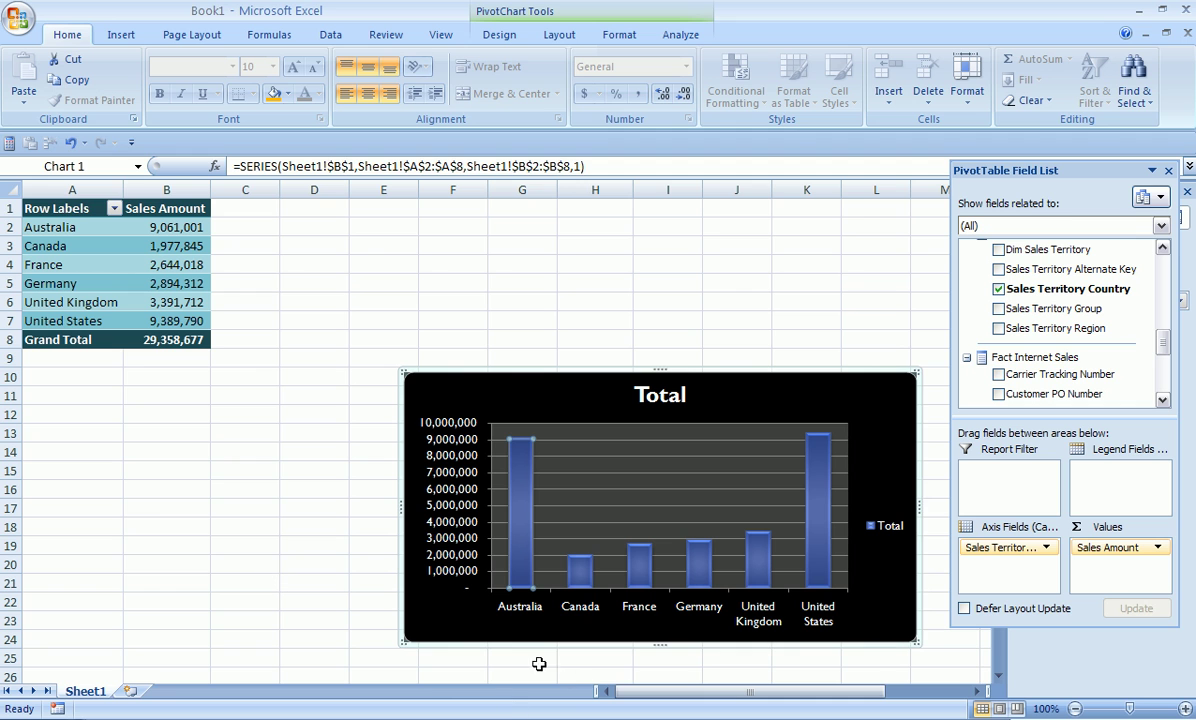
Apply the red PivotTable style from the first row of the Medium group to the Sales Amount PivotTable
click(75, 210)
click(87, 260)
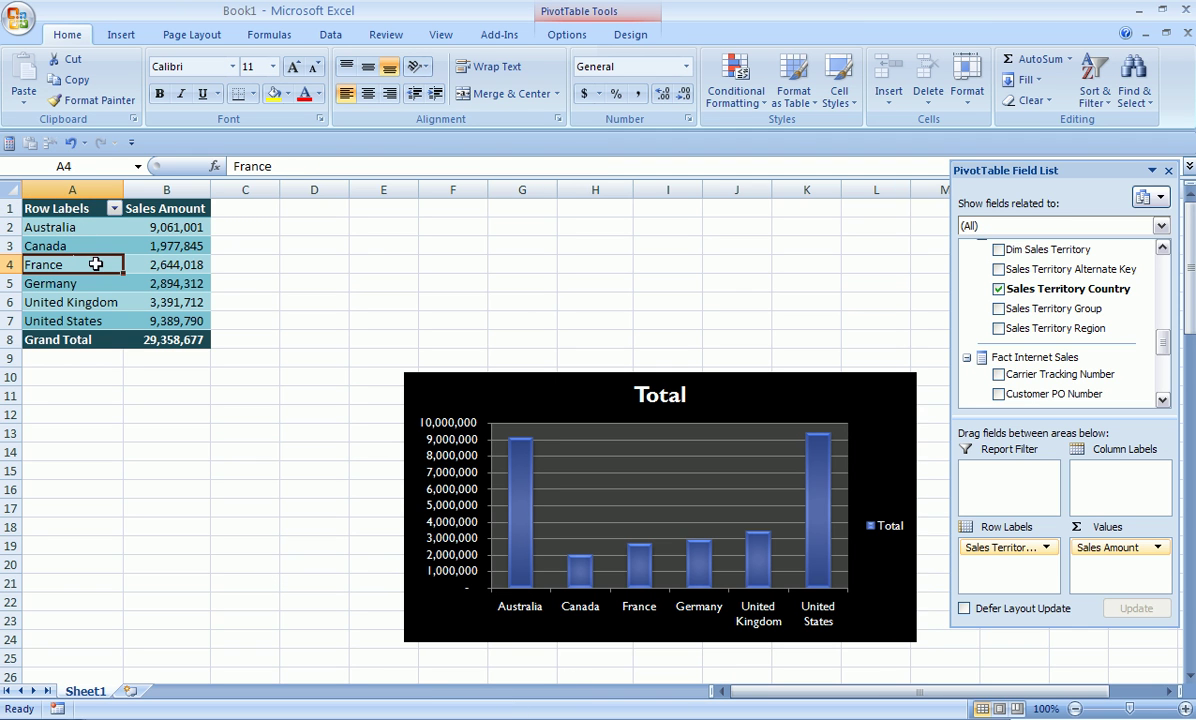
mouse_move(159, 251)
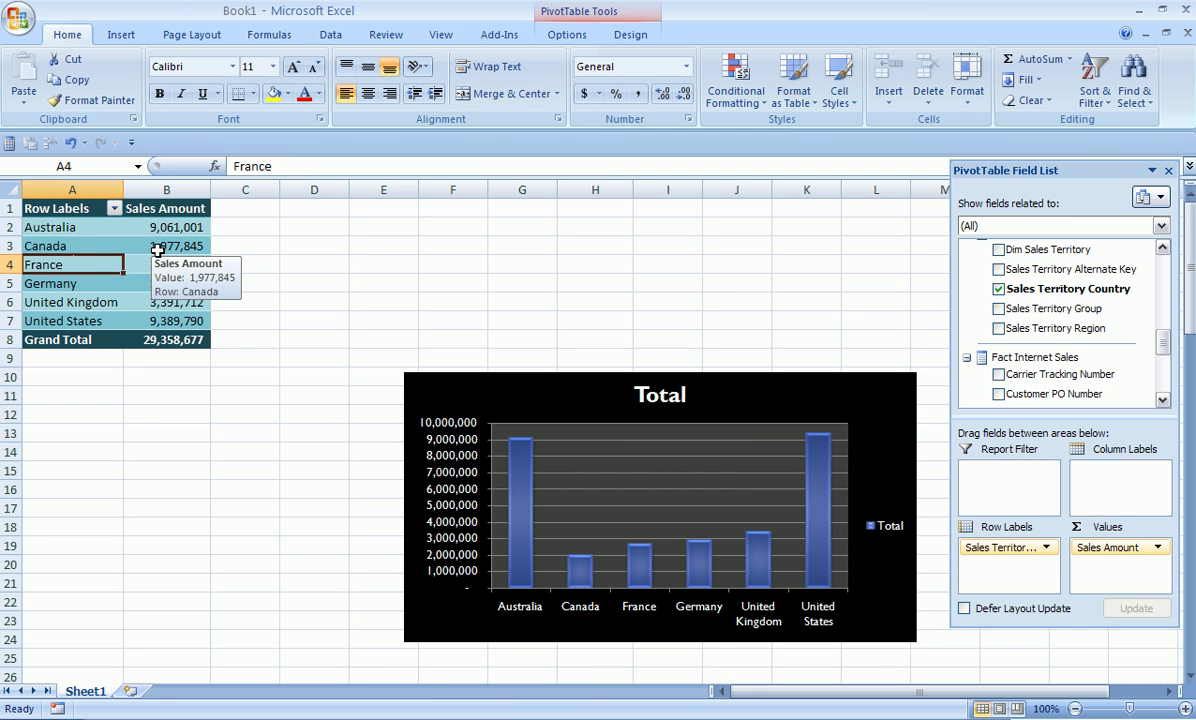
click(622, 38)
click(885, 98)
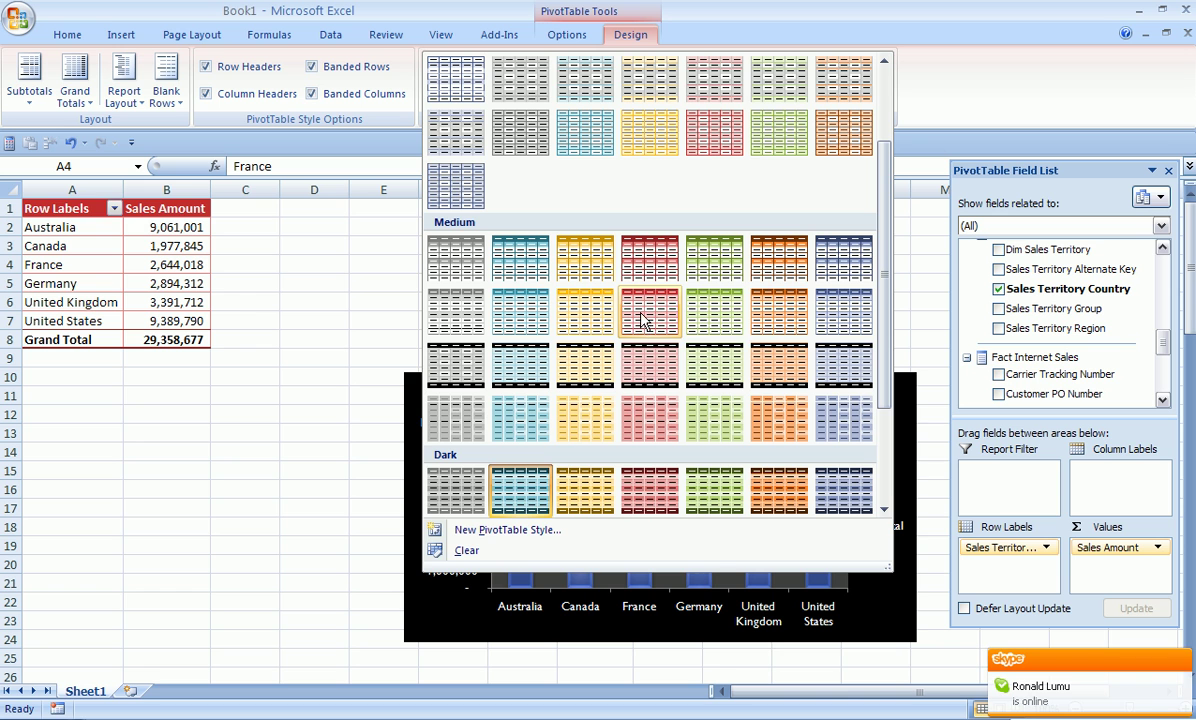
click(650, 258)
click(340, 300)
click(160, 283)
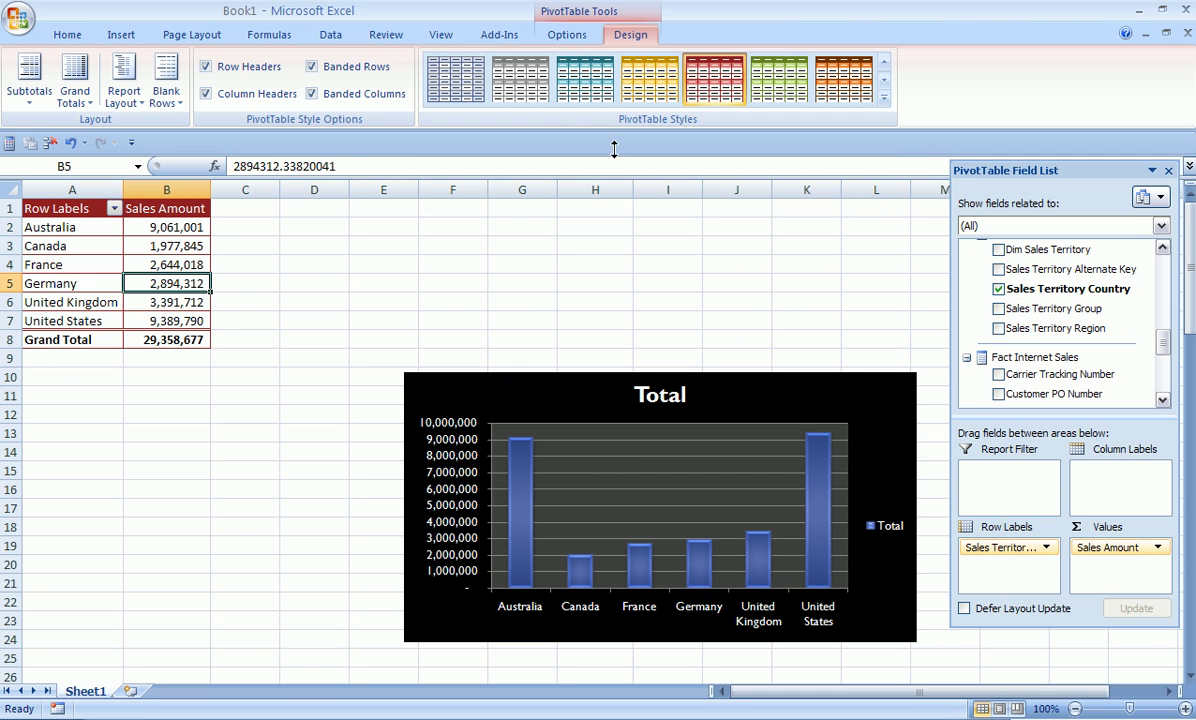
Expand the Dim Product dimension in the PivotTable field list
click(1165, 314)
scroll(1165, 314, down, 1)
click(967, 316)
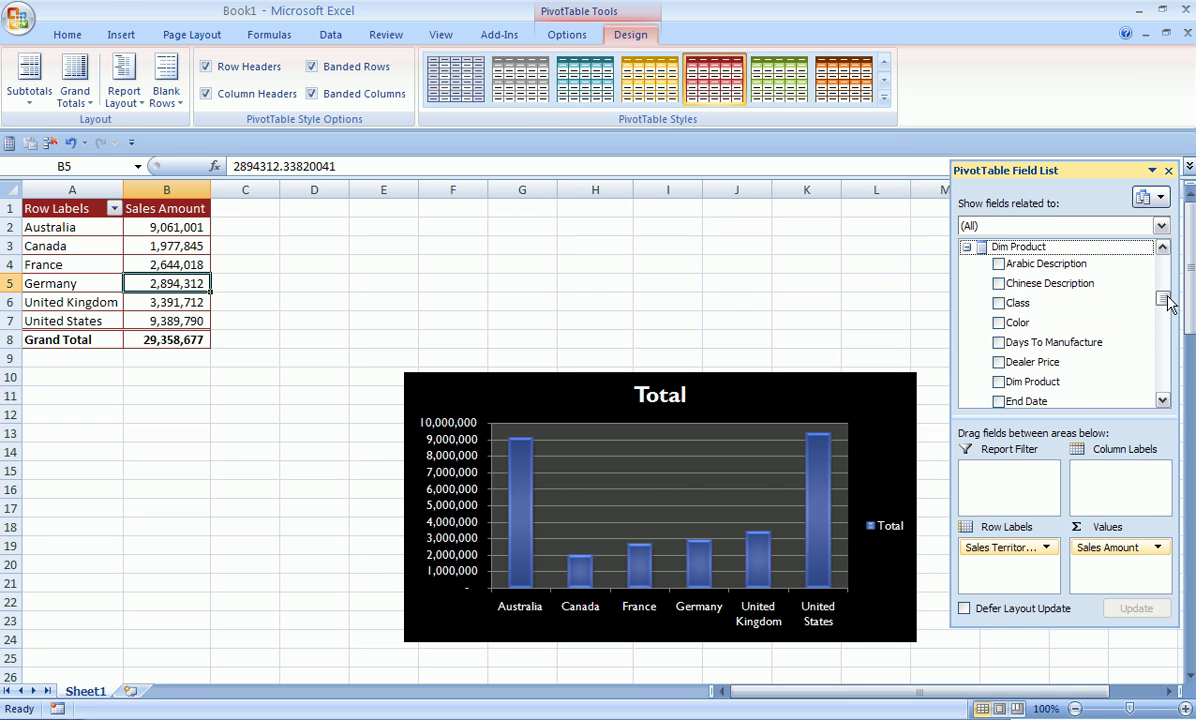
Replace Sales Territory Country with the Size Range product attribute in the PivotTable's row labels
click(1163, 398)
click(1163, 398)
click(1163, 398)
click(1164, 399)
click(1163, 399)
click(1163, 399)
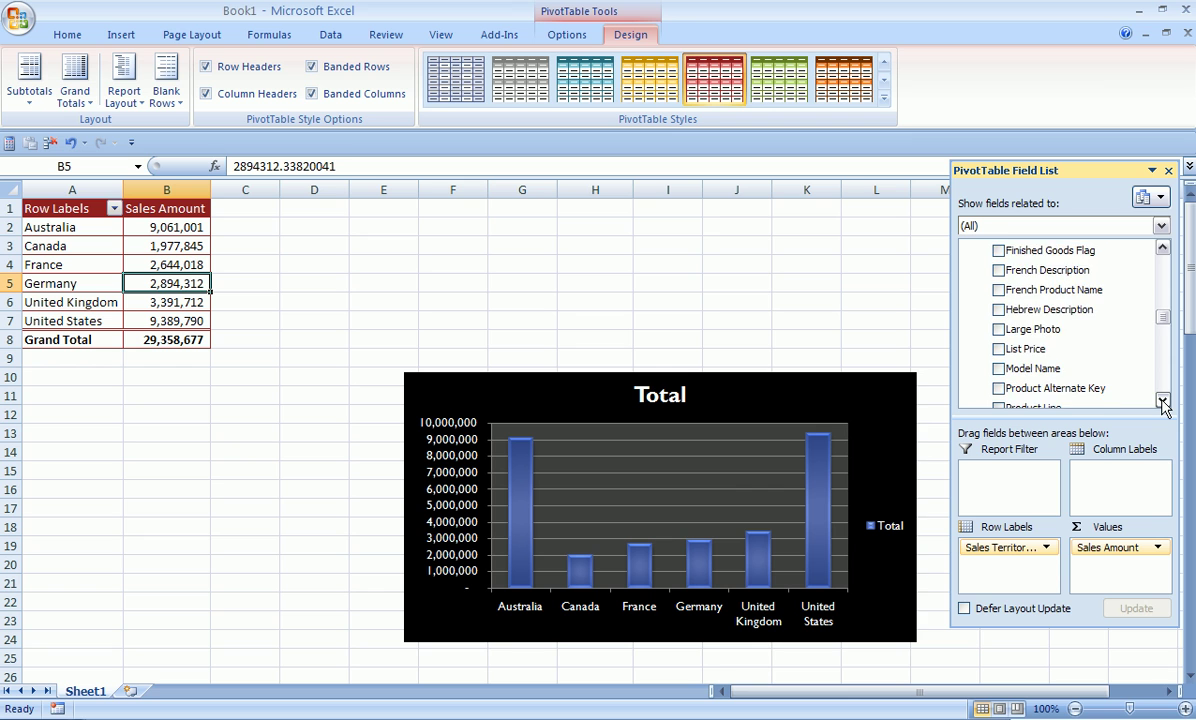
click(1163, 399)
click(1163, 399)
click(1163, 399)
click(1163, 399)
click(1163, 399)
click(1163, 399)
click(1163, 399)
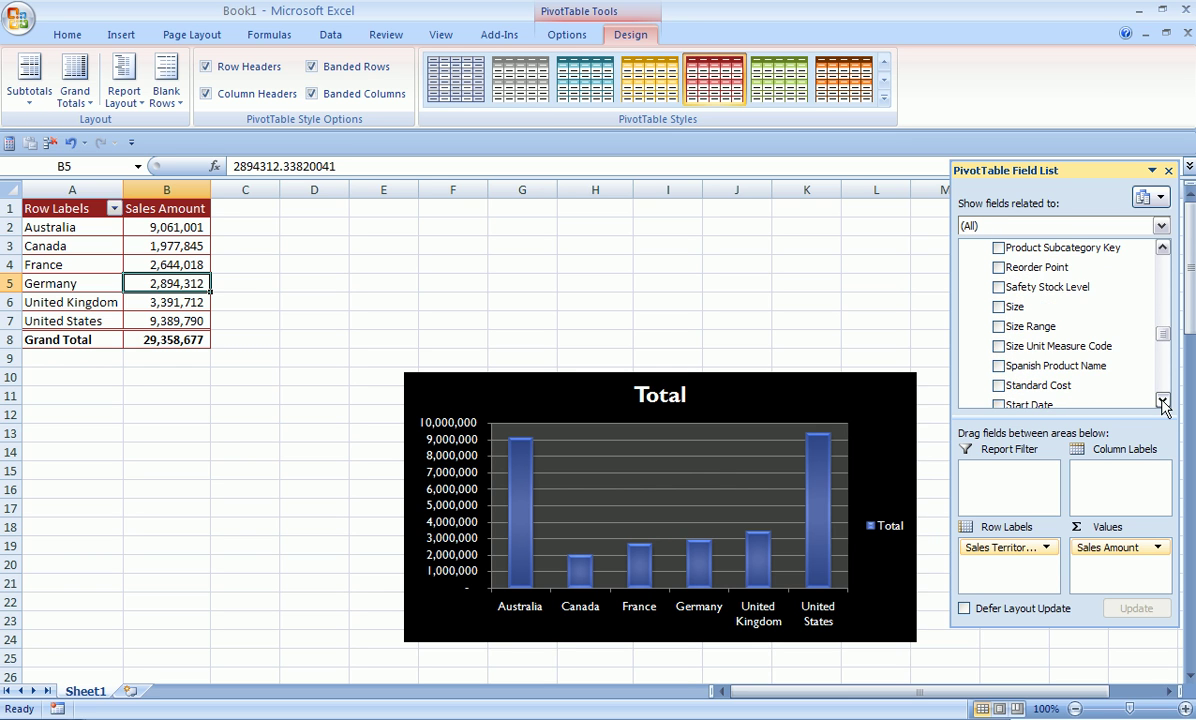
drag(965, 545, 1050, 315)
drag(1009, 266, 1015, 590)
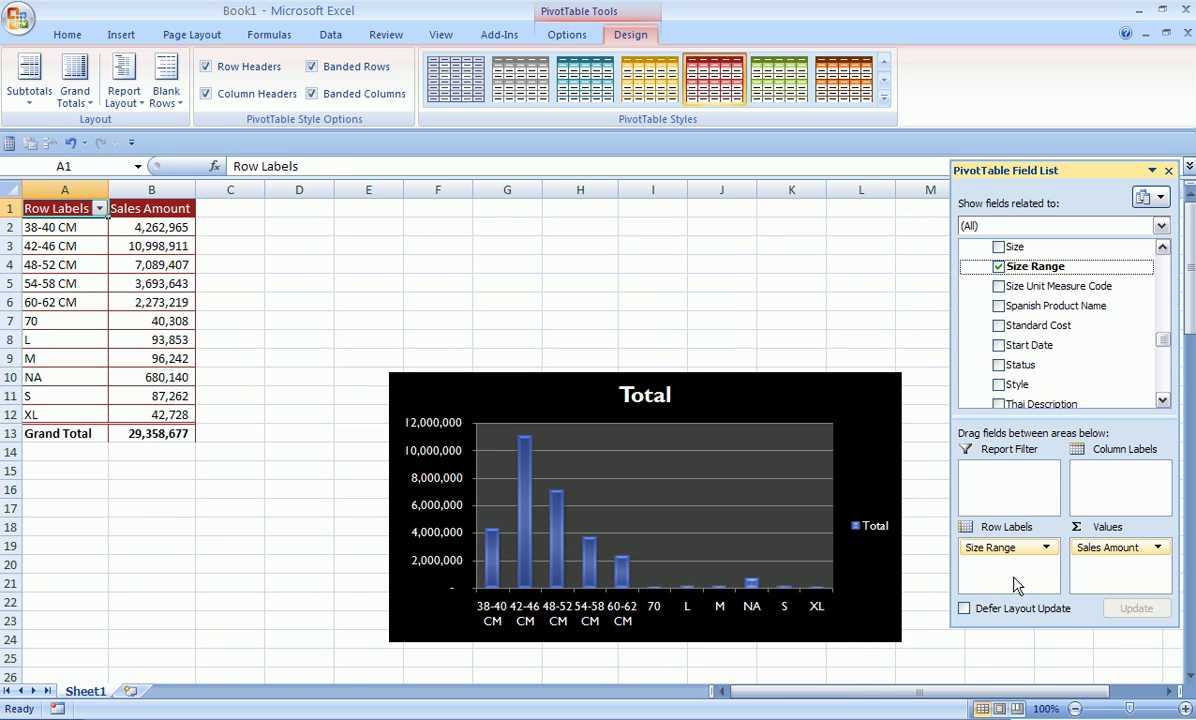
Replace Size Range with the Dim Currency attribute as the chart's axis field and select the chart's data series
drag(966, 547, 1035, 375)
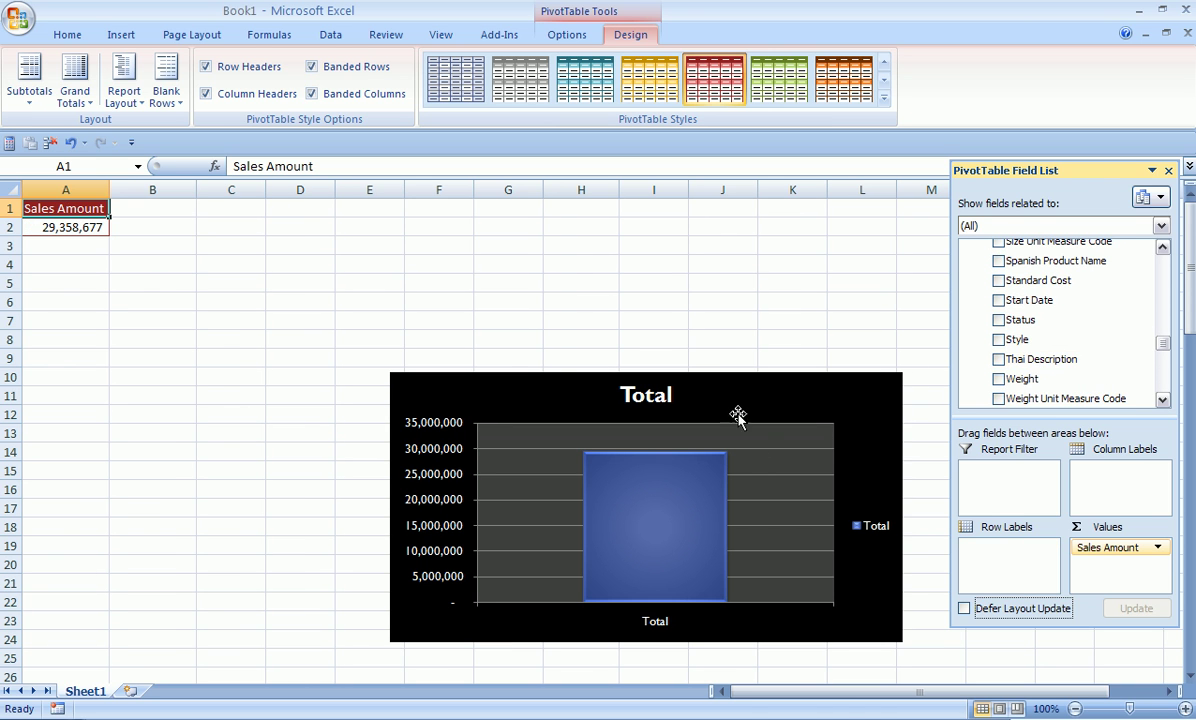
click(713, 353)
click(693, 390)
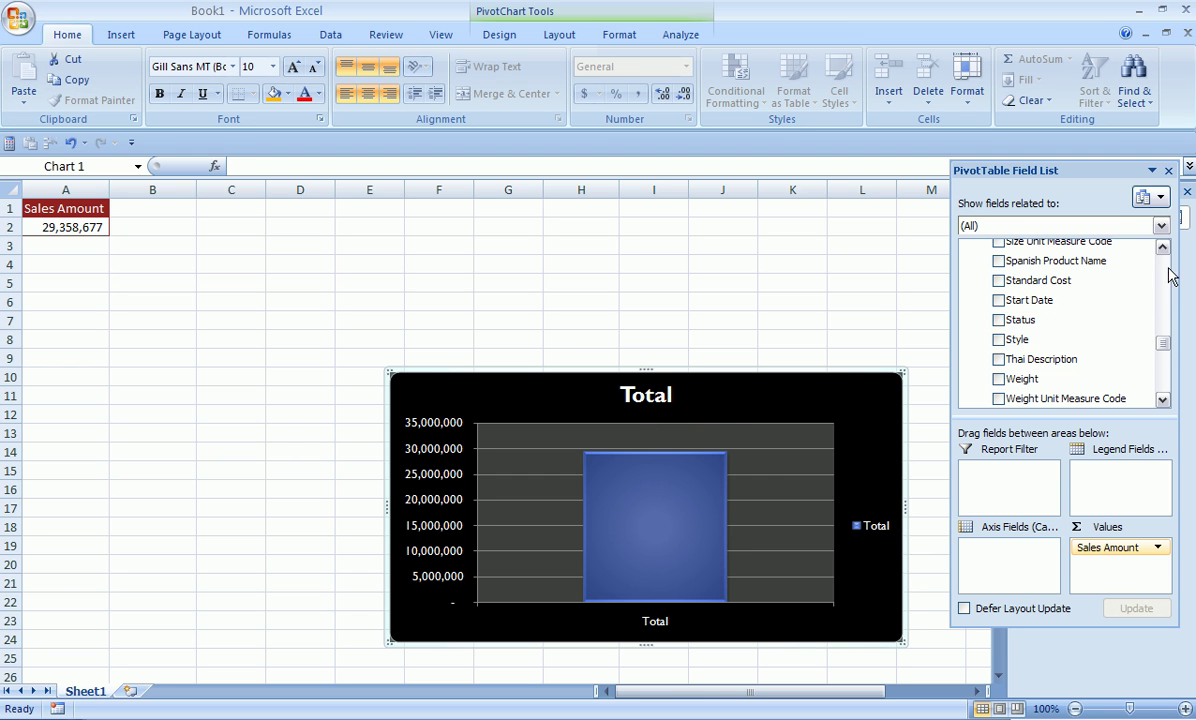
scroll(1163, 252, up, 4)
scroll(1163, 252, up, 4)
scroll(1163, 252, up, 3)
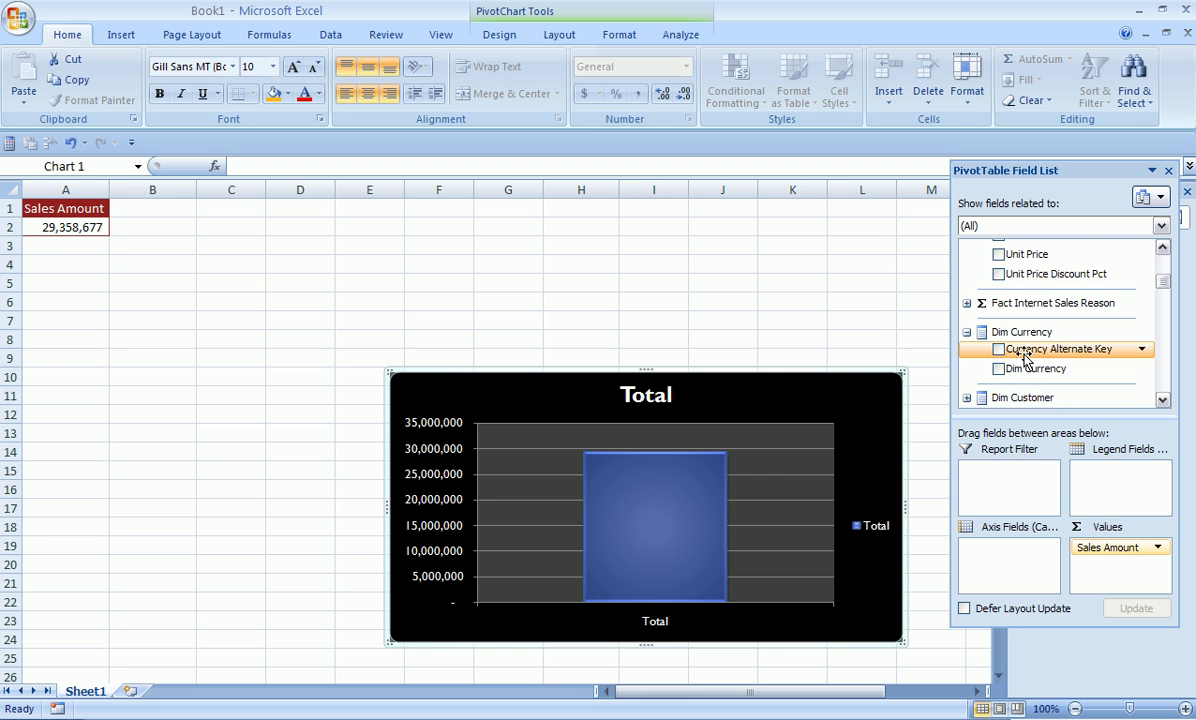
drag(1025, 370, 1010, 572)
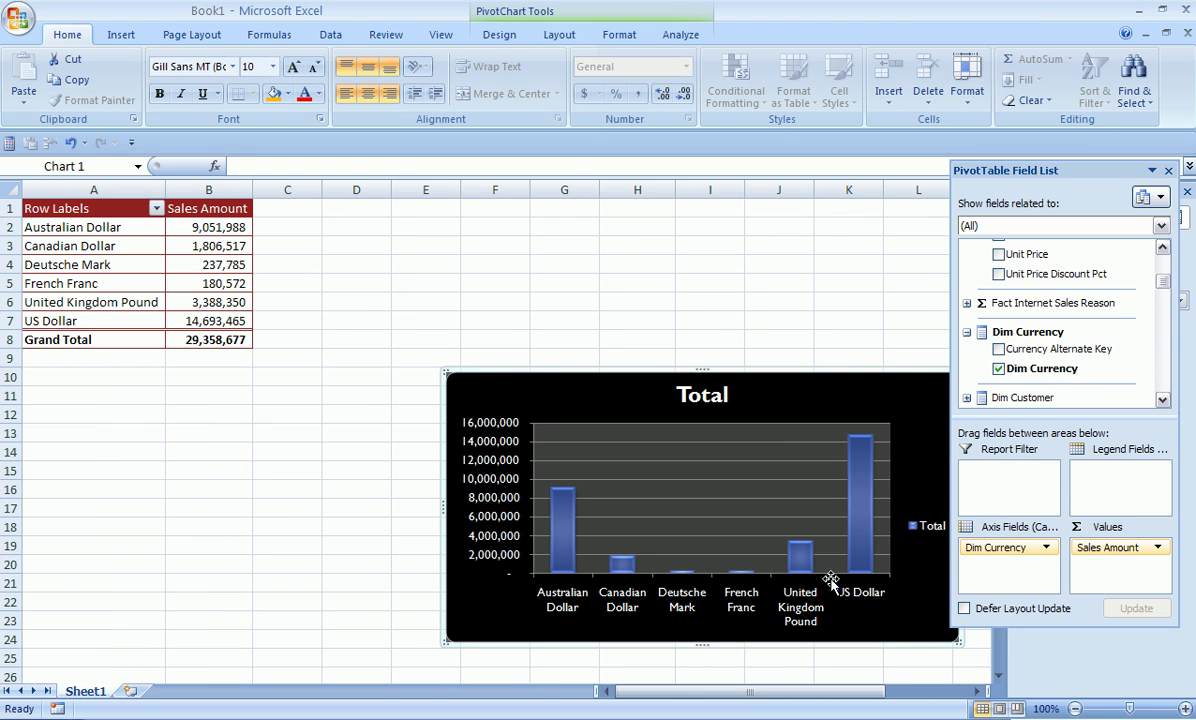
click(862, 553)
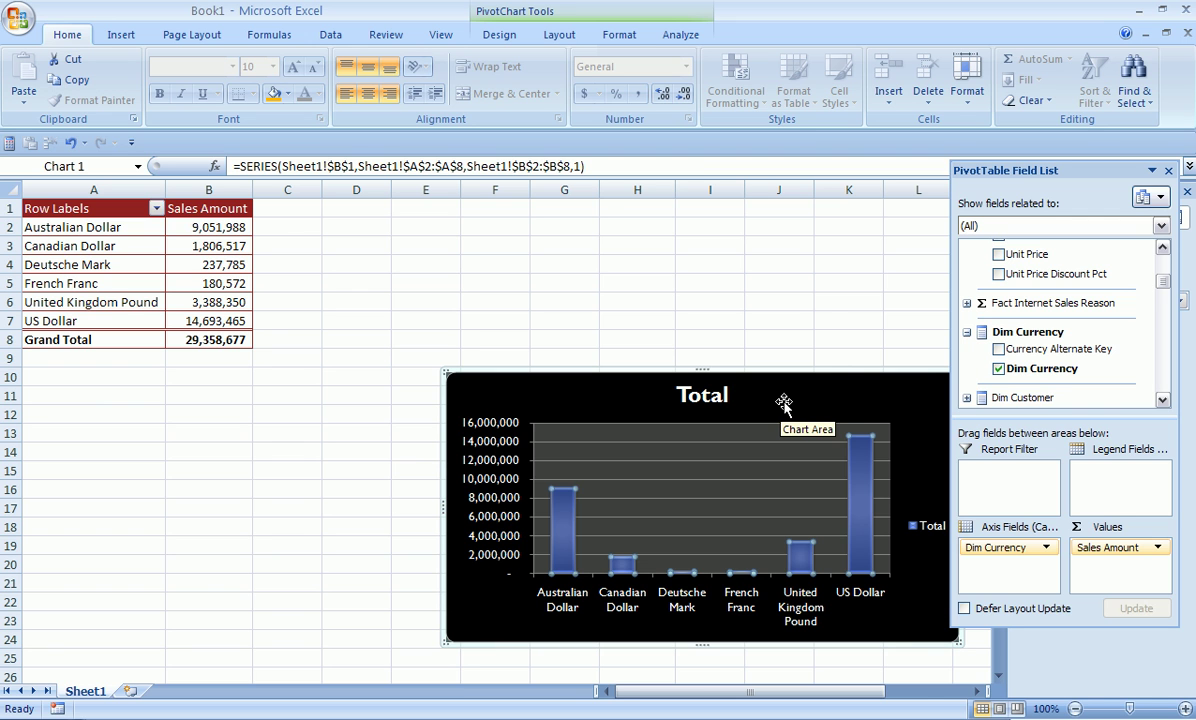
click(930, 717)
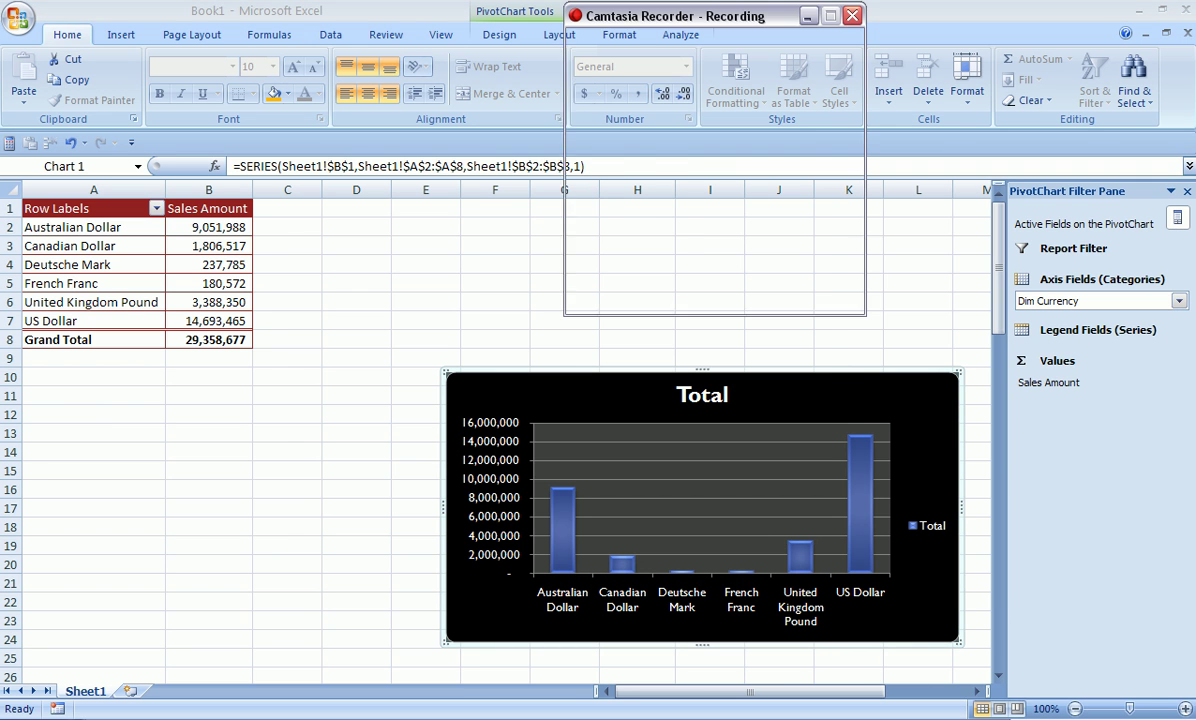